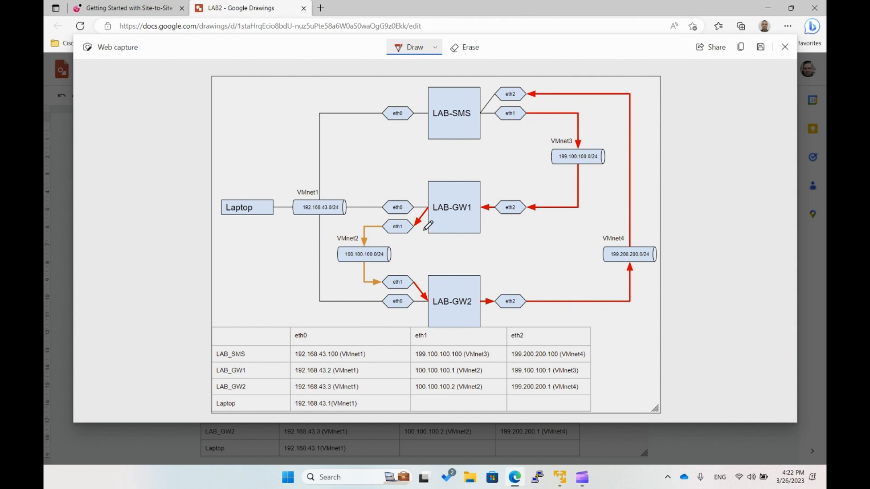
- Draw a curved arrow from LAB-GW1 to LAB-GW2 and underline the LAB-SMS, LAB-GW1 and LAB-GW2 labels on the diagram
{"action": "mouse_move", "coordinate": [424, 231]}
{"action": "left_mouse_down"}
{"action": "mouse_move", "coordinate": [415, 259]}
{"action": "mouse_move", "coordinate": [426, 274]}
{"action": "left_mouse_up"}
{"action": "left_click_drag", "start_coordinate": [433, 121], "coordinate": [472, 121]}
{"action": "left_click_drag", "start_coordinate": [436, 219], "coordinate": [472, 220]}
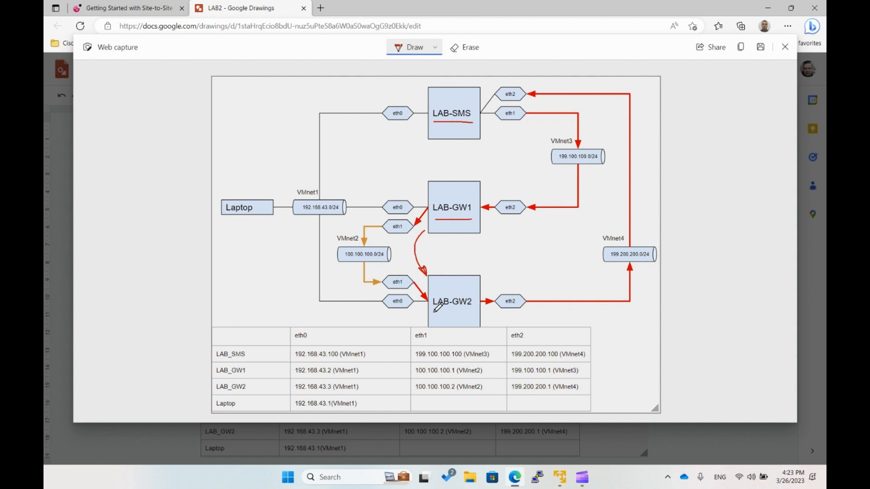
{"action": "left_click_drag", "start_coordinate": [434, 313], "coordinate": [470, 311]}
- Circle LAB-SMS's eth2 and handwrite "S-NAT" above LAB-GW2's eth2 and "D-NAT" above LAB-GW1's eth2
{"action": "mouse_move", "coordinate": [507, 92]}
{"action": "left_mouse_down"}
{"action": "mouse_move", "coordinate": [527, 96]}
{"action": "mouse_move", "coordinate": [505, 95]}
{"action": "left_mouse_up"}
{"action": "mouse_move", "coordinate": [507, 276]}
{"action": "left_mouse_down"}
{"action": "mouse_move", "coordinate": [498, 284]}
{"action": "mouse_move", "coordinate": [533, 273]}
{"action": "mouse_move", "coordinate": [546, 284]}
{"action": "left_mouse_up"}
{"action": "mouse_move", "coordinate": [540, 279]}
{"action": "left_mouse_down"}
{"action": "mouse_move", "coordinate": [552, 285]}
{"action": "mouse_move", "coordinate": [558, 274]}
{"action": "left_mouse_up"}
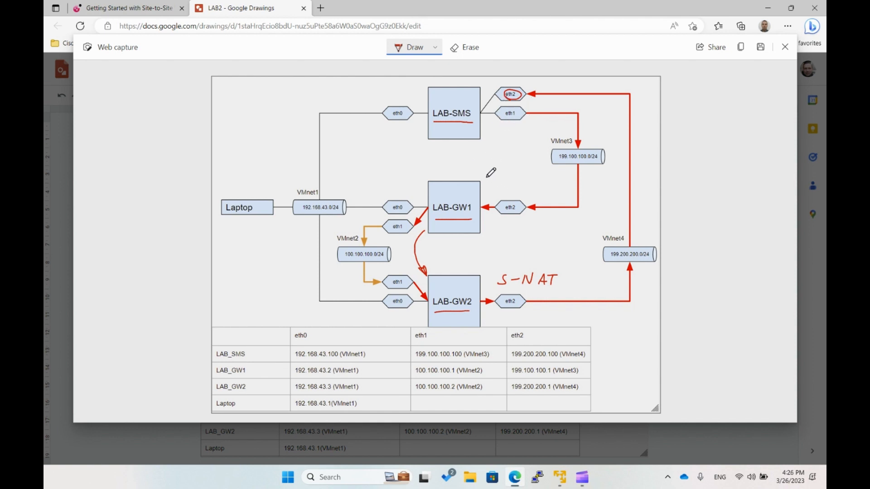
{"action": "mouse_move", "coordinate": [493, 180]}
{"action": "left_mouse_down"}
{"action": "mouse_move", "coordinate": [492, 194]}
{"action": "mouse_move", "coordinate": [516, 195]}
{"action": "mouse_move", "coordinate": [524, 183]}
{"action": "mouse_move", "coordinate": [536, 194]}
{"action": "mouse_move", "coordinate": [551, 184]}
{"action": "left_mouse_up"}
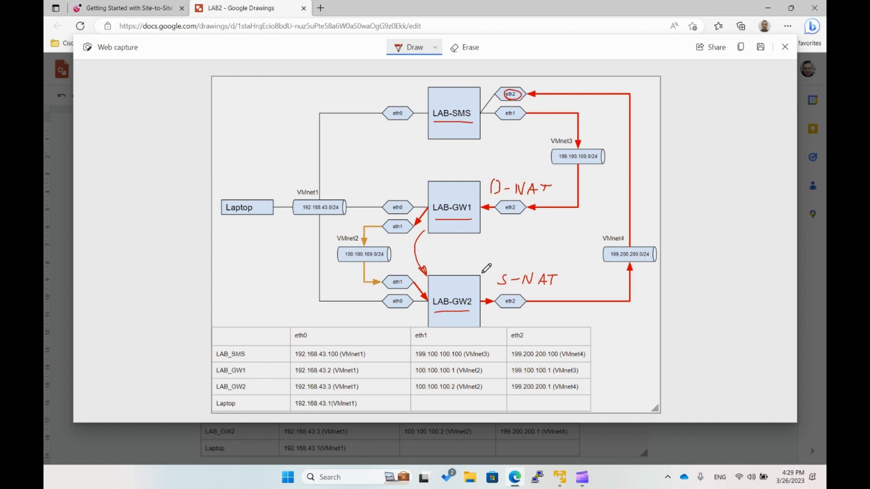
- Open the saved LAB-GW1 session in PuTTY and log in as admin with the account password
{"action": "left_click", "coordinate": [537, 474]}
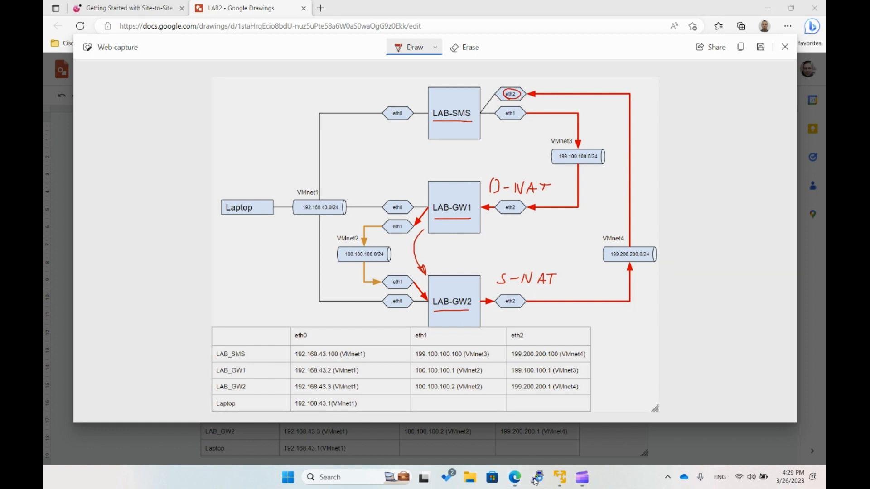
{"action": "left_click", "coordinate": [422, 266]}
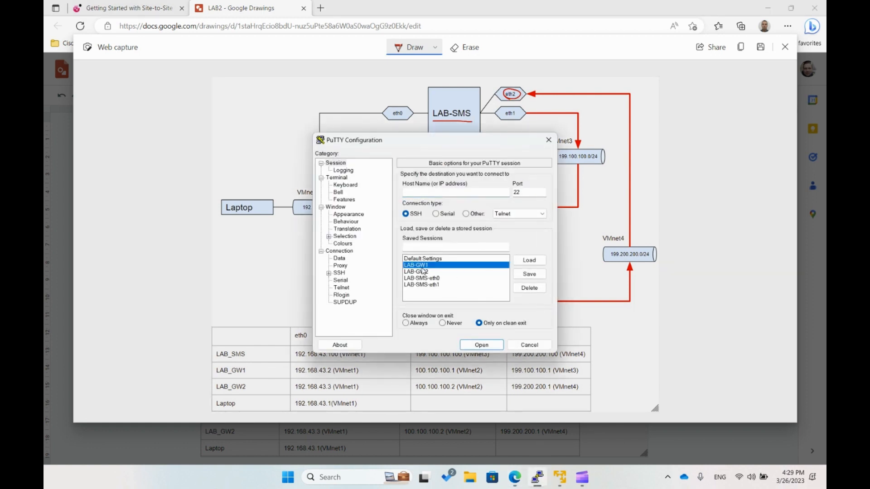
{"action": "left_click", "coordinate": [481, 345]}
{"action": "type", "text": "admin"}
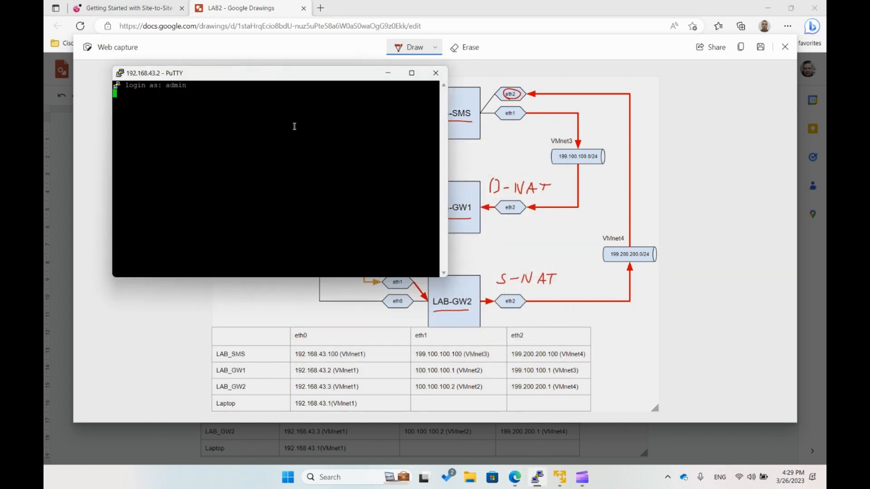
{"action": "key", "text": "Return"}
{"action": "key", "text": "Return"}
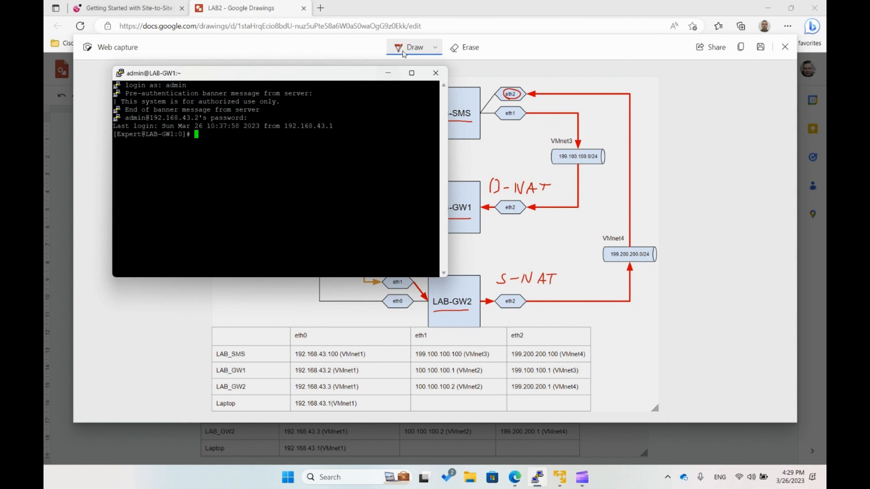
- Run ifconfig on LAB-GW1 and maximize the terminal window to show the full interface list
{"action": "left_click_drag", "start_coordinate": [376, 73], "coordinate": [323, 33]}
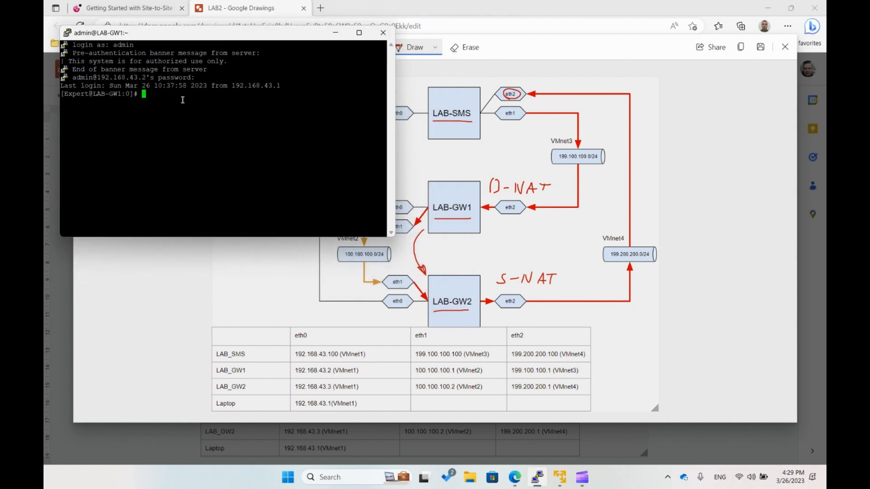
{"action": "type", "text": "ifconfig"}
{"action": "key", "text": "Return"}
{"action": "left_click", "coordinate": [358, 33]}
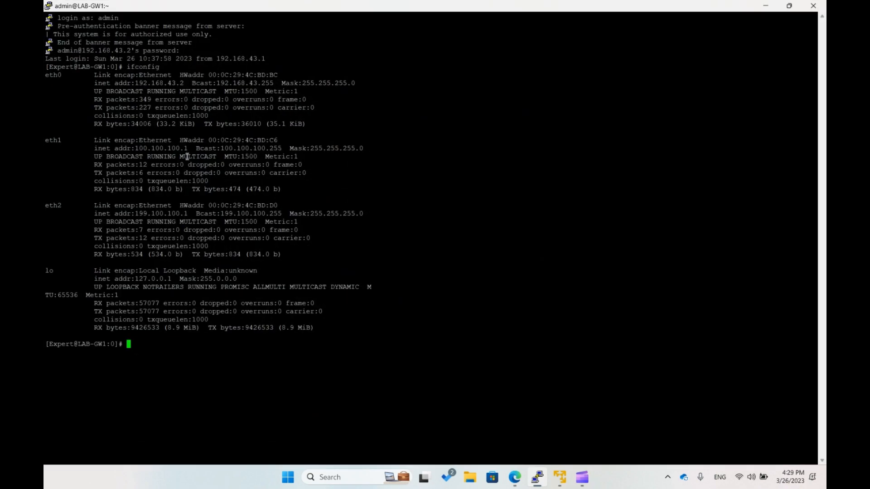
- Check the inet addresses of eth0, eth1 and eth2 in the LAB-GW1 ifconfig output
{"action": "left_click_drag", "start_coordinate": [184, 84], "coordinate": [134, 84]}
{"action": "left_click", "coordinate": [141, 102]}
{"action": "left_click_drag", "start_coordinate": [190, 148], "coordinate": [135, 148]}
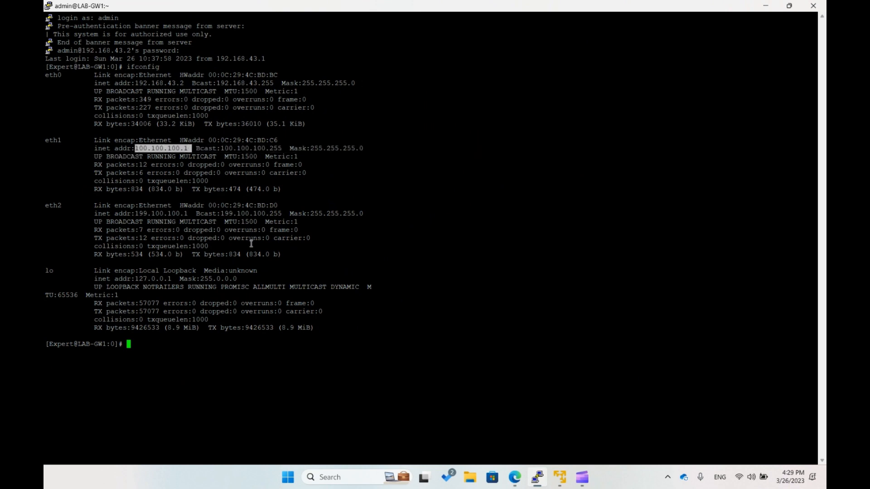
{"action": "left_click_drag", "start_coordinate": [191, 214], "coordinate": [134, 216]}
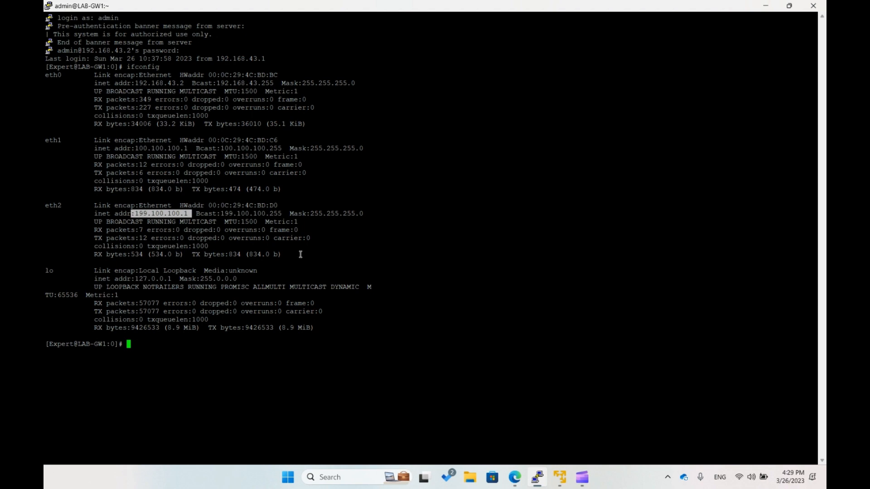
{"action": "left_click", "coordinate": [270, 247]}
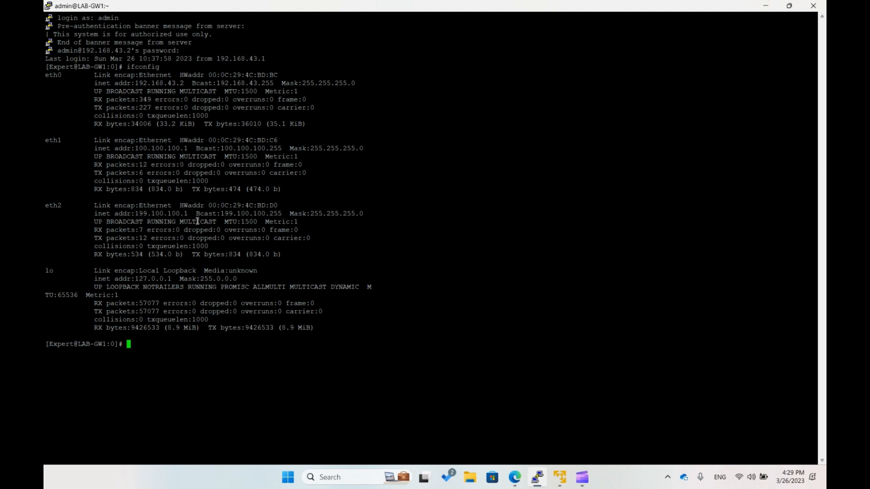
{"action": "left_click_drag", "start_coordinate": [192, 214], "coordinate": [139, 214]}
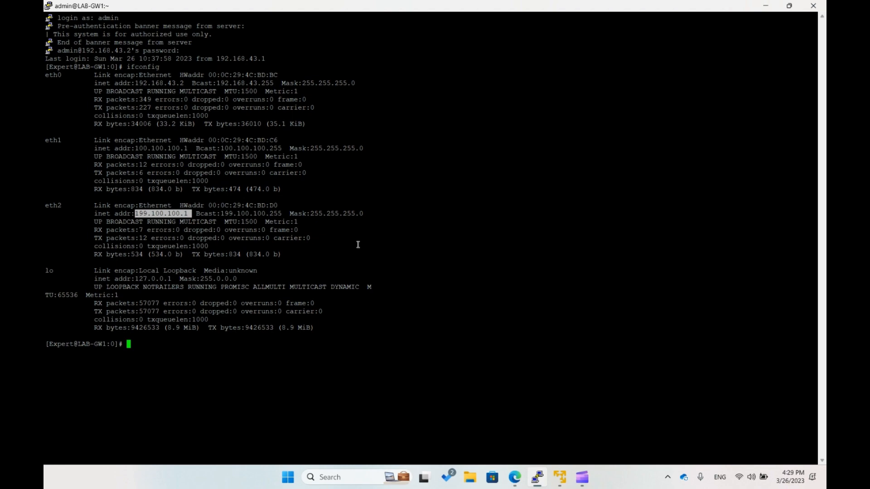
- Restore the LAB-GW1 terminal to a smaller window and end the session with exit
{"action": "left_click_drag", "start_coordinate": [584, 7], "coordinate": [265, 83]}
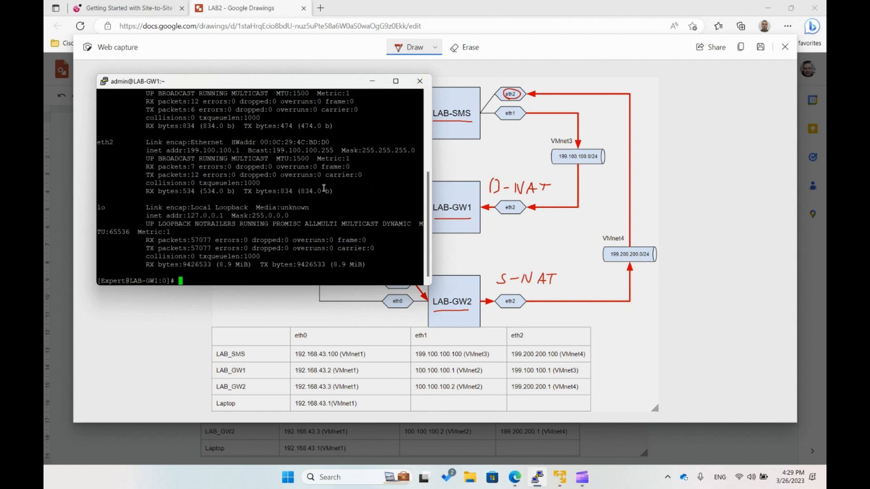
{"action": "type", "text": "exit"}
{"action": "key", "text": "Return"}
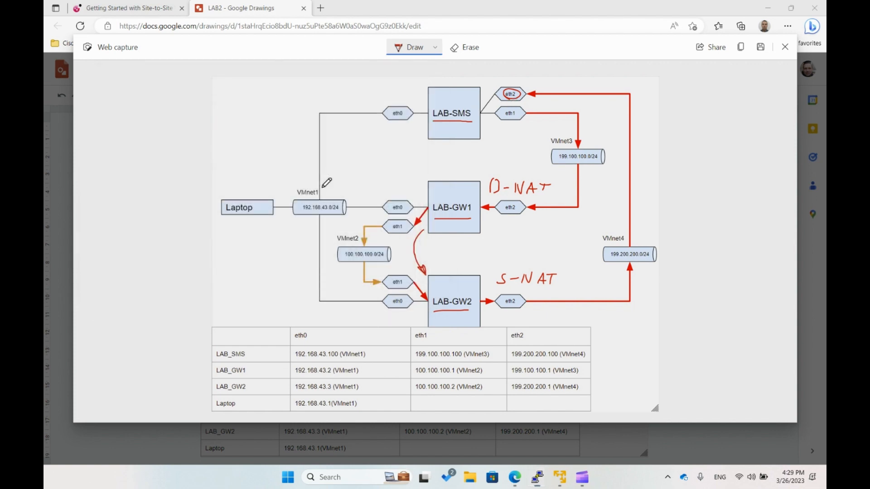
- Open the saved LAB-GW2 session in PuTTY and log in as admin with the account password
{"action": "left_click", "coordinate": [537, 477]}
{"action": "left_click", "coordinate": [416, 272]}
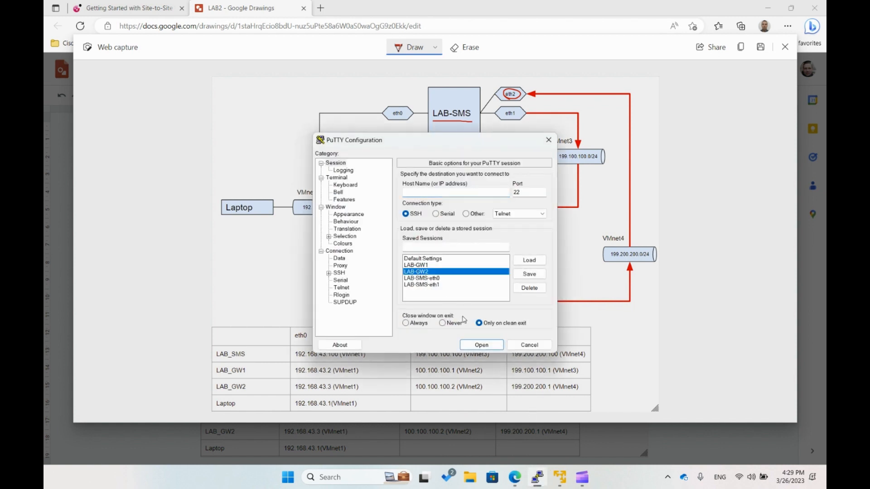
{"action": "left_click", "coordinate": [481, 345]}
{"action": "type", "text": "admin"}
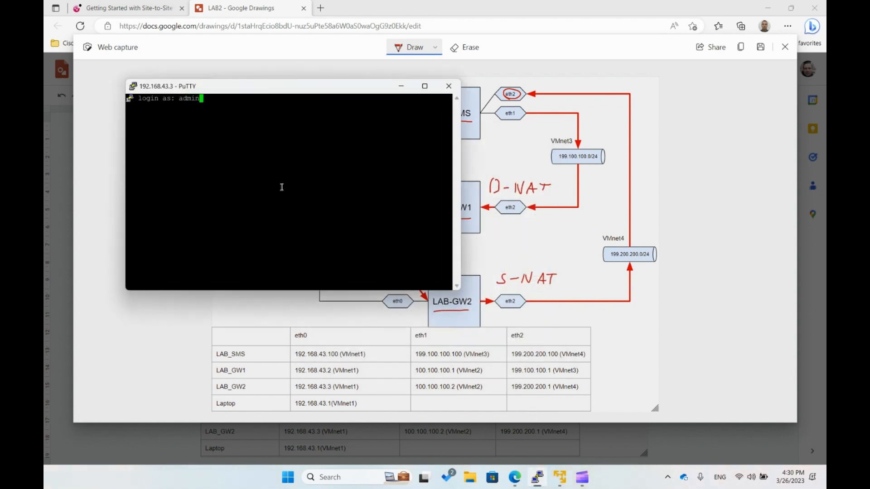
{"action": "key", "text": "Return"}
{"action": "key", "text": "Return"}
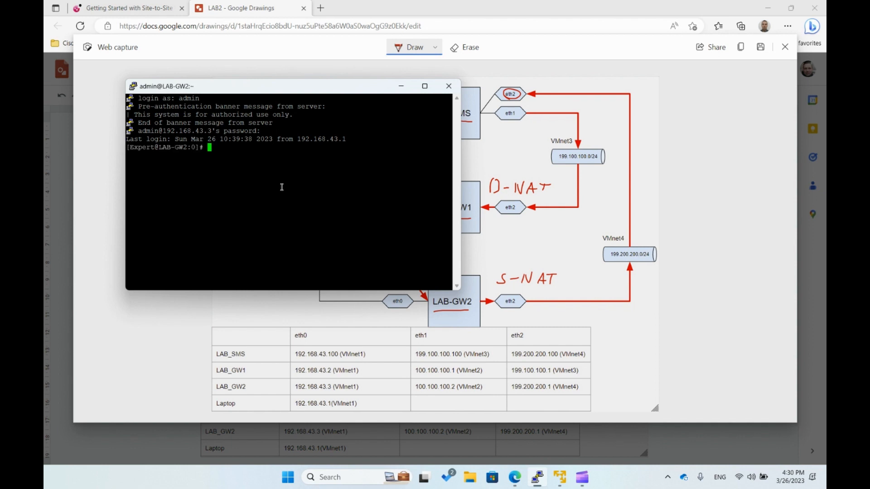
- Move the LAB-GW2 terminal clear of the diagram, make it taller and run ifconfig
{"action": "left_click_drag", "start_coordinate": [293, 94], "coordinate": [226, 44]}
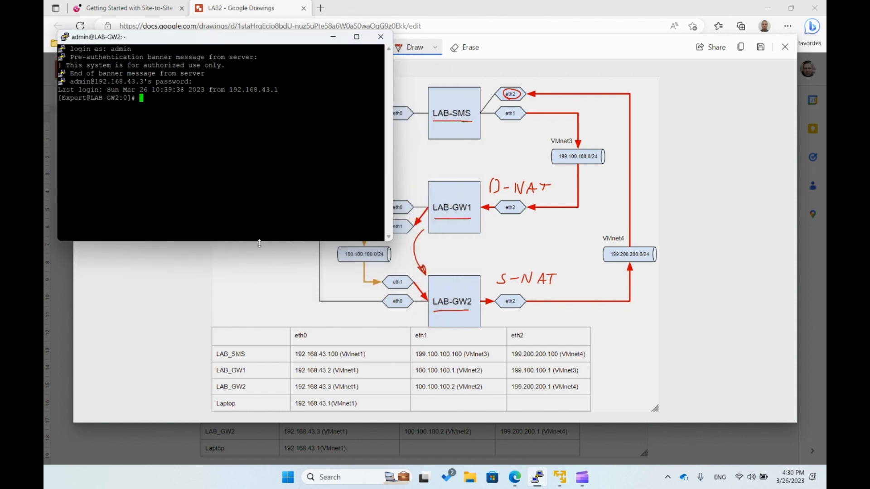
{"action": "left_click_drag", "start_coordinate": [258, 243], "coordinate": [254, 327]}
{"action": "type", "text": "ifconfig"}
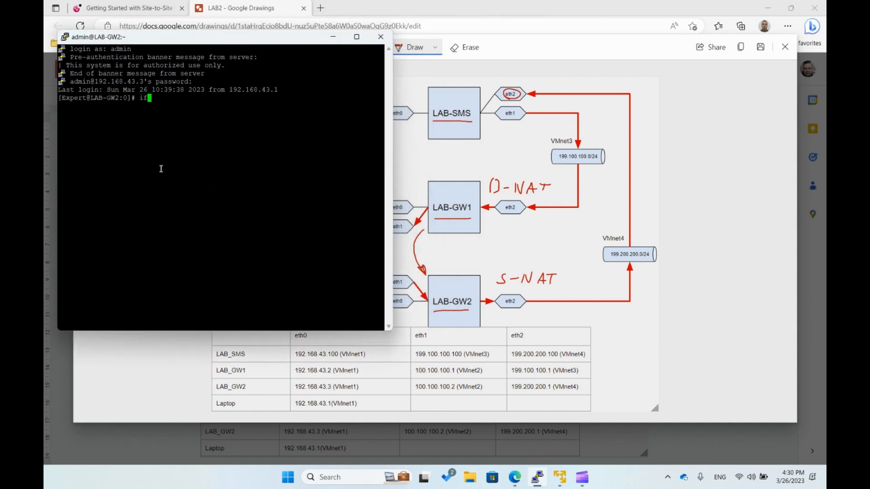
{"action": "key", "text": "Return"}
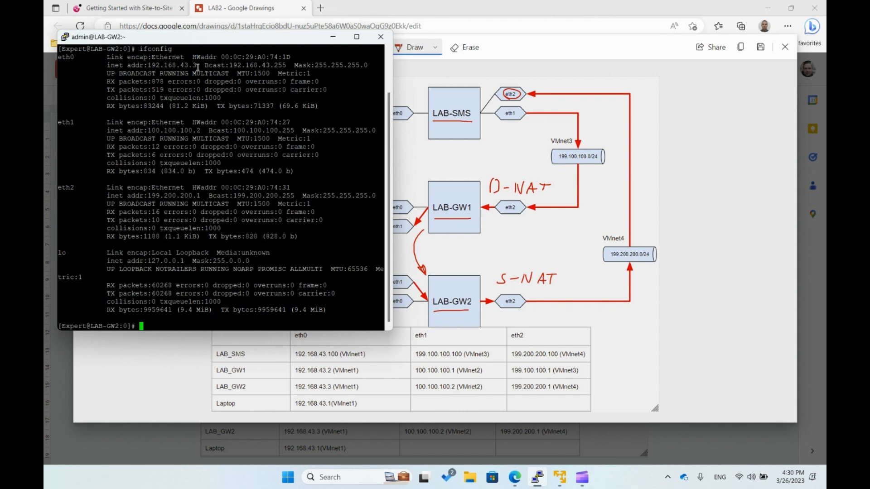
- Compare LAB-GW2's eth0, eth1 and eth2 addresses with the diagram's address table and end the session with exit
{"action": "left_click_drag", "start_coordinate": [198, 66], "coordinate": [149, 65]}
{"action": "left_click", "coordinate": [150, 66]}
{"action": "left_click_drag", "start_coordinate": [202, 130], "coordinate": [148, 131]}
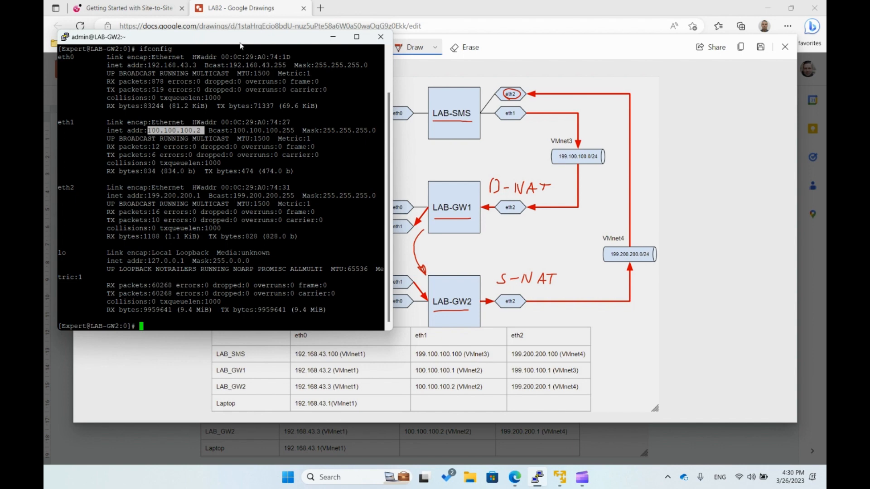
{"action": "left_click_drag", "start_coordinate": [240, 38], "coordinate": [221, 28]}
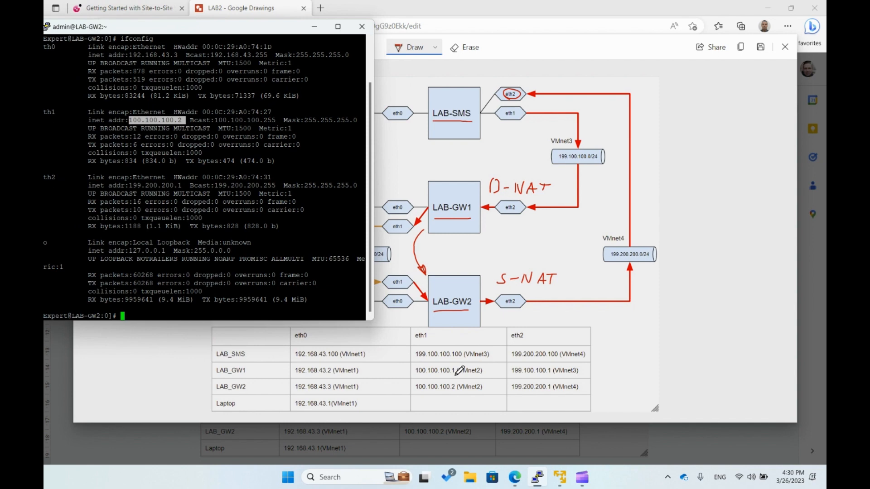
{"action": "left_click_drag", "start_coordinate": [197, 29], "coordinate": [216, 29]}
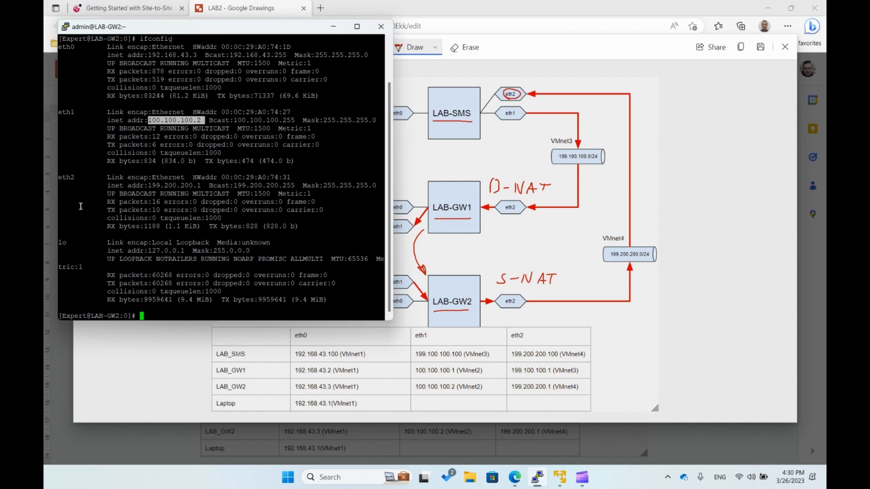
{"action": "left_click_drag", "start_coordinate": [204, 187], "coordinate": [149, 186]}
{"action": "left_click", "coordinate": [155, 199]}
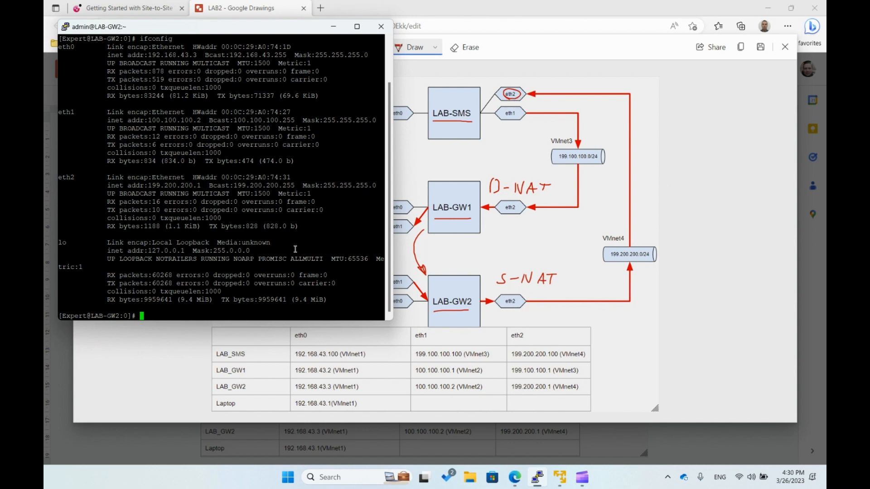
{"action": "type", "text": "exit"}
{"action": "key", "text": "Return"}
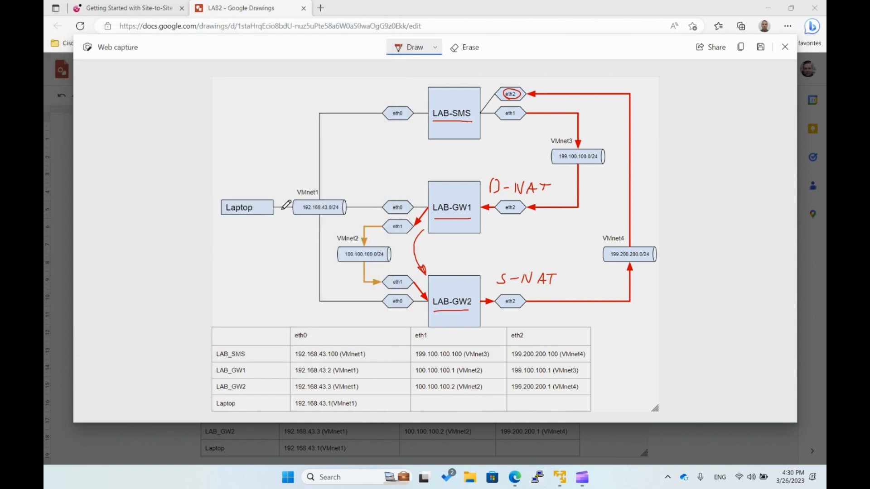
{"action": "left_click", "coordinate": [320, 8]}
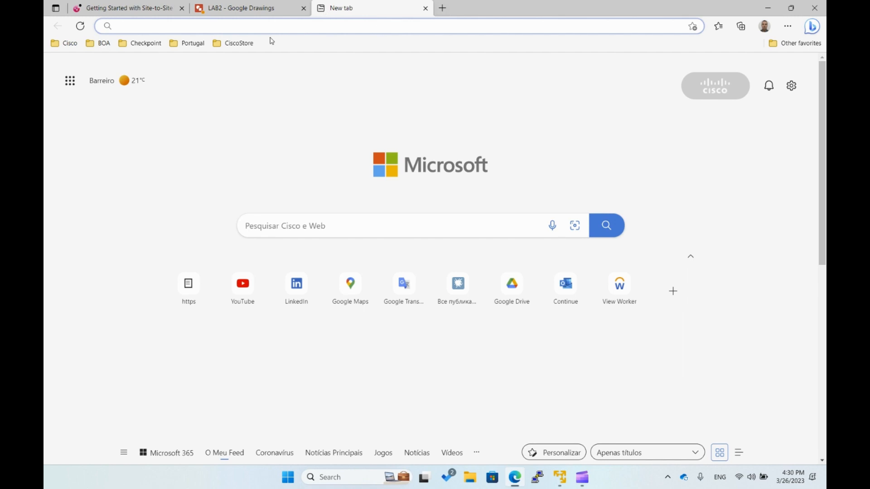
{"action": "left_click", "coordinate": [150, 43]}
{"action": "left_click", "coordinate": [172, 111]}
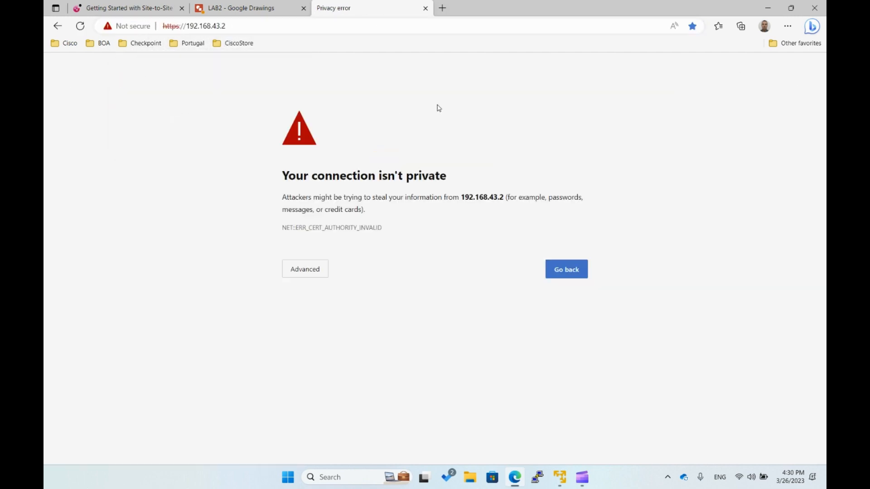
{"action": "left_click", "coordinate": [319, 272]}
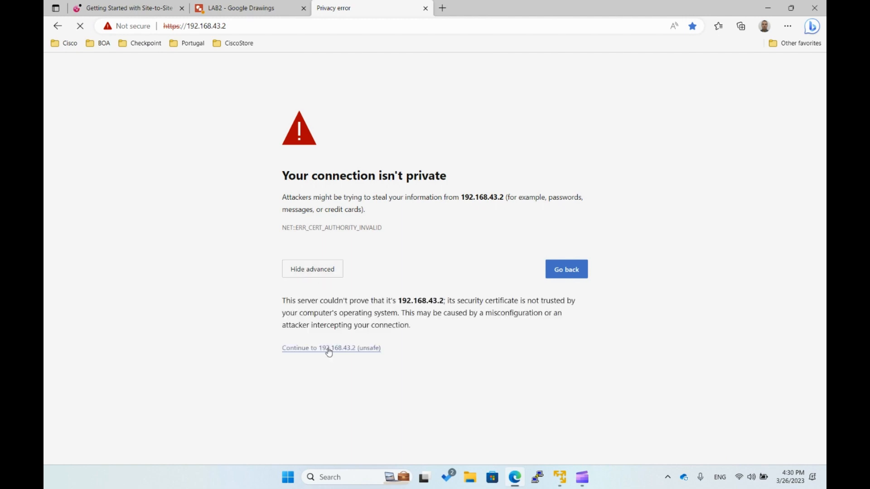
{"action": "left_click", "coordinate": [327, 351]}
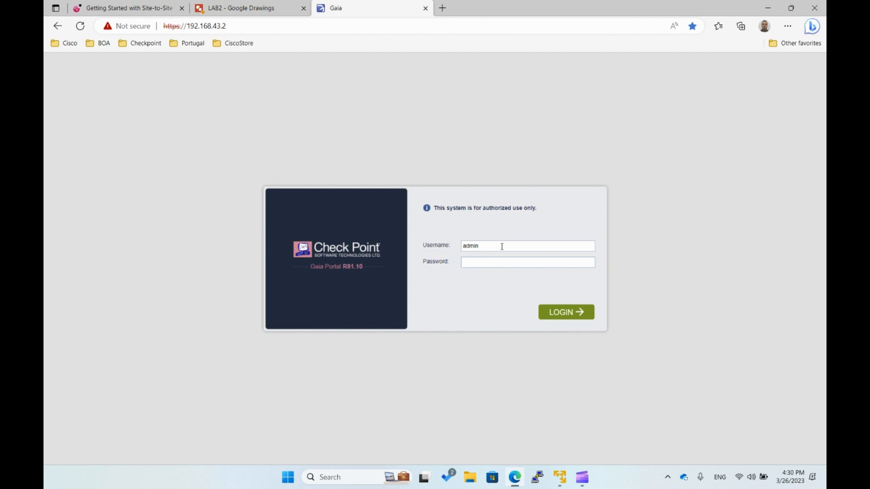
{"action": "key", "text": "Return"}
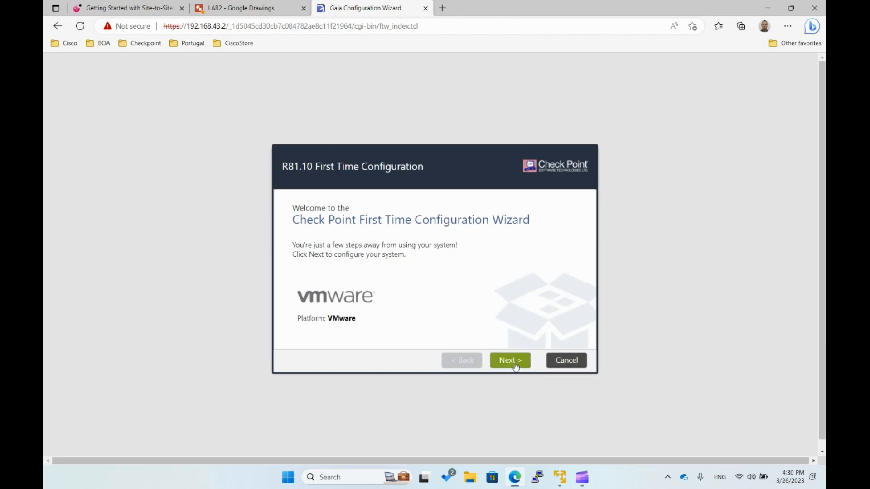
- Start the First Time Configuration Wizard, continue with R81.10 configuration and accept the existing eth0 management connection settings
{"action": "left_click", "coordinate": [515, 367]}
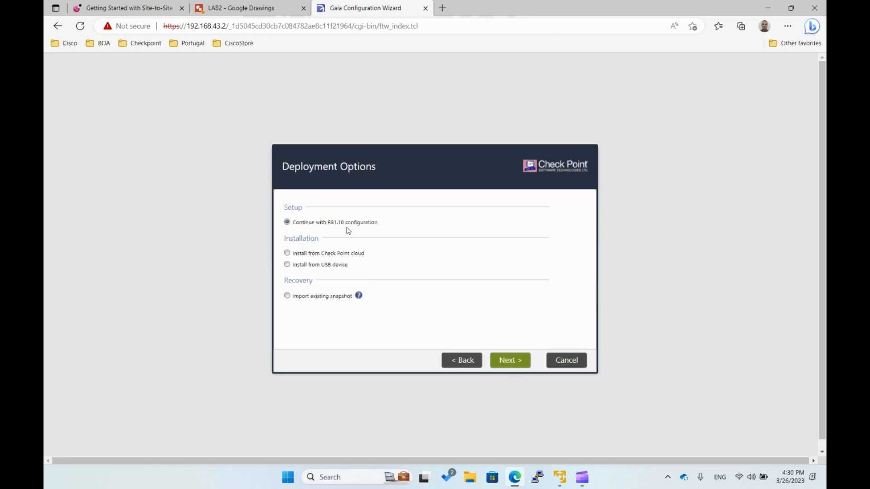
{"action": "left_click", "coordinate": [509, 361]}
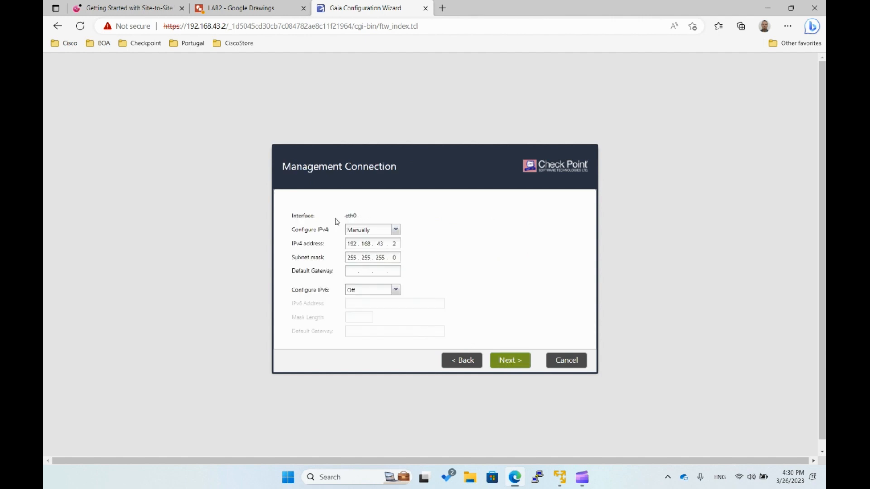
{"action": "left_click", "coordinate": [513, 362]}
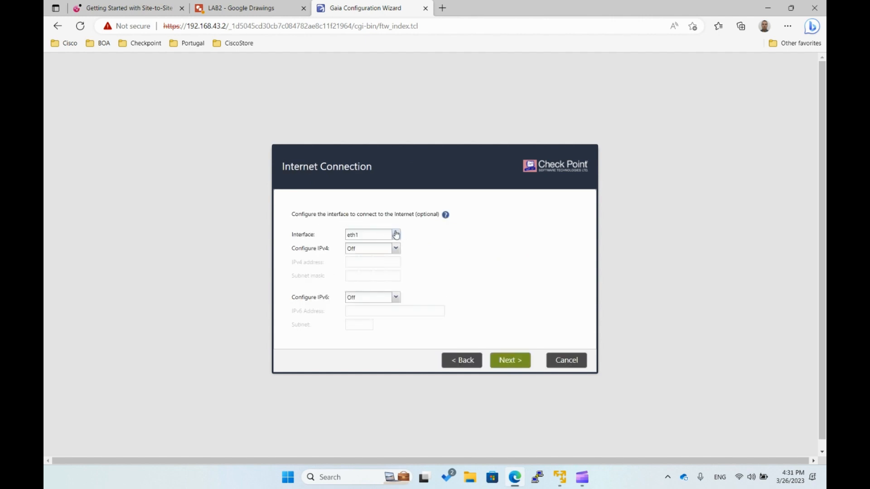
- Configure eth1's internet connection manually with IPv4 address 100.100.100.1 and subnet mask 255.255.255.0, and continue the wizard
{"action": "left_click", "coordinate": [394, 248]}
{"action": "left_click", "coordinate": [366, 259]}
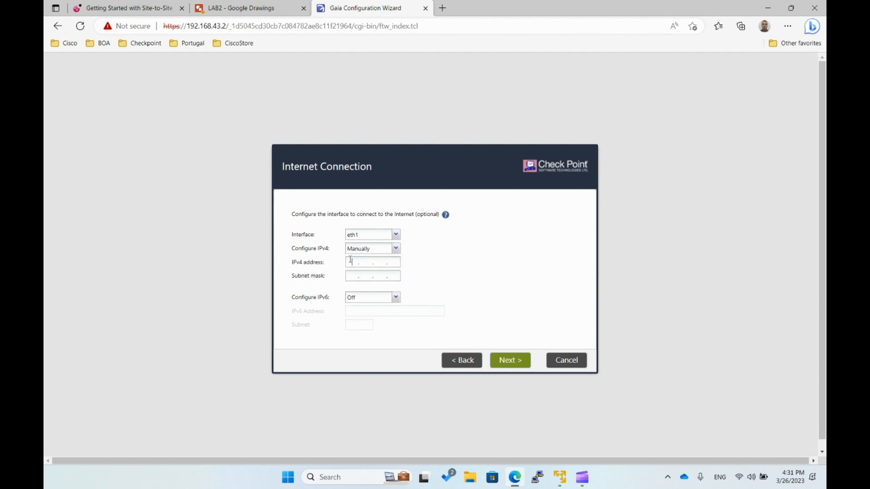
{"action": "type", "text": "100 . 100 . 100 . 1"}
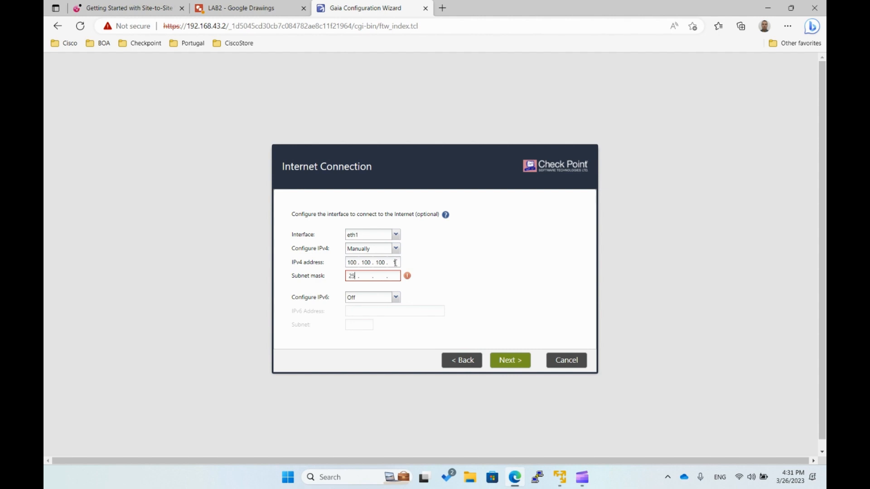
{"action": "type", "text": "0"}
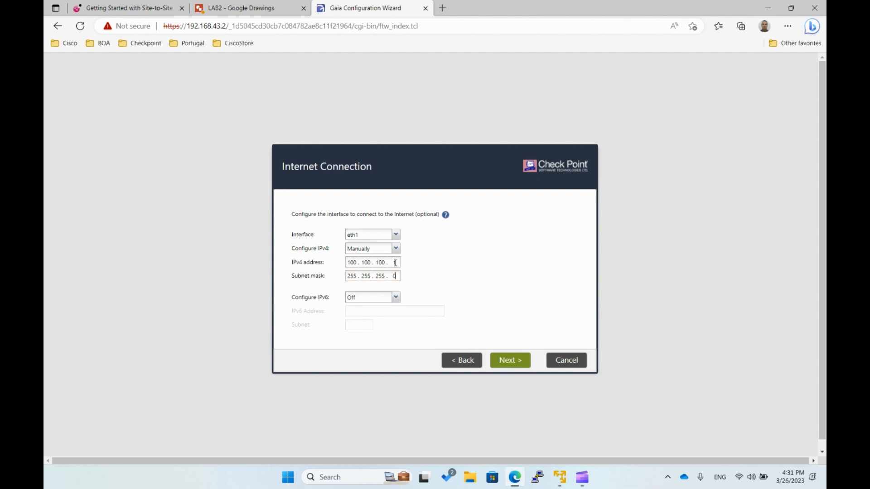
{"action": "left_click", "coordinate": [515, 361]}
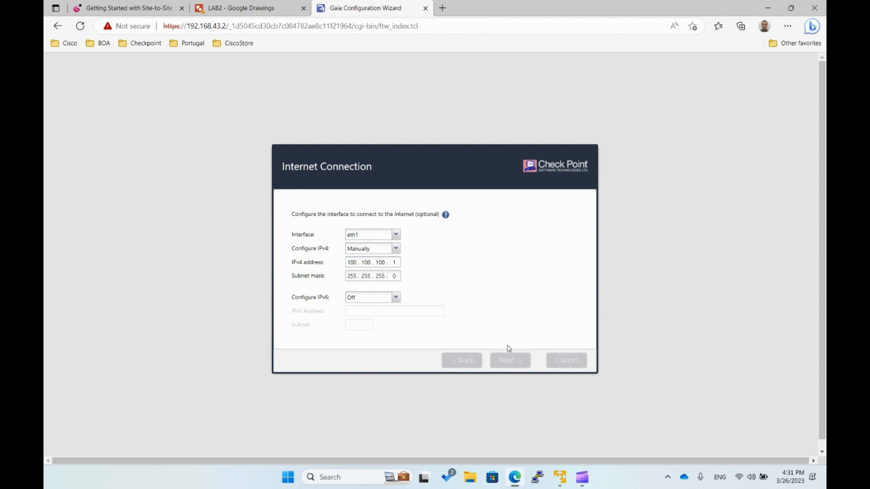
- Accept host name LAB-GW1, the manual date and time settings, and the Security Gateway and/or Security Management installation type
{"action": "left_click_drag", "start_coordinate": [396, 210], "coordinate": [322, 214]}
{"action": "left_click", "coordinate": [343, 246]}
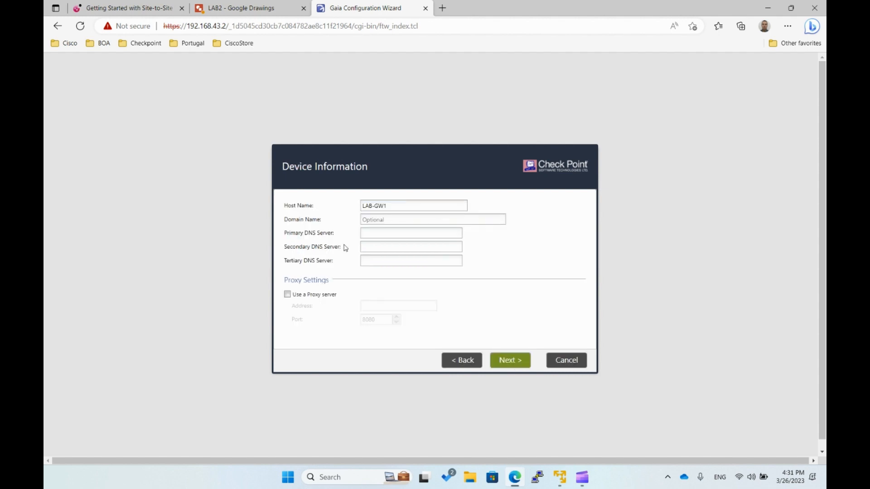
{"action": "left_click", "coordinate": [522, 360]}
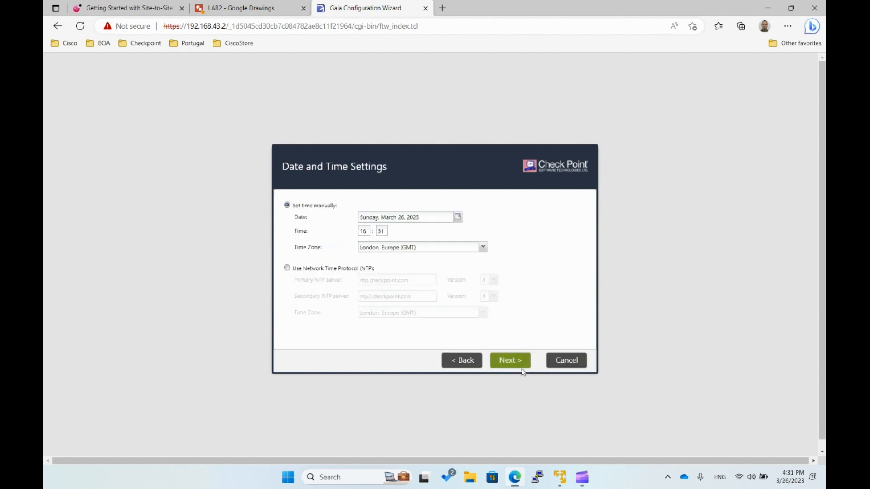
{"action": "left_click", "coordinate": [521, 361]}
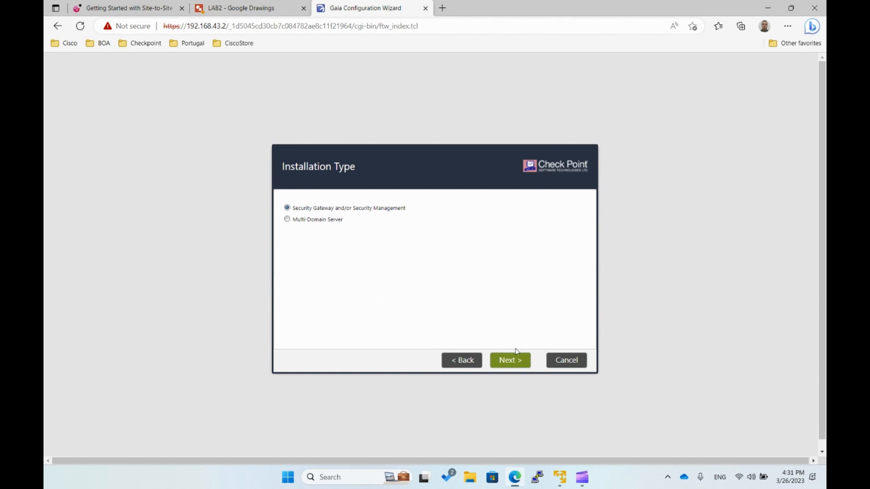
{"action": "left_click", "coordinate": [508, 365]}
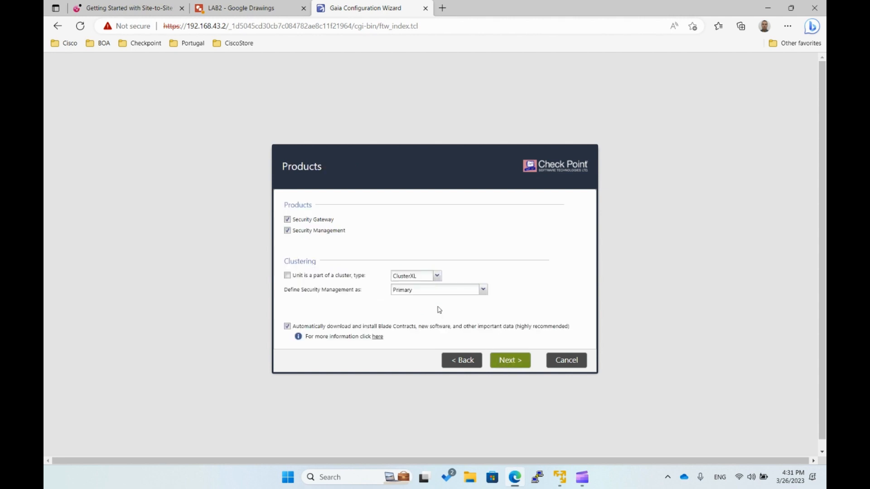
- Install only Security Gateway, with Security Management and automatic downloads turned off, and keep No for a dynamically assigned IP
{"action": "left_click", "coordinate": [287, 231]}
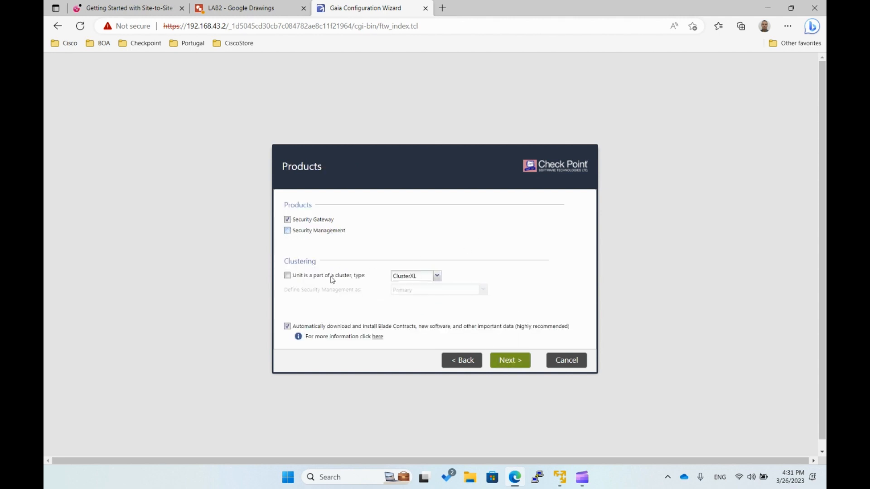
{"action": "left_click", "coordinate": [288, 327]}
{"action": "left_click", "coordinate": [512, 360]}
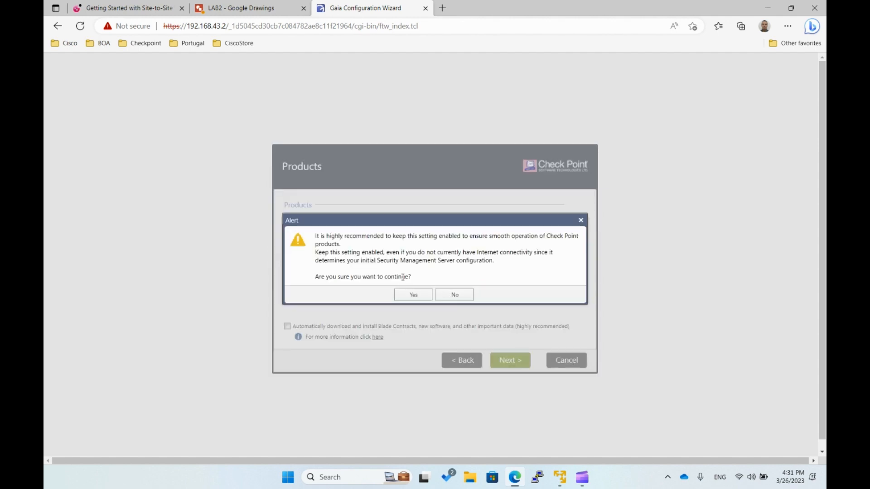
{"action": "left_click", "coordinate": [411, 295]}
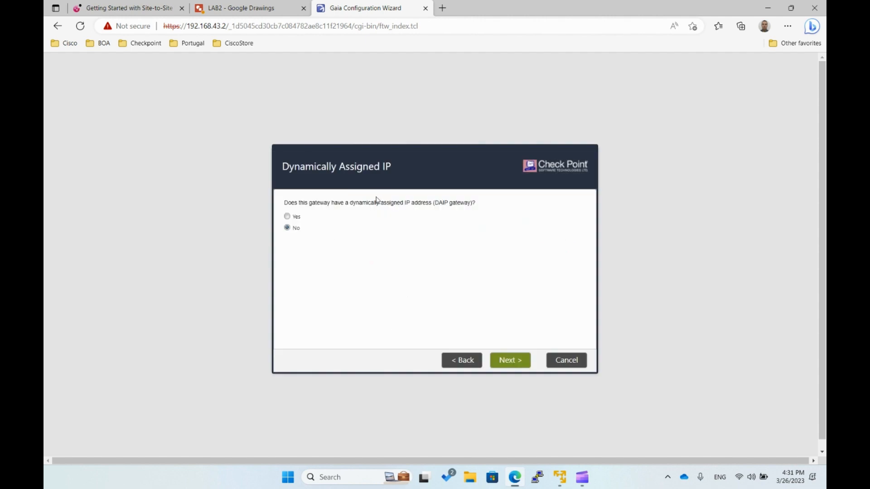
{"action": "left_click", "coordinate": [511, 360]}
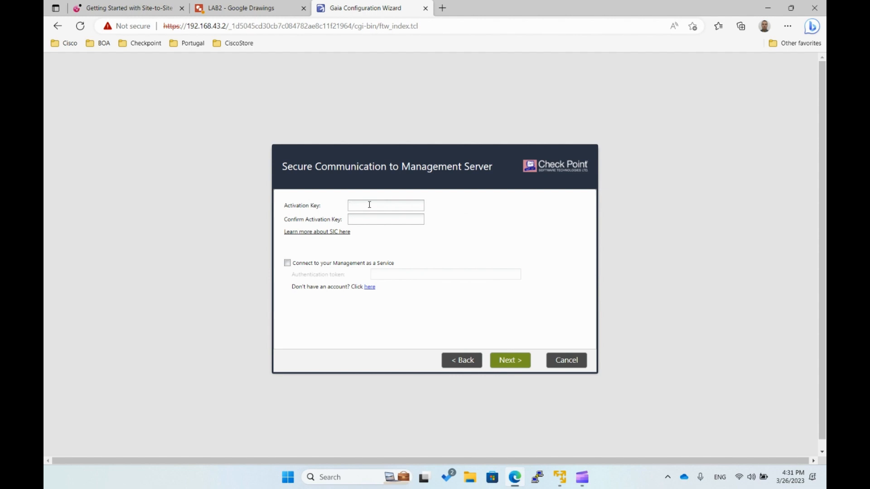
- Enter and confirm the activation key for LAB-GW1's secure communication to the management server, re-entering both fields before continuing
{"action": "left_click", "coordinate": [369, 205]}
{"action": "type", "text": "••••••"}
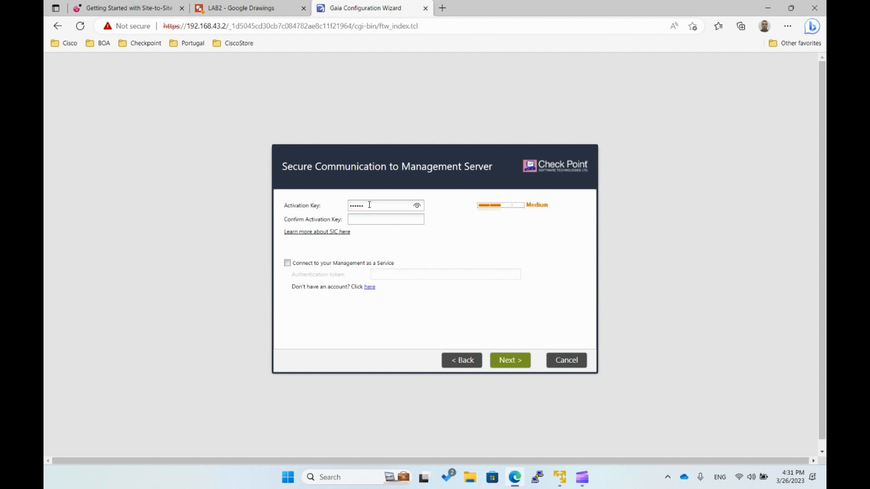
{"action": "type", "text": "••••••"}
{"action": "left_click", "coordinate": [515, 361]}
{"action": "left_click_drag", "start_coordinate": [376, 207], "coordinate": [302, 215]}
{"action": "type", "text": "••••••••••••"}
{"action": "left_click", "coordinate": [510, 360]}
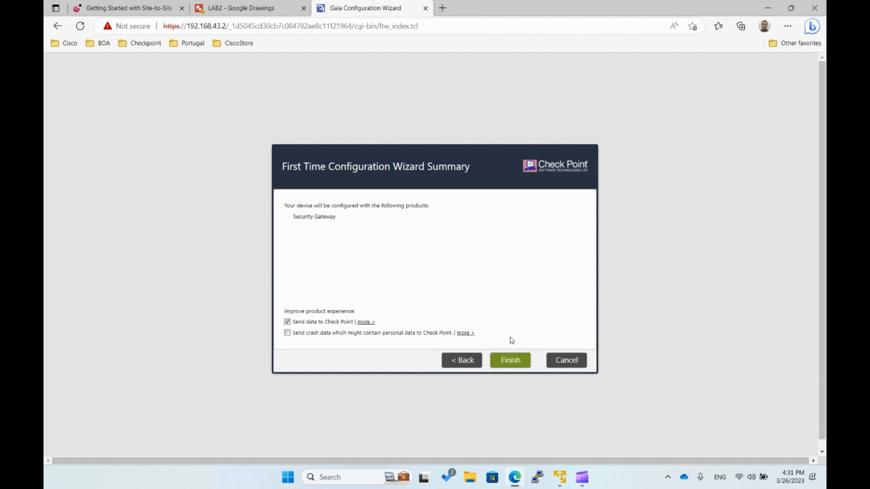
- Turn off Send data to Check Point and start LAB-GW1's configuration process
{"action": "left_click", "coordinate": [287, 321]}
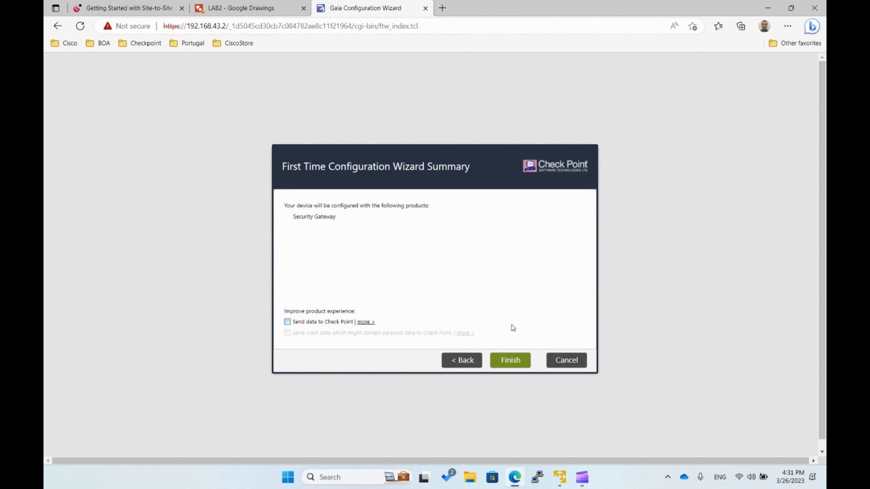
{"action": "left_click", "coordinate": [509, 360]}
{"action": "left_click", "coordinate": [413, 279]}
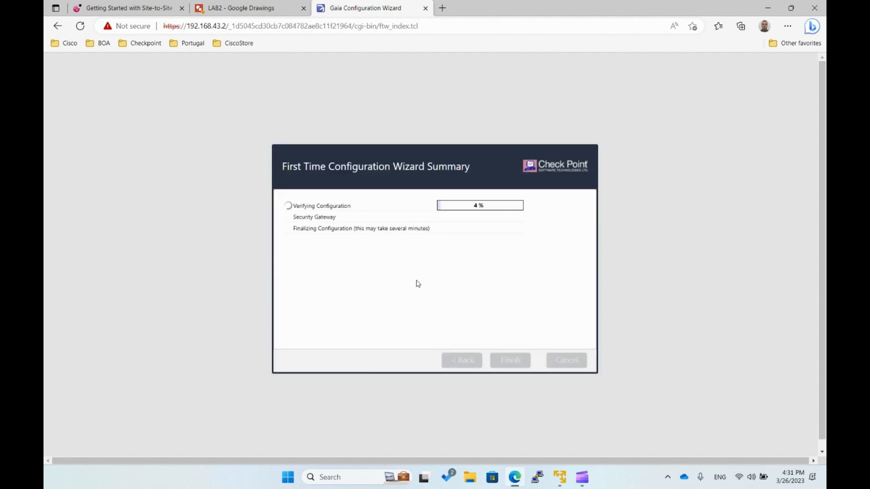
{"action": "left_click", "coordinate": [442, 9]}
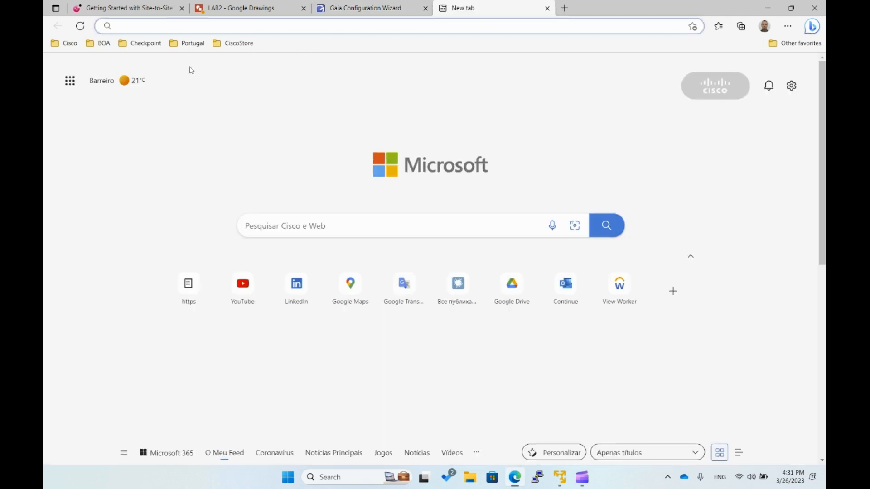
{"action": "left_click", "coordinate": [152, 45]}
{"action": "left_click", "coordinate": [169, 124]}
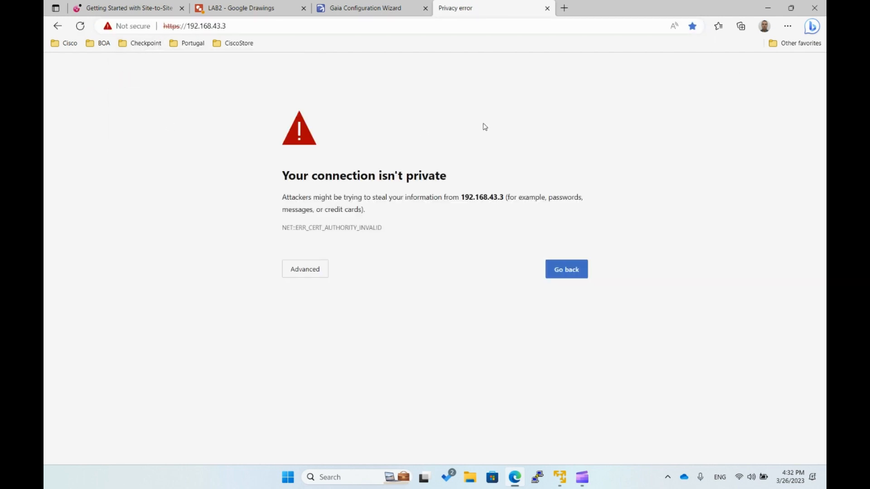
{"action": "left_click", "coordinate": [301, 271]}
{"action": "left_click", "coordinate": [333, 350]}
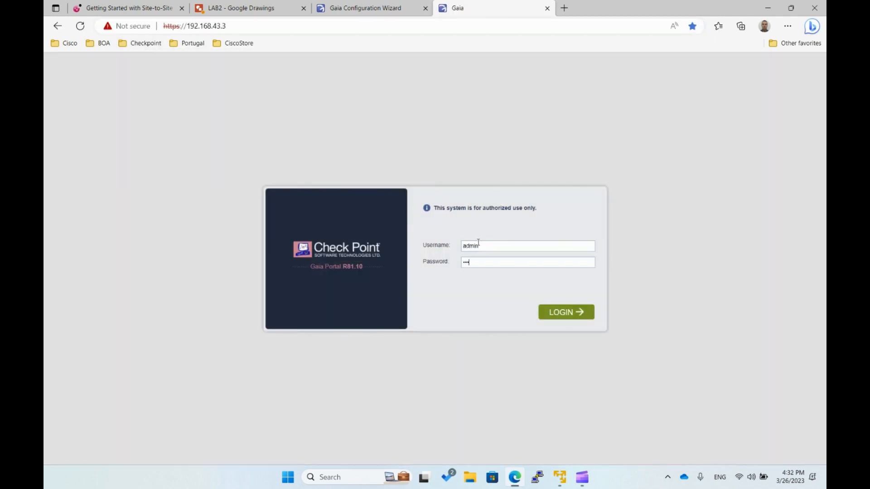
{"action": "key", "text": "Return"}
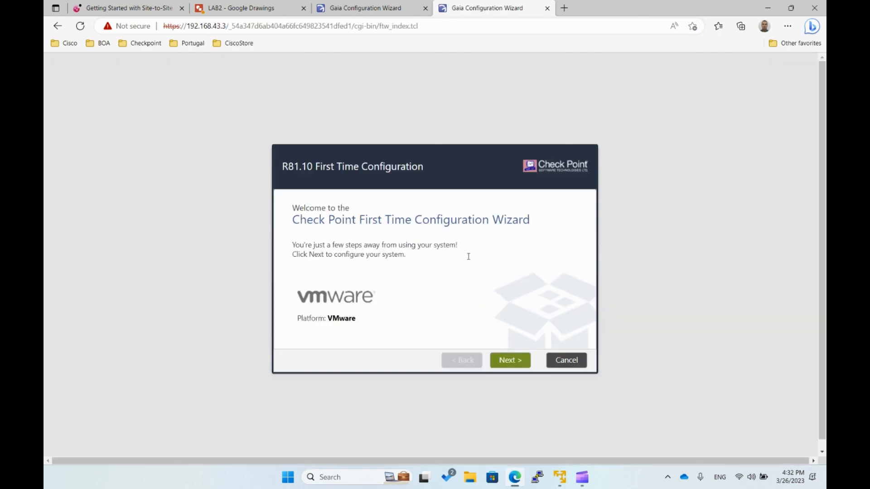
- Start LAB-GW2's First Time Configuration Wizard and accept the existing eth0 management connection settings
{"action": "left_click", "coordinate": [514, 367]}
{"action": "left_click", "coordinate": [488, 360]}
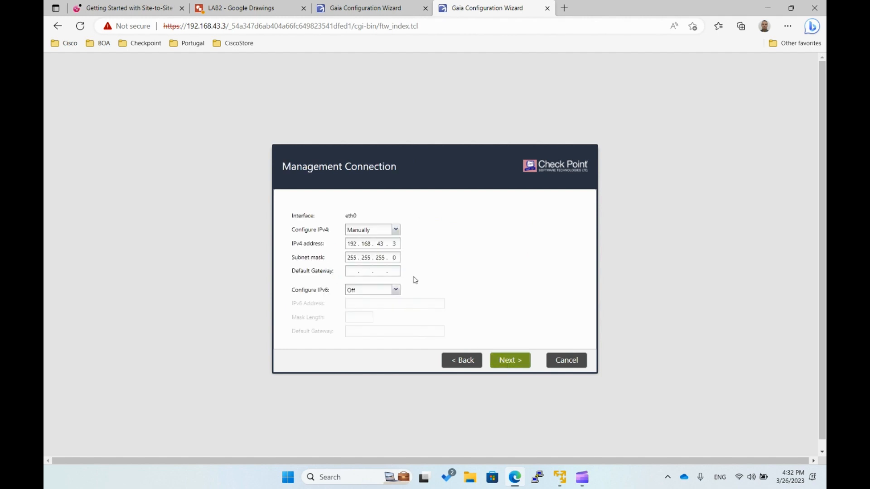
{"action": "left_click", "coordinate": [509, 360]}
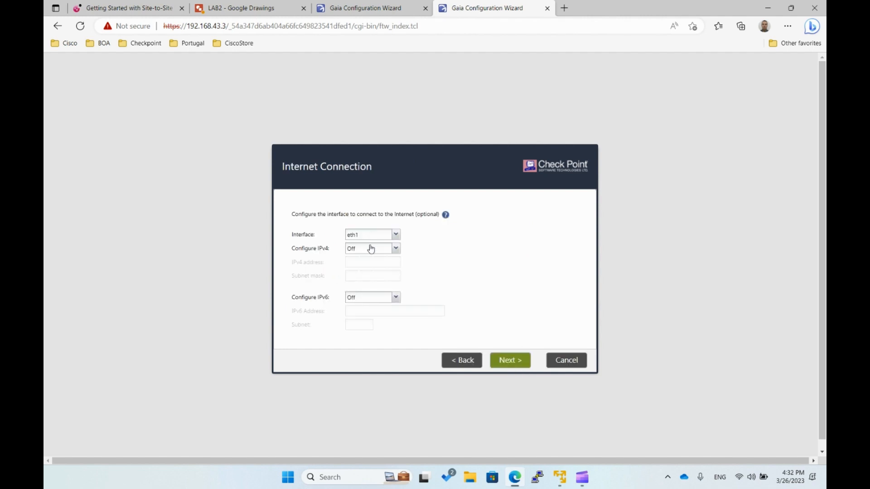
- Configure LAB-GW2's eth1 internet connection manually with IPv4 address 100.100.100.2 and subnet mask 255.255.255.0, and continue
{"action": "left_click", "coordinate": [369, 248]}
{"action": "left_click", "coordinate": [367, 265]}
{"action": "left_click", "coordinate": [355, 263]}
{"action": "type", "text": "100 . 100 . 100 . 2"}
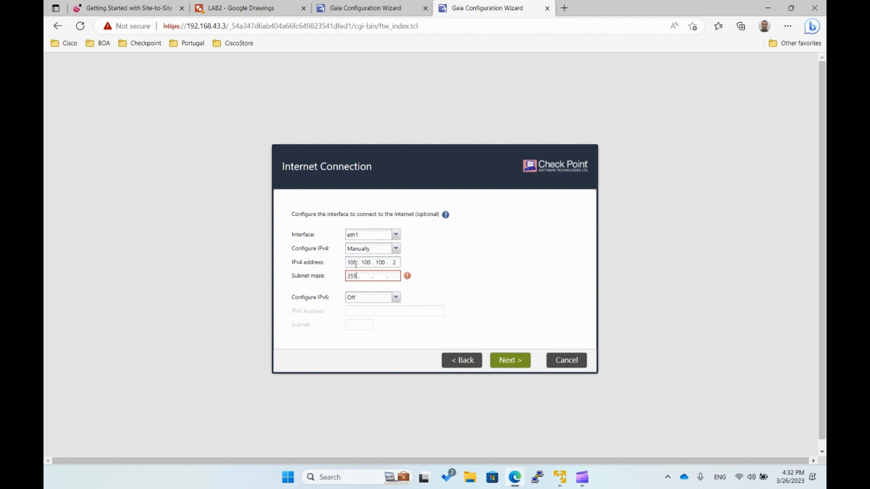
{"action": "type", "text": "0"}
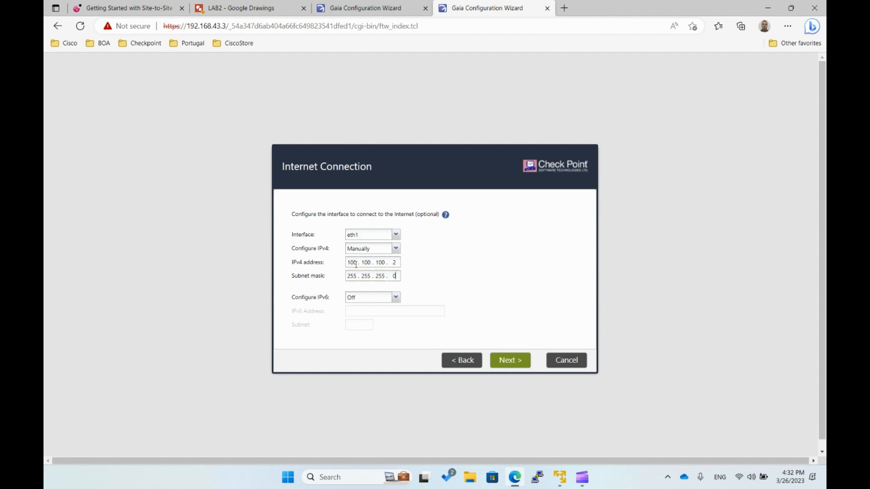
{"action": "left_click", "coordinate": [511, 362]}
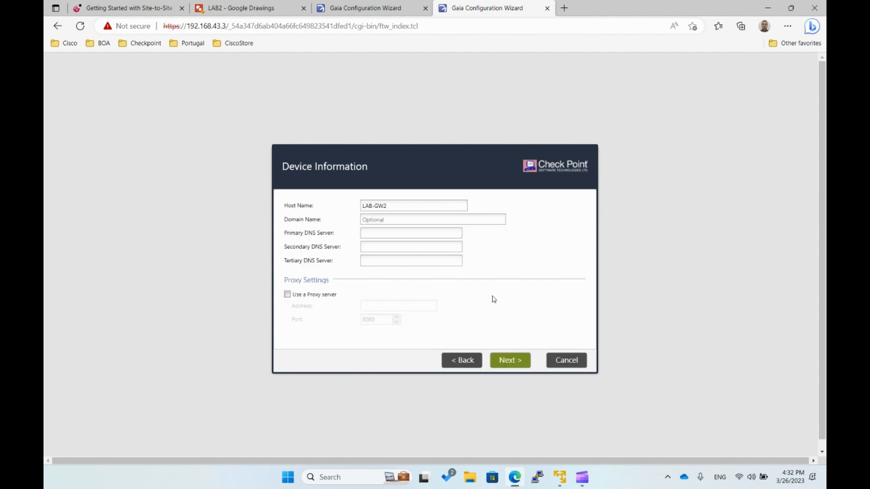
- Accept host name LAB-GW2, the default date and time settings, and the Security Gateway and/or Security Management installation type
{"action": "left_click_drag", "start_coordinate": [396, 207], "coordinate": [319, 209]}
{"action": "left_click", "coordinate": [564, 274]}
{"action": "left_click", "coordinate": [518, 358]}
{"action": "left_click", "coordinate": [515, 356]}
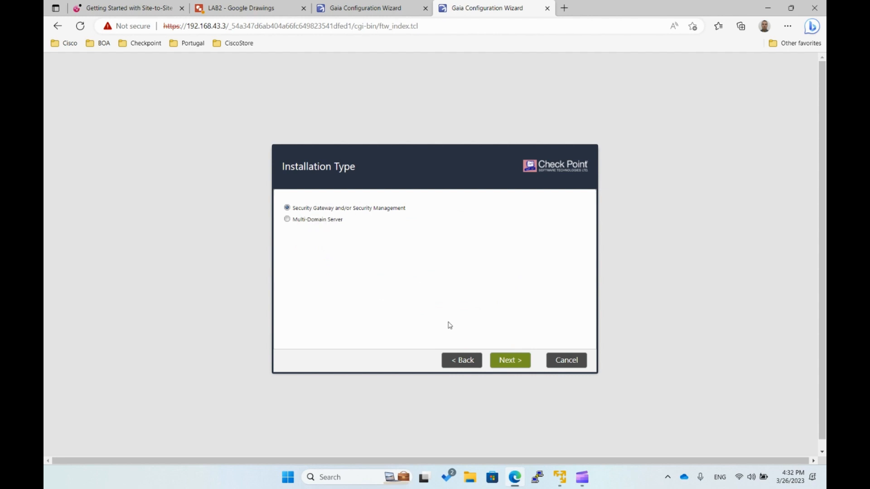
{"action": "left_click", "coordinate": [508, 360]}
- Set LAB-GW2 up as Security Gateway only, without Security Management or automatic downloads, and keep No for a dynamically assigned IP
{"action": "left_click", "coordinate": [288, 232]}
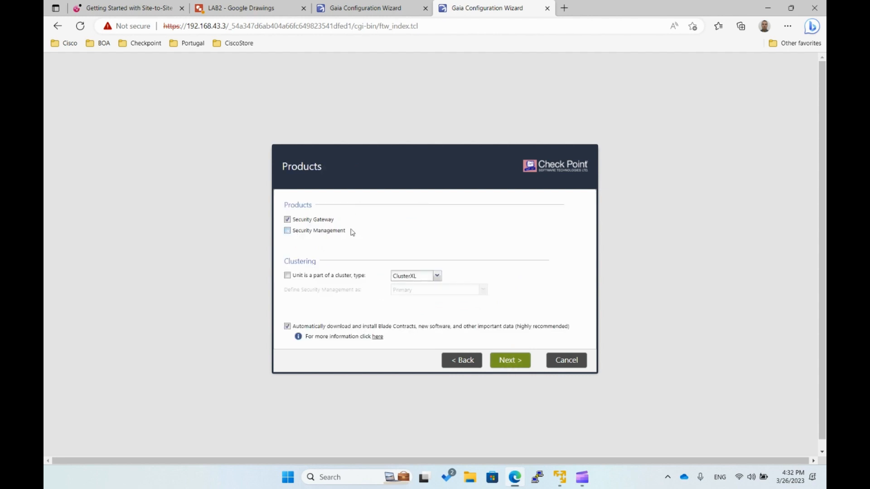
{"action": "left_click", "coordinate": [287, 327]}
{"action": "left_click", "coordinate": [517, 358]}
{"action": "left_click", "coordinate": [421, 296]}
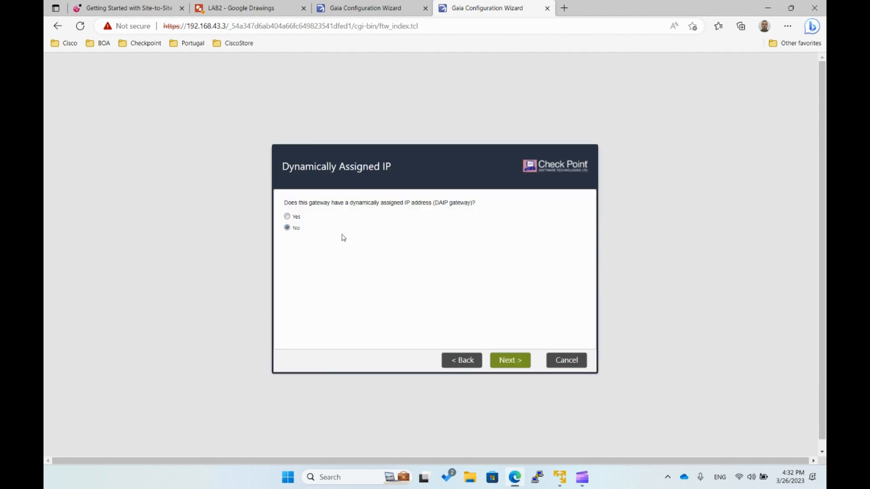
{"action": "left_click", "coordinate": [510, 359]}
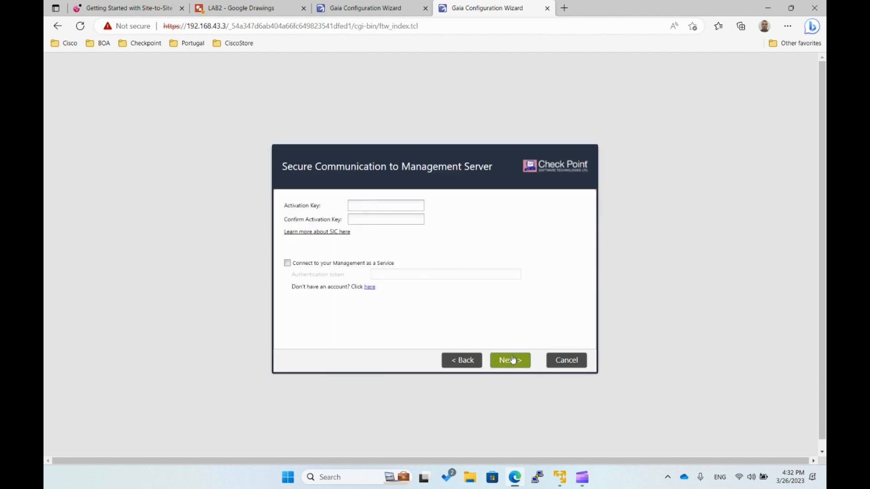
- Enter and confirm the activation key for LAB-GW2's secure communication to the management server, and continue to the summary
{"action": "left_click", "coordinate": [382, 205]}
{"action": "type", "text": "••••••"}
{"action": "key", "text": "Tab"}
{"action": "type", "text": "••••••"}
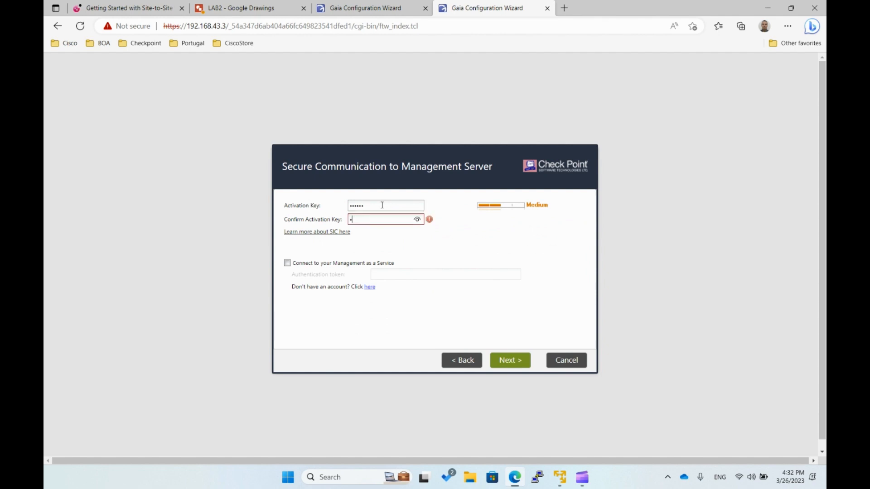
{"action": "left_click", "coordinate": [502, 360]}
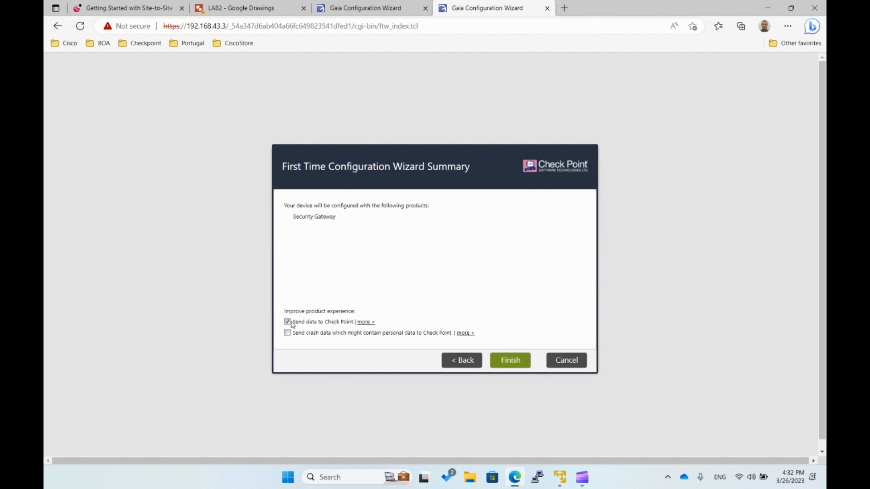
- Start LAB-GW2's configuration process without sending data to Check Point, and check the progress on both gateways
{"action": "left_click", "coordinate": [287, 322]}
{"action": "left_click", "coordinate": [507, 359]}
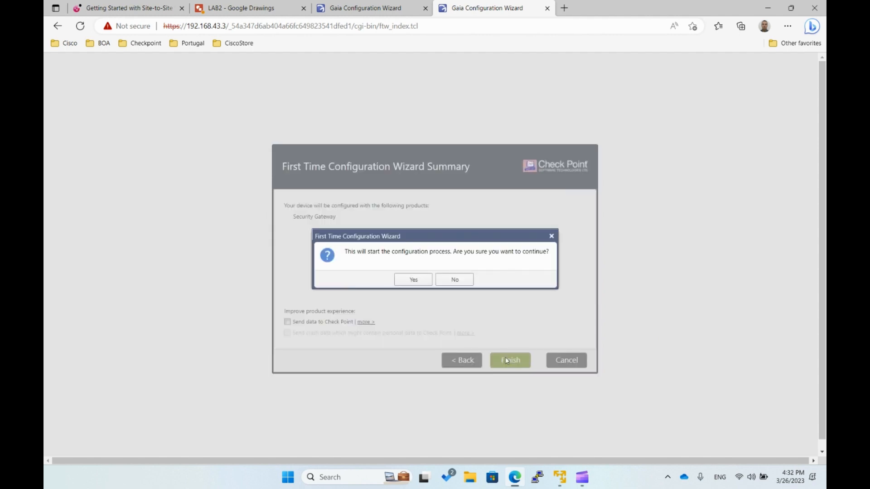
{"action": "left_click", "coordinate": [412, 280]}
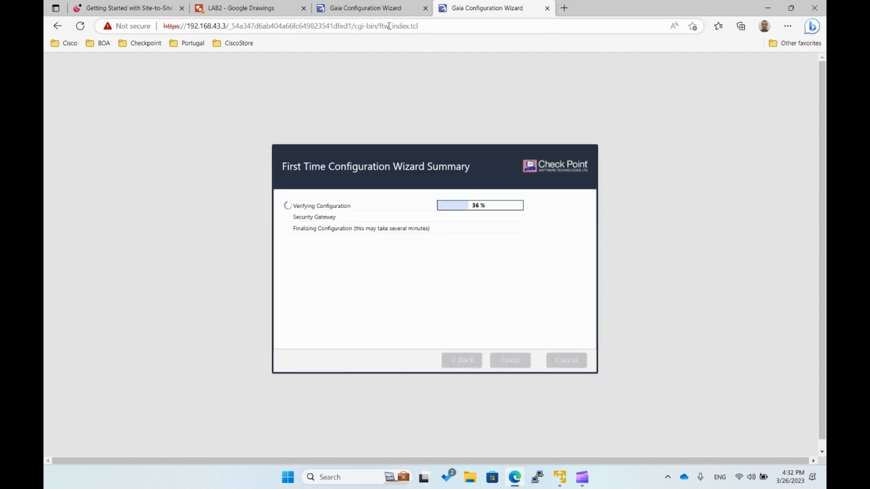
{"action": "left_click", "coordinate": [388, 8]}
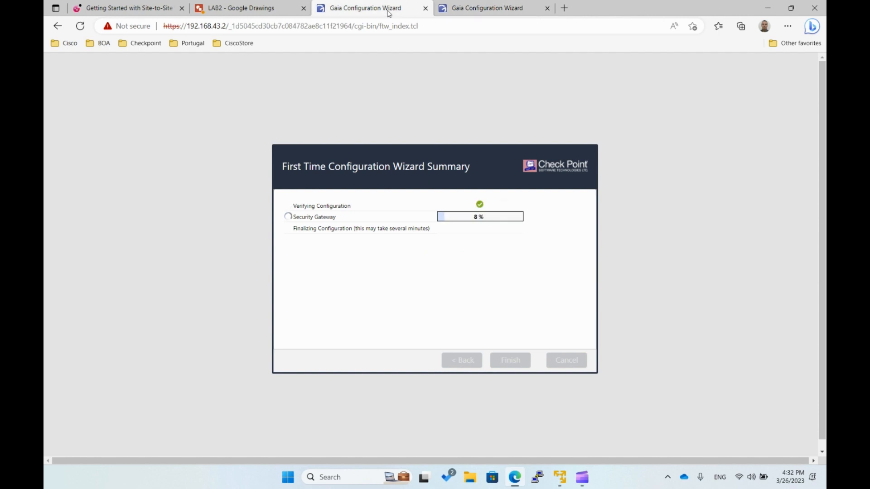
{"action": "left_click", "coordinate": [496, 11]}
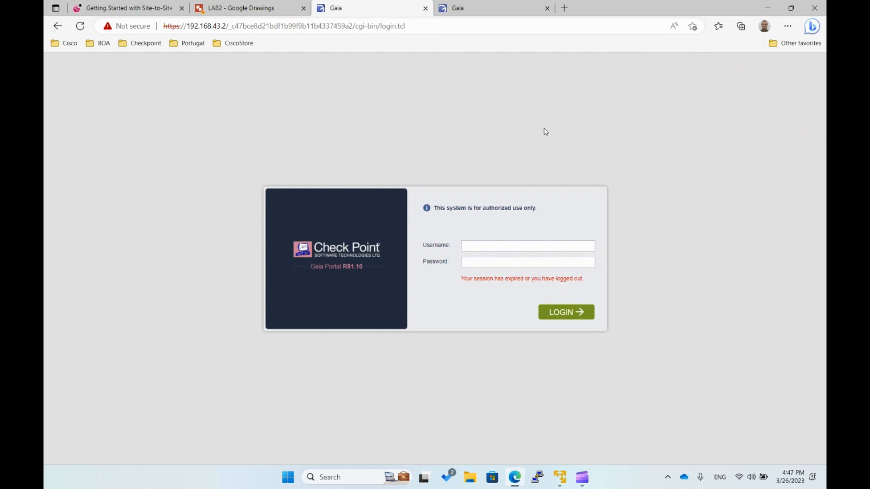
- Switch to SmartConsole, log in to 192.168.43.100 as admin with the account password, and postpone the SmartConsole update
{"action": "left_click", "coordinate": [287, 477]}
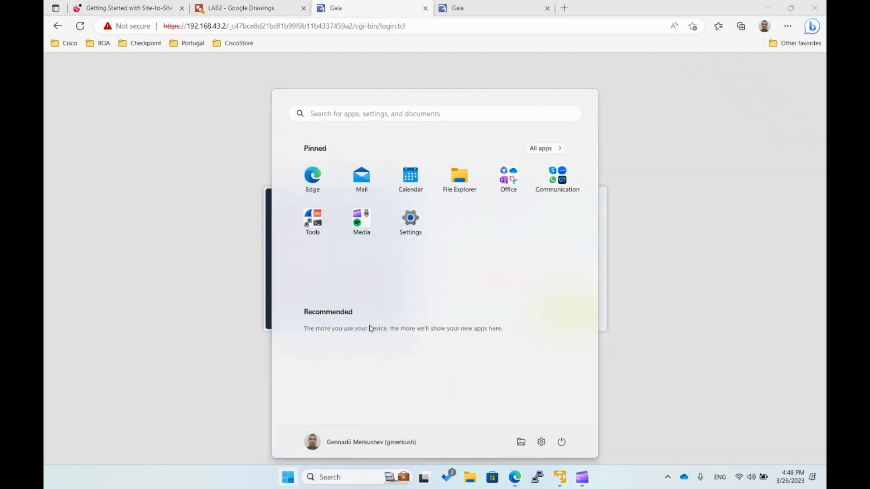
{"action": "left_click", "coordinate": [314, 232]}
{"action": "left_click", "coordinate": [409, 249]}
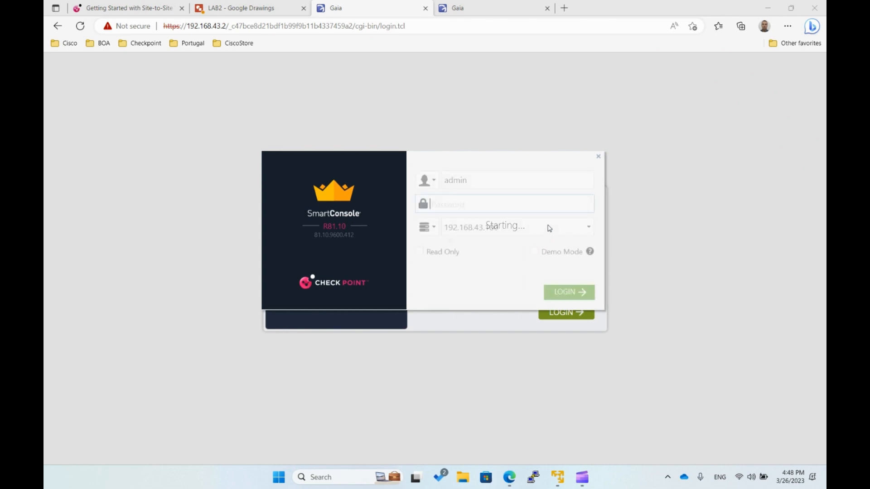
{"action": "type", "text": "Chkp!234"}
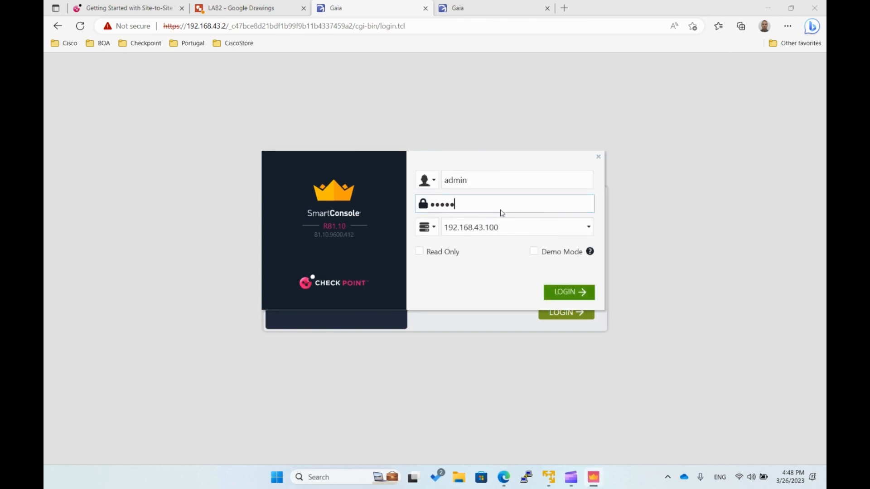
{"action": "key", "text": "Return"}
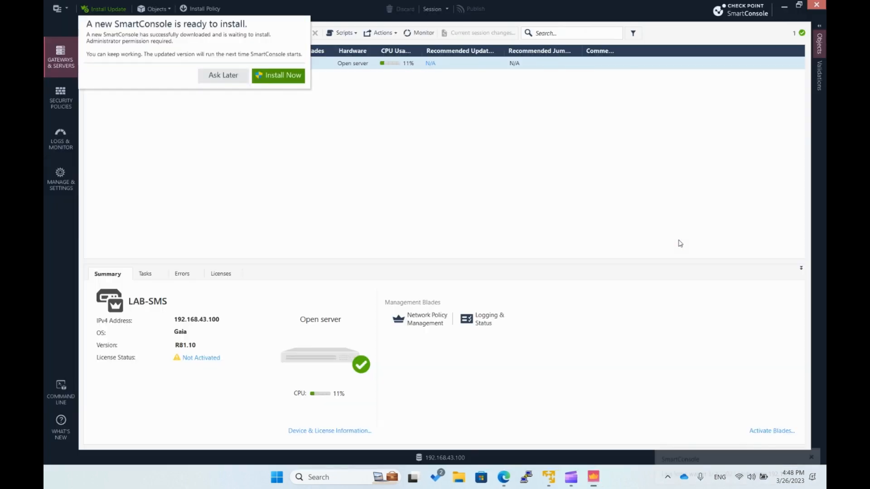
{"action": "left_click", "coordinate": [224, 81]}
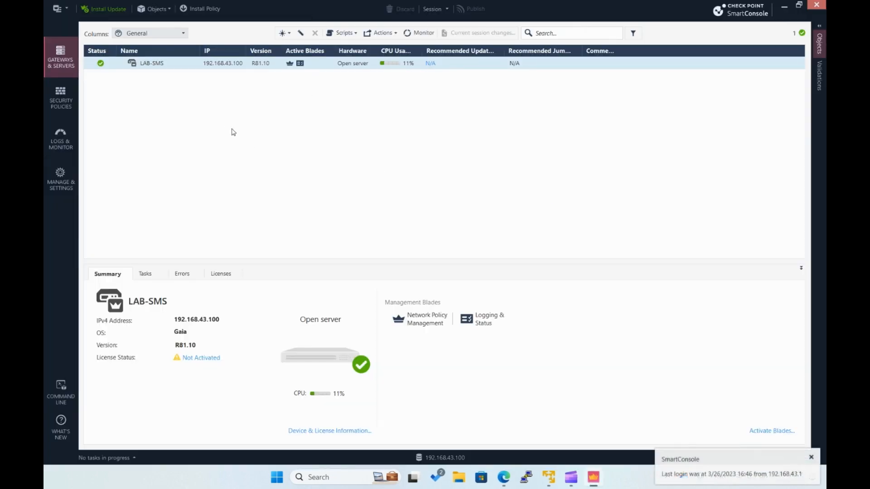
- Start a new gateway with the wizard, named LAB-GW1, on the Open server platform with static IPv4 address 192.168.43.2
{"action": "left_click", "coordinate": [288, 37]}
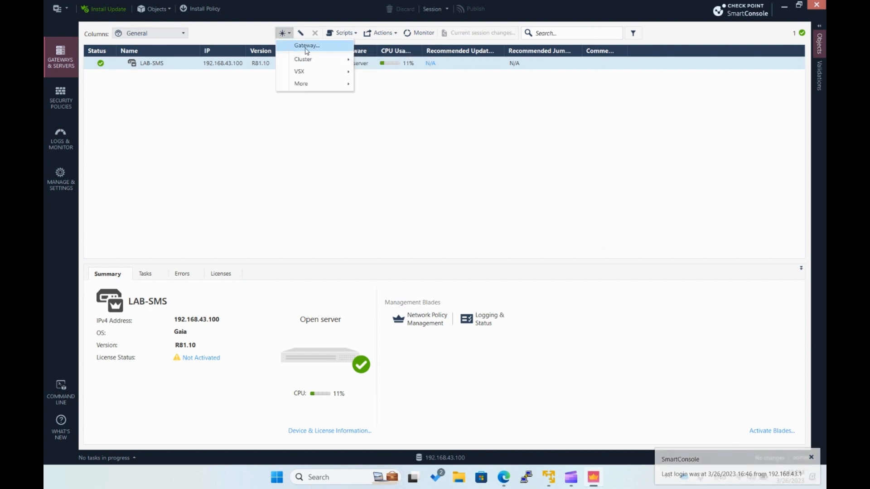
{"action": "left_click", "coordinate": [306, 48]}
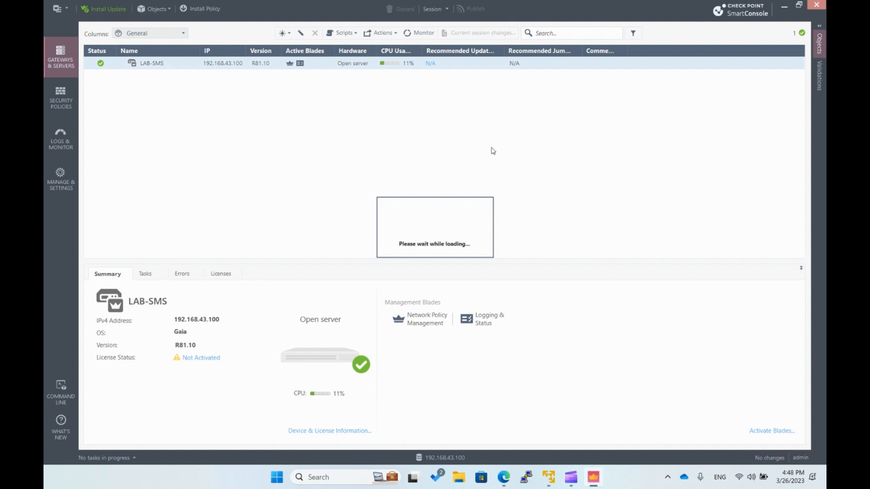
{"action": "left_click", "coordinate": [402, 218]}
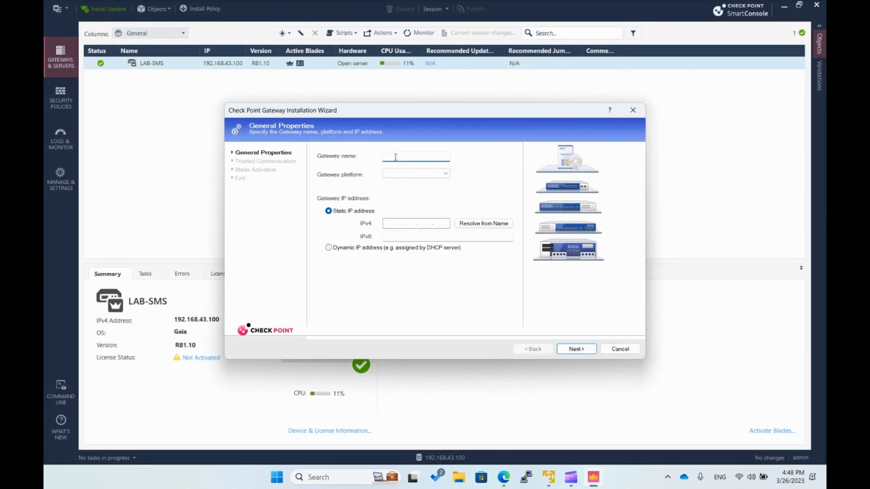
{"action": "type", "text": "LAB-GW1"}
{"action": "left_click", "coordinate": [416, 174]}
{"action": "scroll", "coordinate": [421, 253], "scroll_direction": "down", "scroll_amount": 3}
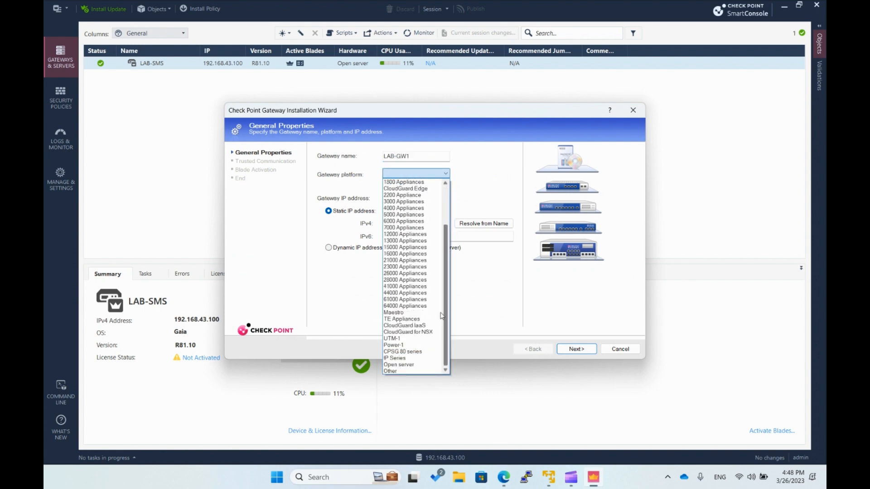
{"action": "left_click", "coordinate": [399, 365]}
{"action": "left_click", "coordinate": [386, 224]}
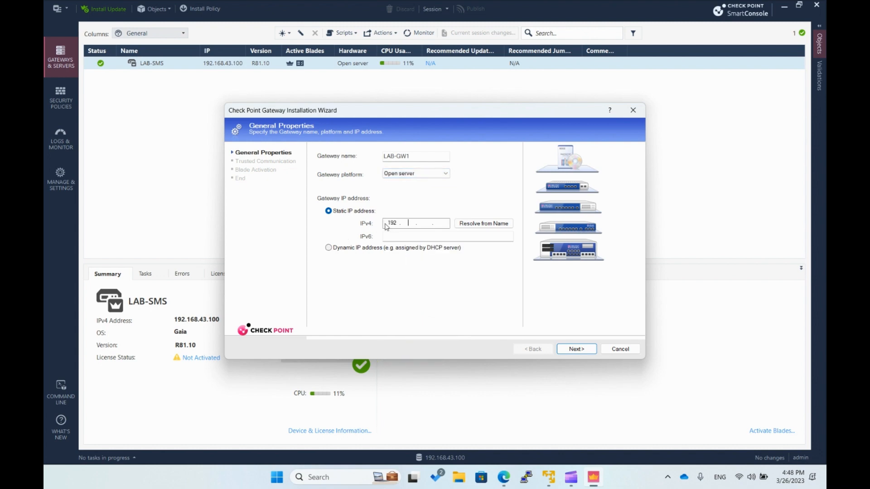
{"action": "type", "text": "192 . 168"}
{"action": "left_click", "coordinate": [577, 350]}
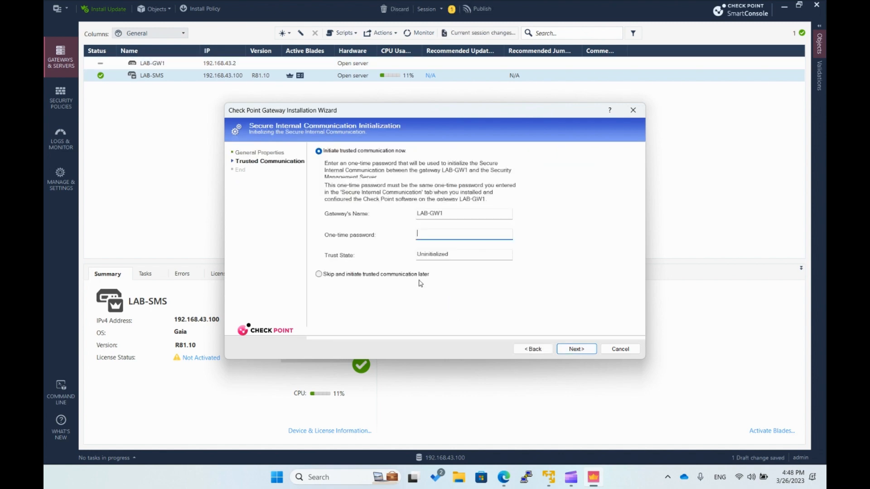
- Initiate trusted communication with LAB-GW1 using its one-time password, and accept the retrieved topology
{"action": "type", "text": "••••••"}
{"action": "left_click", "coordinate": [577, 349]}
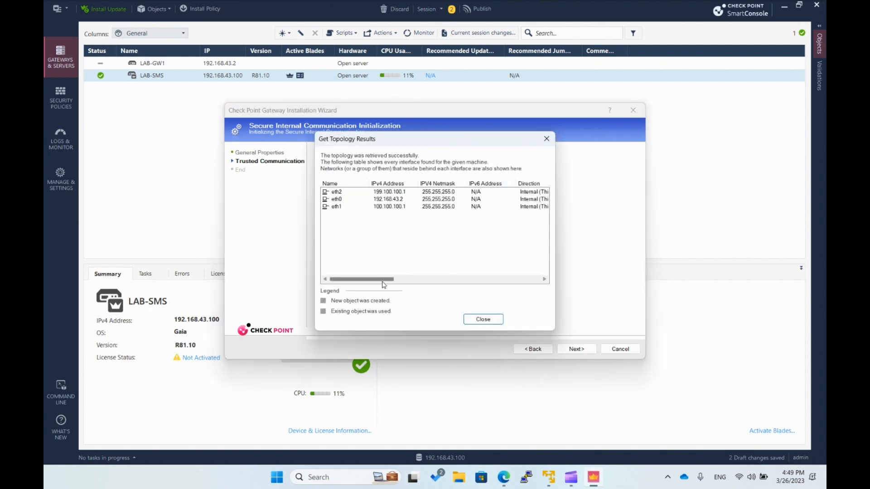
{"action": "left_click", "coordinate": [481, 319]}
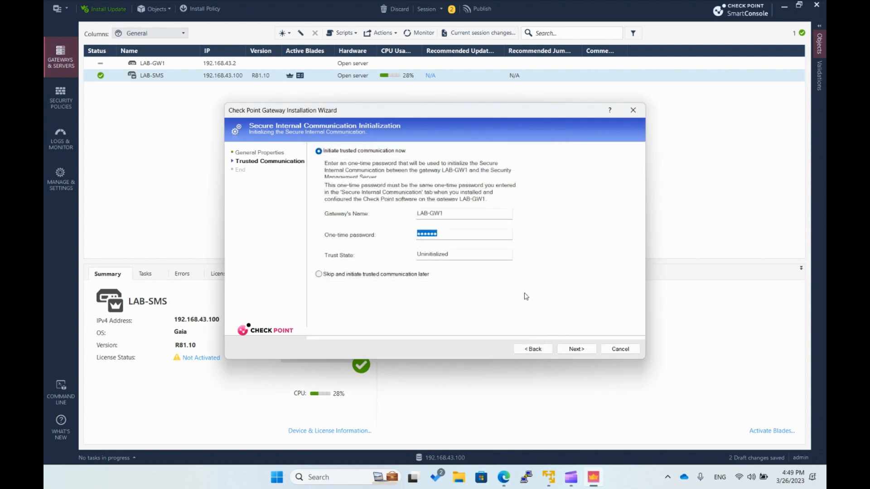
{"action": "key", "text": "Return"}
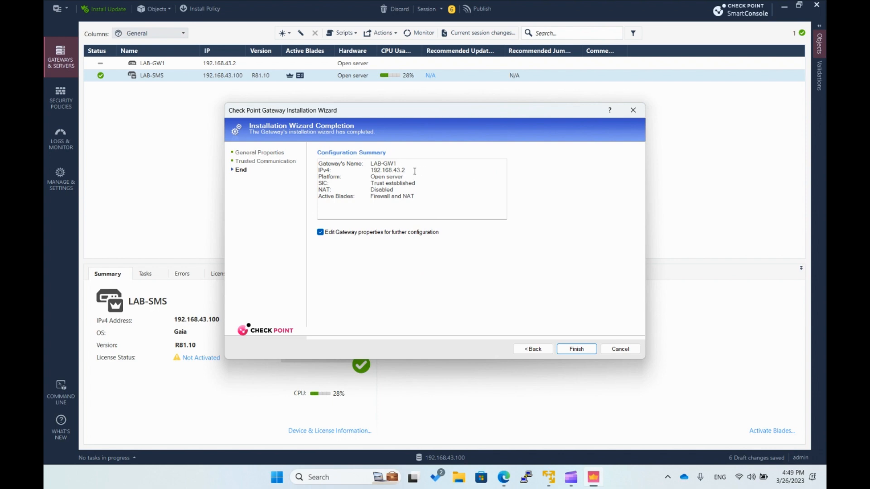
- Turn off editing the gateway properties for further configuration and finish the LAB-GW1 wizard
{"action": "left_click", "coordinate": [321, 234]}
{"action": "left_click", "coordinate": [584, 353]}
{"action": "left_click", "coordinate": [575, 348]}
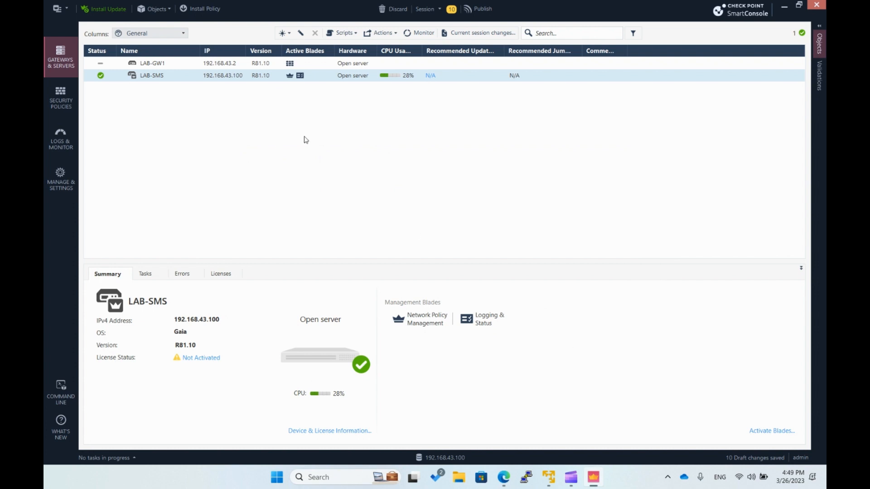
- Start a second gateway with the wizard, named LAB-GW2, on the Open server platform with static IPv4 address 192.168.43.3
{"action": "left_click", "coordinate": [282, 34]}
{"action": "left_click", "coordinate": [302, 46]}
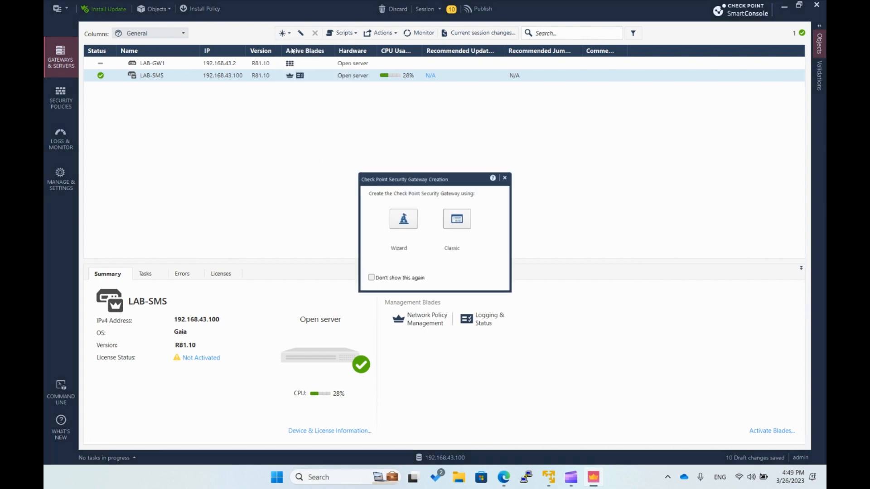
{"action": "left_click", "coordinate": [402, 219]}
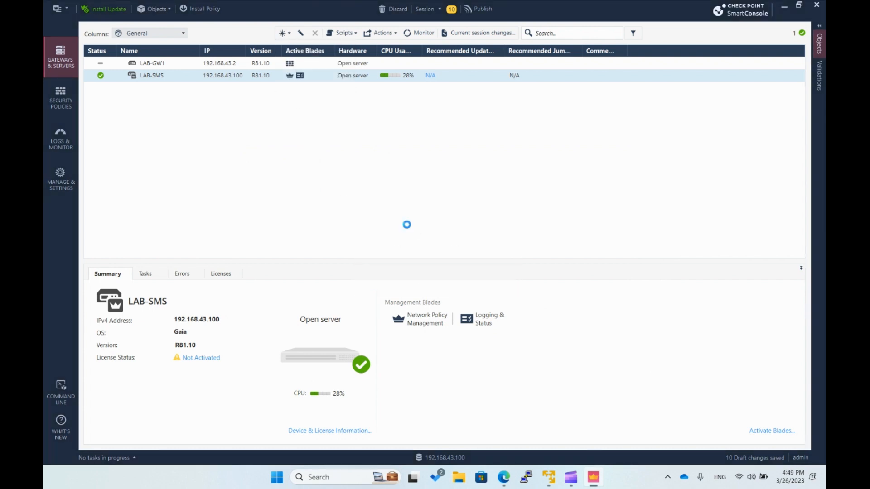
{"action": "type", "text": "LAB-GW2"}
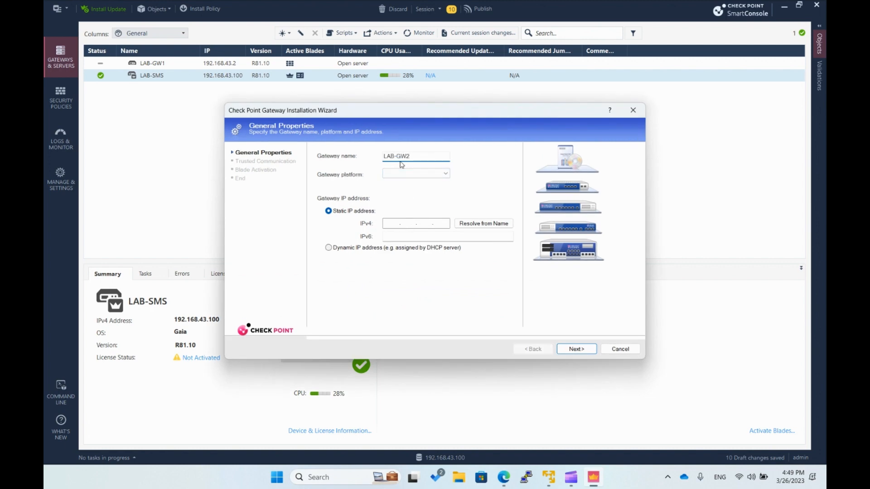
{"action": "left_click", "coordinate": [445, 174]}
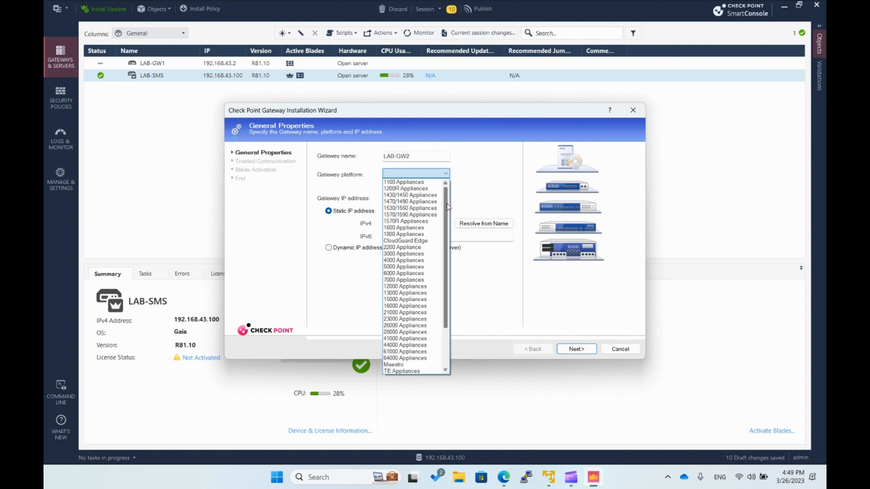
{"action": "scroll", "coordinate": [448, 206], "scroll_direction": "down", "scroll_amount": 3}
{"action": "left_click", "coordinate": [405, 356]}
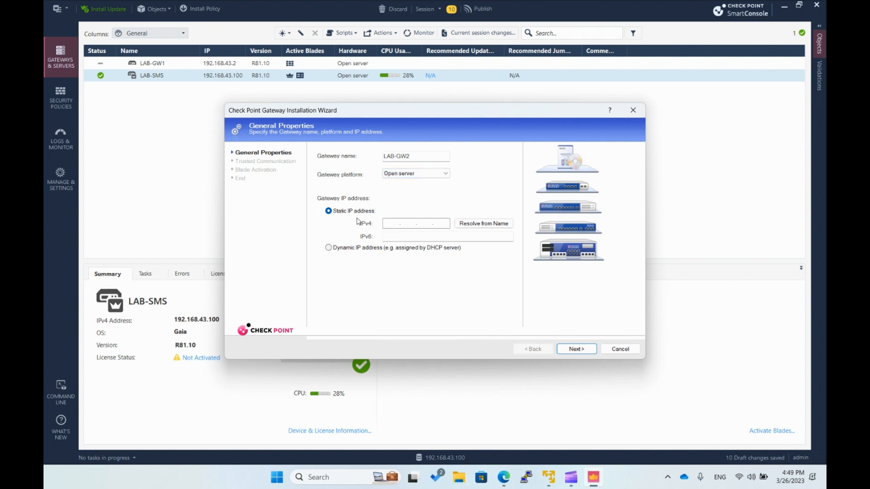
{"action": "left_click", "coordinate": [392, 224]}
{"action": "type", "text": "192.168.43"}
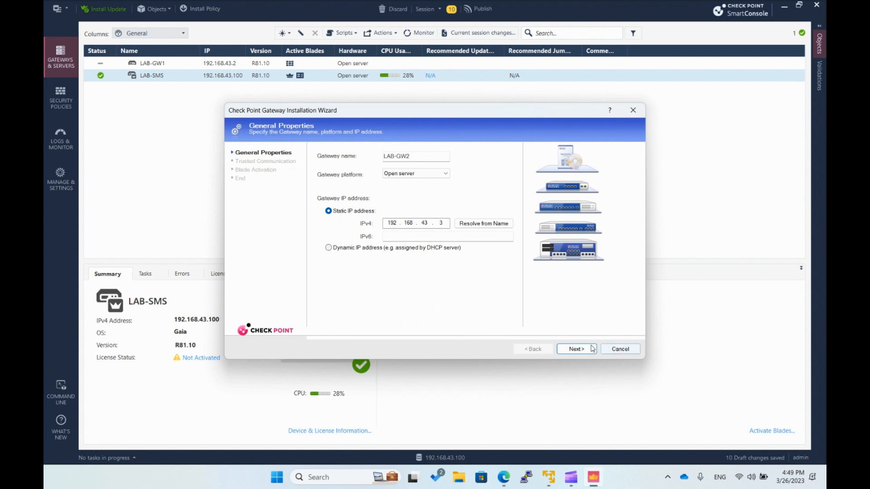
{"action": "left_click", "coordinate": [576, 348]}
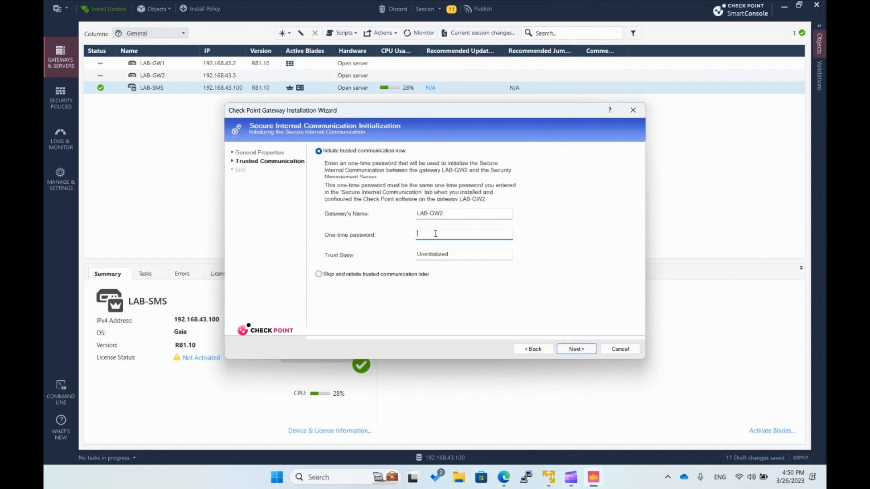
- Establish trust with LAB-GW2 using its one-time password, accept the retrieved topology, and complete the wizard without editing the gateway properties
{"action": "type", "text": "12"}
{"action": "left_click", "coordinate": [576, 349]}
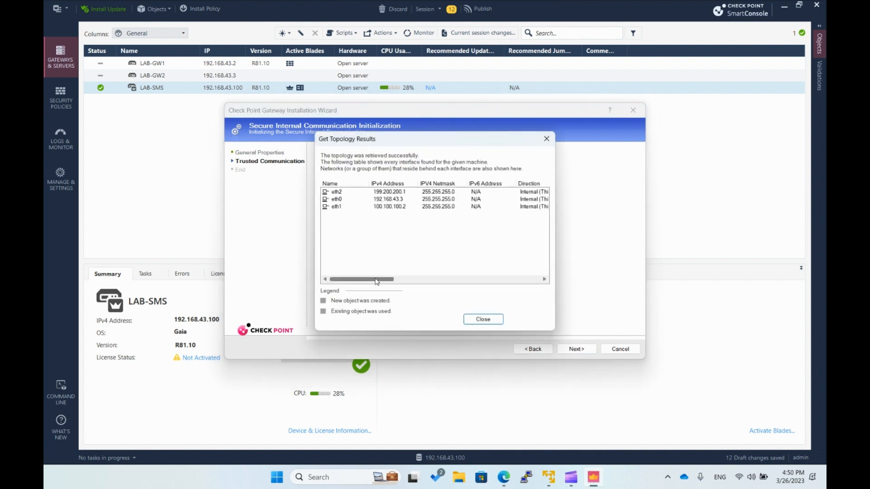
{"action": "left_click_drag", "start_coordinate": [375, 282], "coordinate": [350, 279]}
{"action": "left_click", "coordinate": [483, 319]}
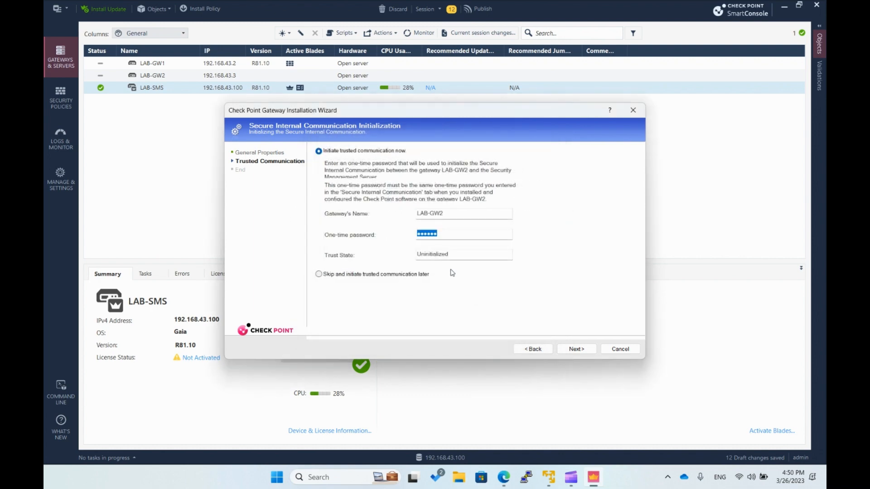
{"action": "left_click", "coordinate": [575, 349]}
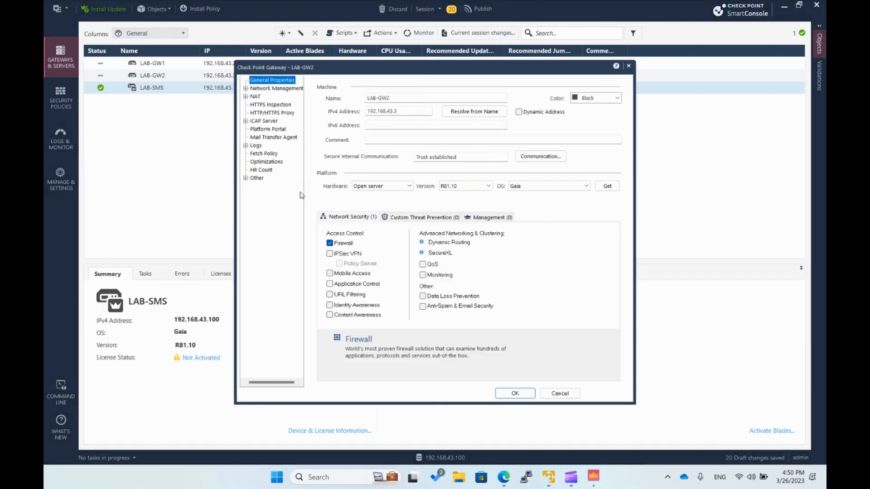
{"action": "left_click", "coordinate": [560, 393]}
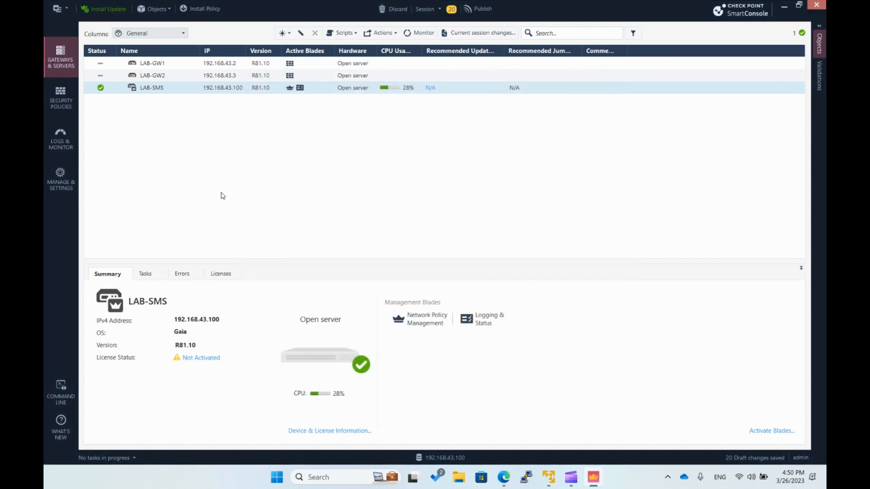
{"action": "left_click", "coordinate": [227, 63]}
{"action": "left_click", "coordinate": [230, 76]}
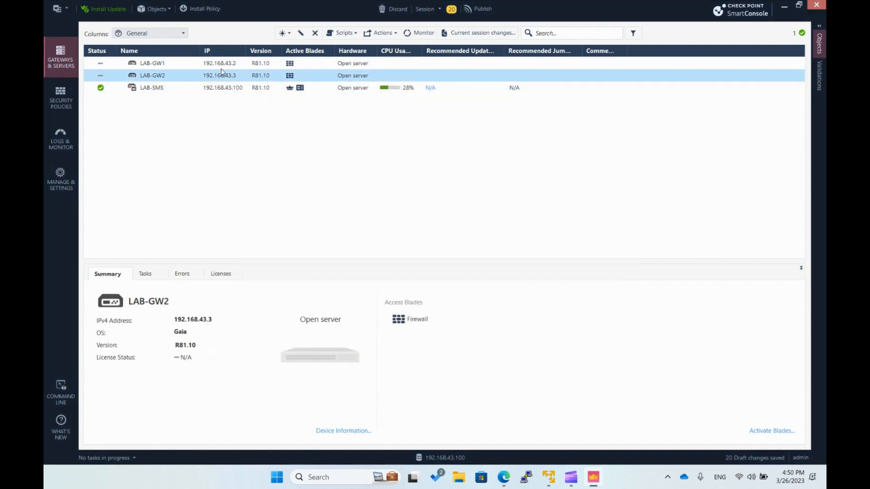
{"action": "left_click", "coordinate": [224, 67]}
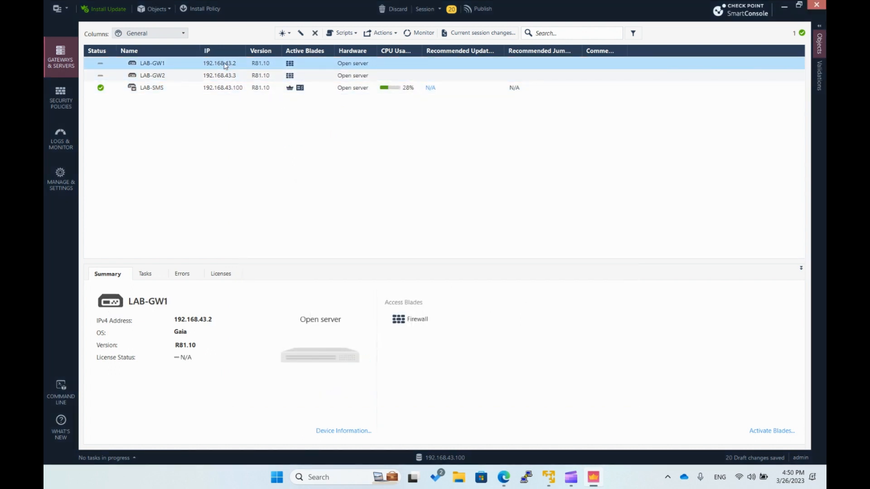
{"action": "right_click", "coordinate": [225, 66]}
{"action": "left_click", "coordinate": [256, 124]}
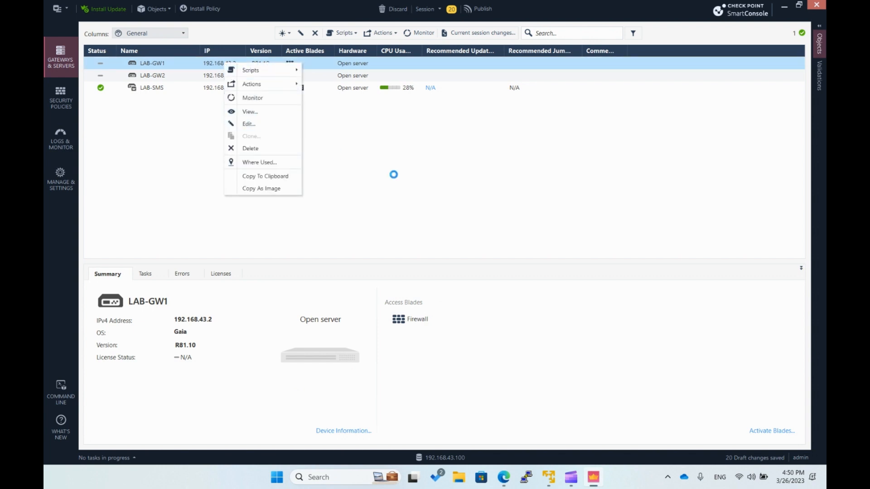
{"action": "left_click", "coordinate": [330, 253]}
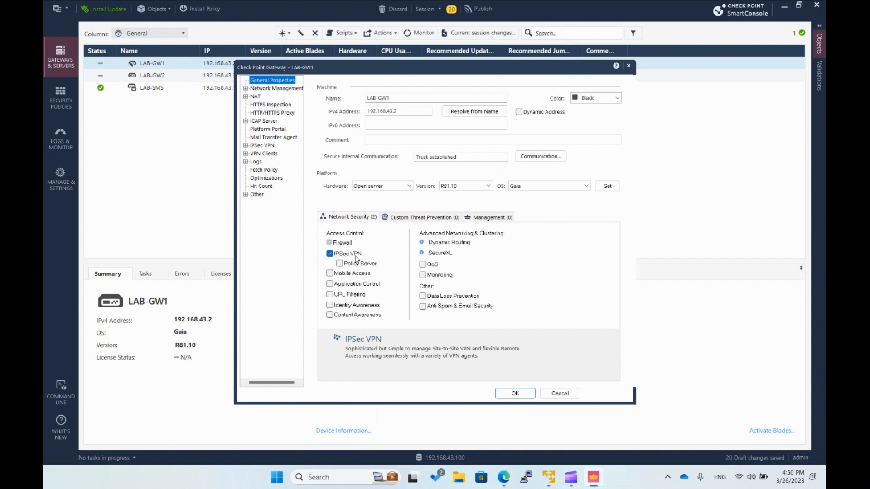
{"action": "left_click", "coordinate": [513, 395]}
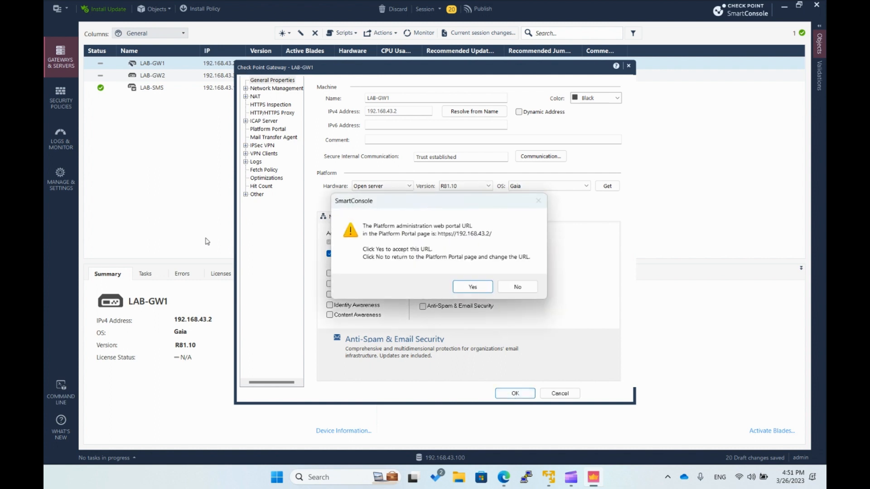
{"action": "left_click", "coordinate": [469, 288]}
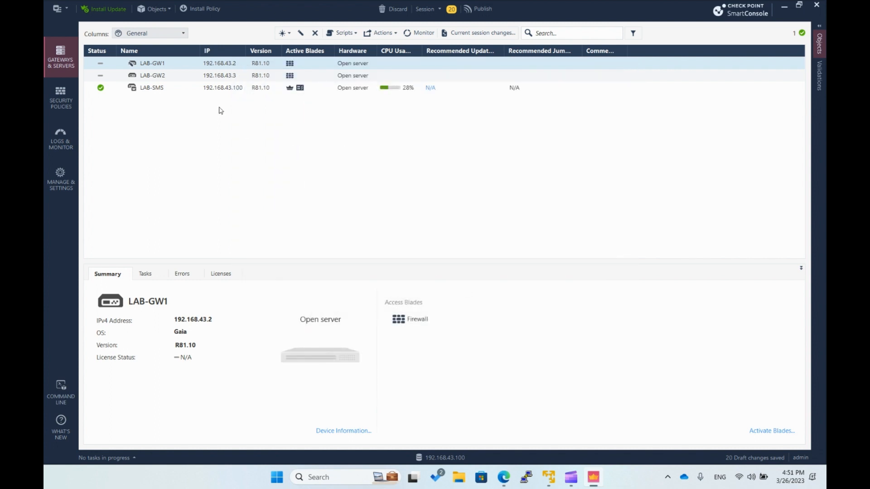
{"action": "left_click", "coordinate": [154, 76]}
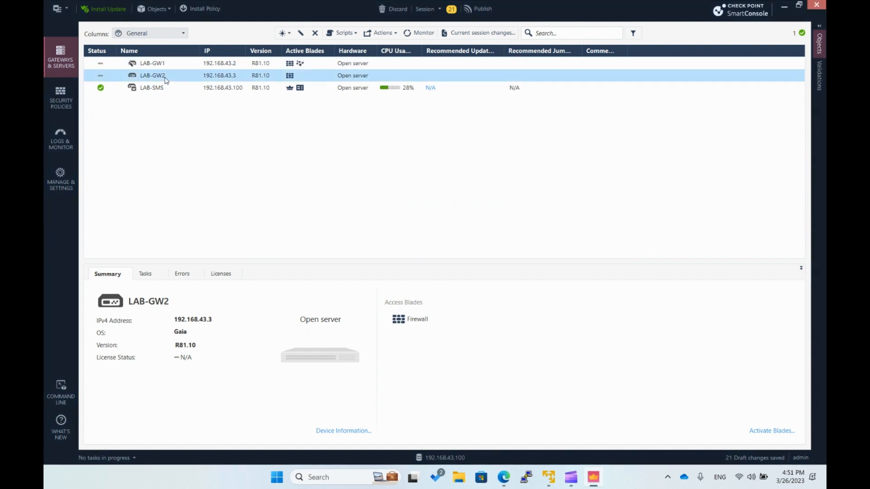
{"action": "left_click", "coordinate": [300, 32]}
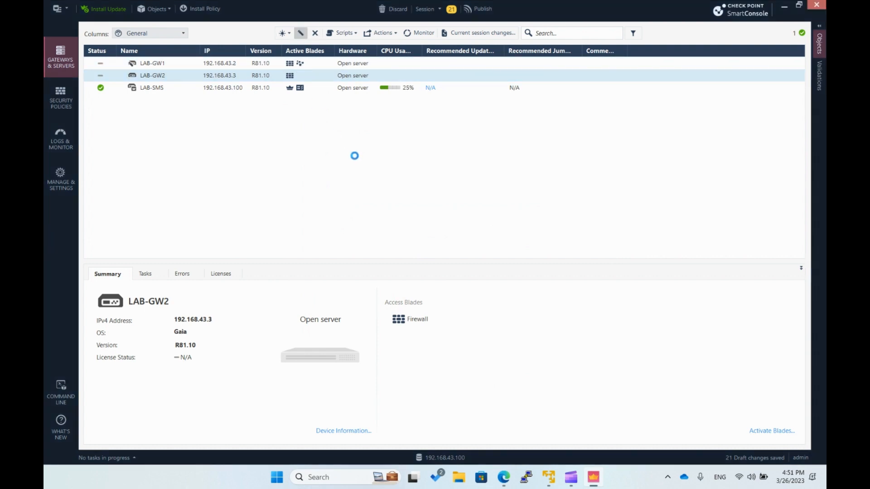
{"action": "left_click", "coordinate": [329, 254]}
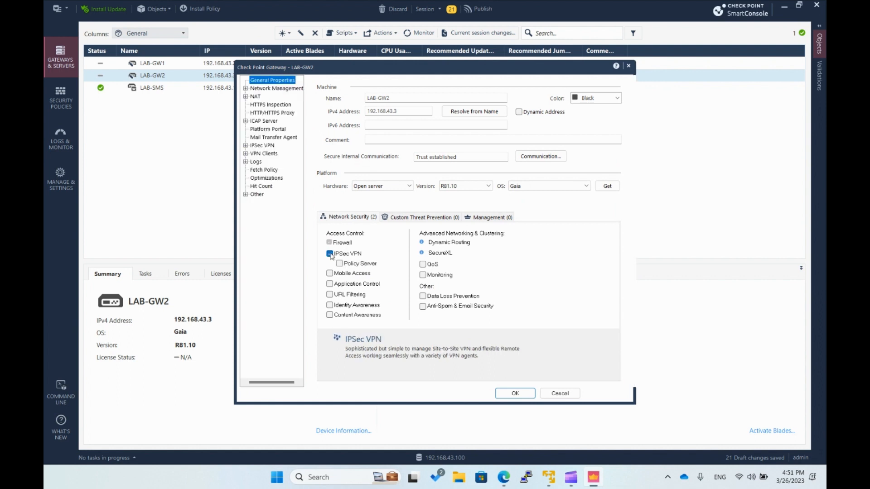
{"action": "left_click", "coordinate": [515, 395]}
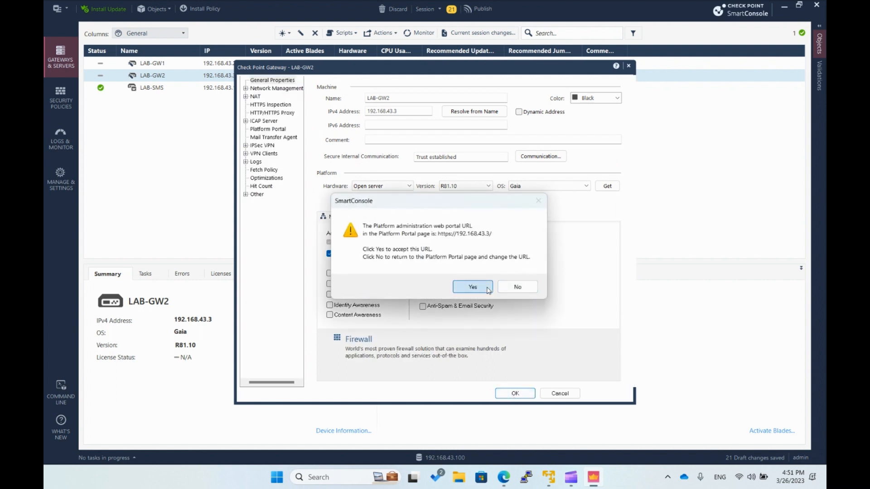
{"action": "left_click", "coordinate": [472, 287]}
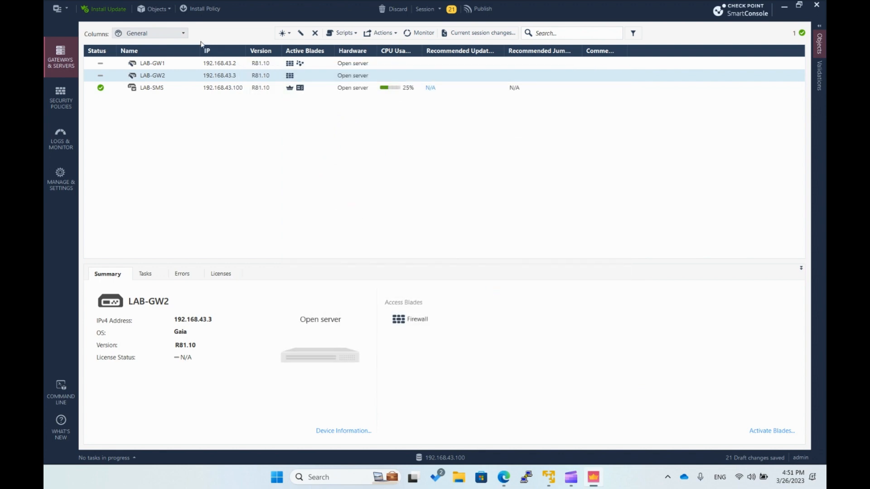
- In the Standard access control policy, set the Cleanup rule's action to Accept and its tracking to Log
{"action": "left_click", "coordinate": [55, 97]}
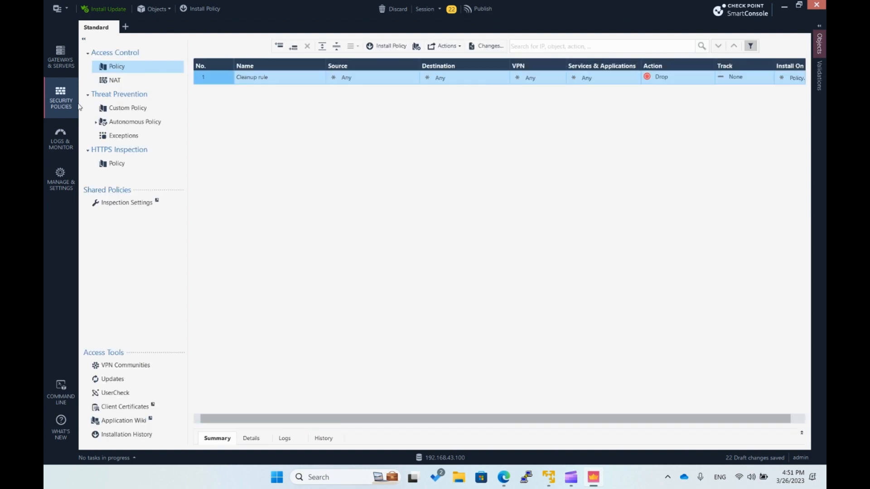
{"action": "left_click_drag", "start_coordinate": [304, 417], "coordinate": [441, 419]}
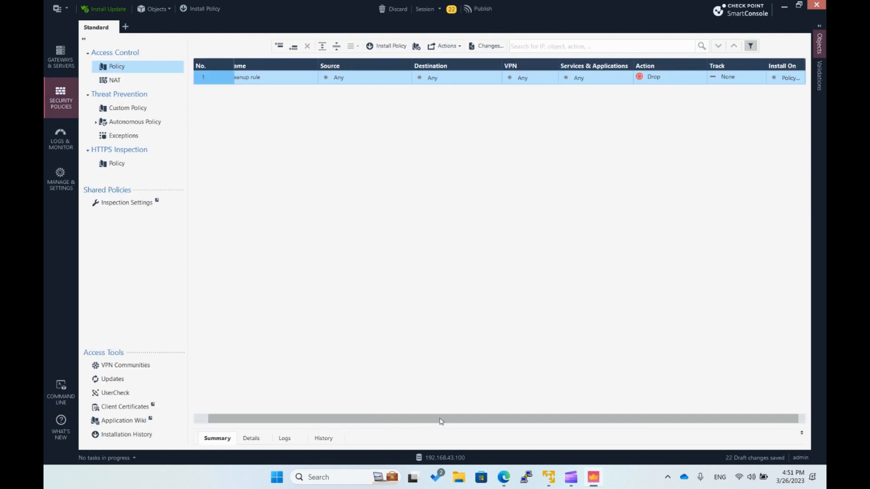
{"action": "left_click", "coordinate": [653, 78]}
{"action": "left_click", "coordinate": [665, 86]}
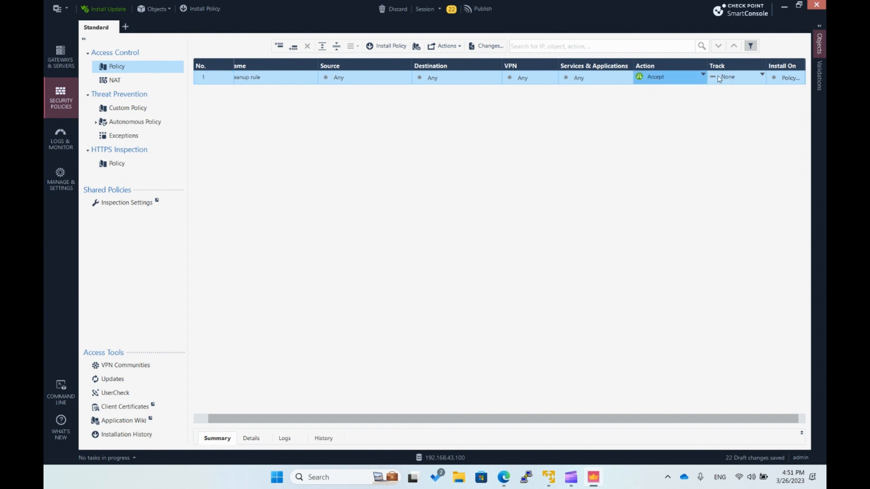
{"action": "left_click", "coordinate": [721, 79]}
{"action": "left_click", "coordinate": [726, 95]}
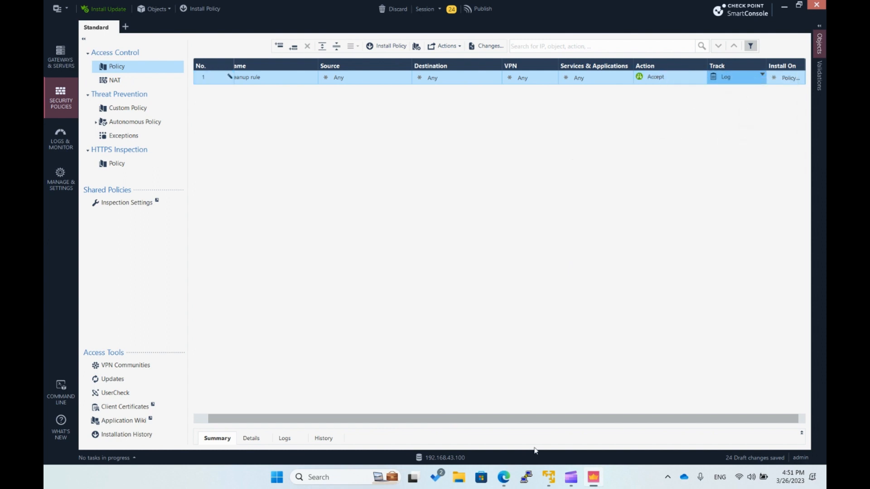
{"action": "left_click_drag", "start_coordinate": [484, 418], "coordinate": [471, 419]}
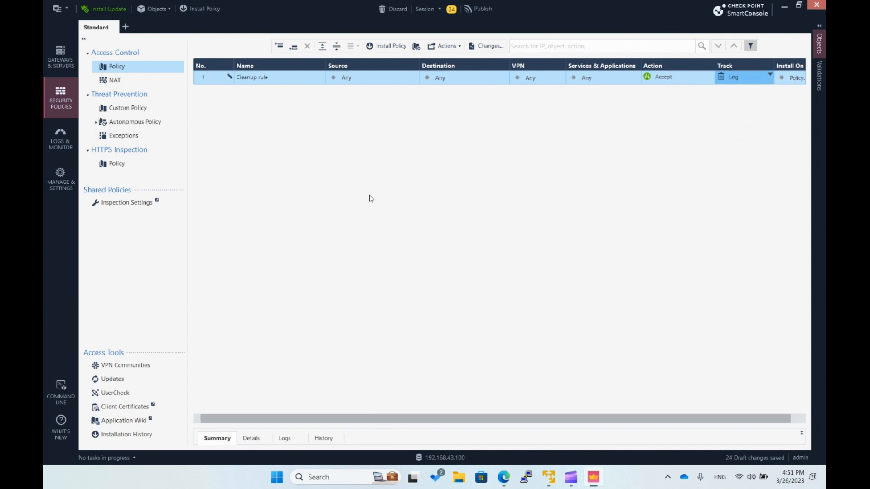
- Publish the session changes and install the Standard Access Control policy on LAB-GW1 and LAB-GW2
{"action": "left_click", "coordinate": [483, 11]}
{"action": "left_click", "coordinate": [479, 306]}
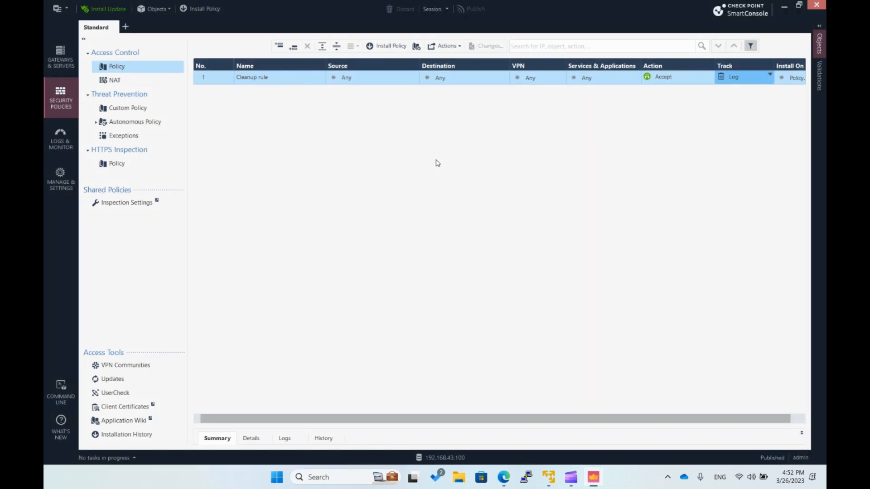
{"action": "left_click", "coordinate": [194, 11]}
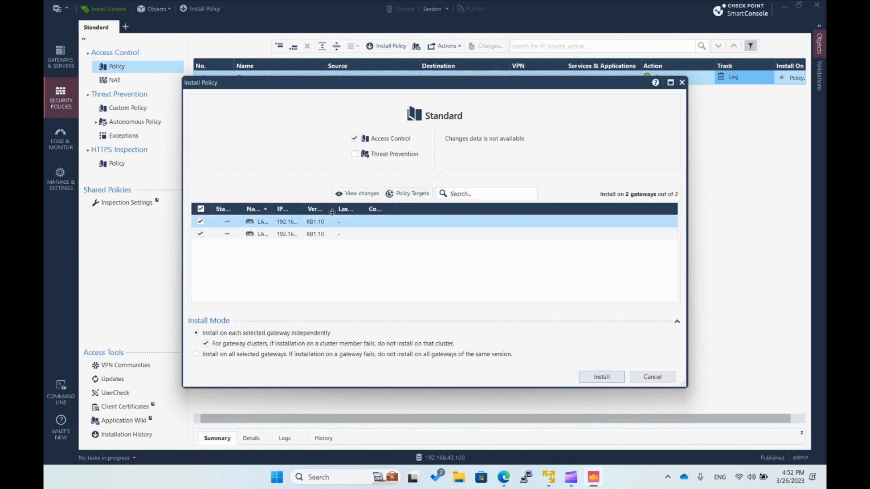
{"action": "left_click_drag", "start_coordinate": [303, 211], "coordinate": [395, 214]}
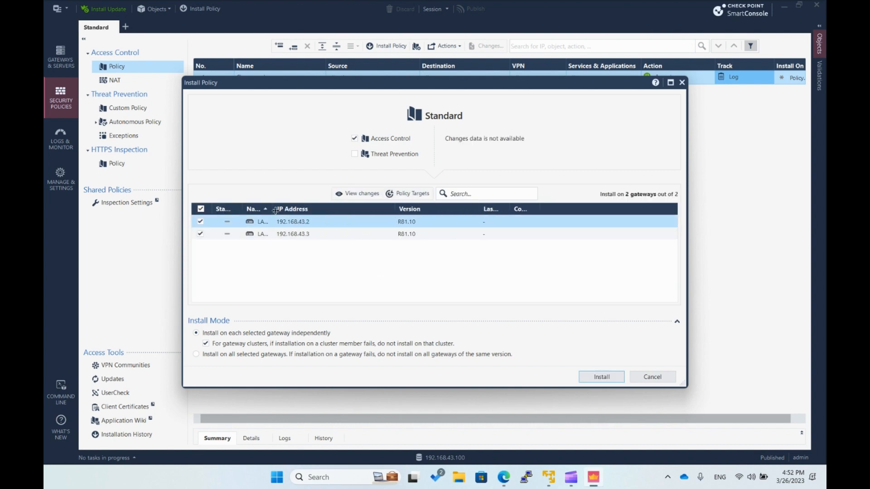
{"action": "left_click_drag", "start_coordinate": [275, 210], "coordinate": [345, 212]}
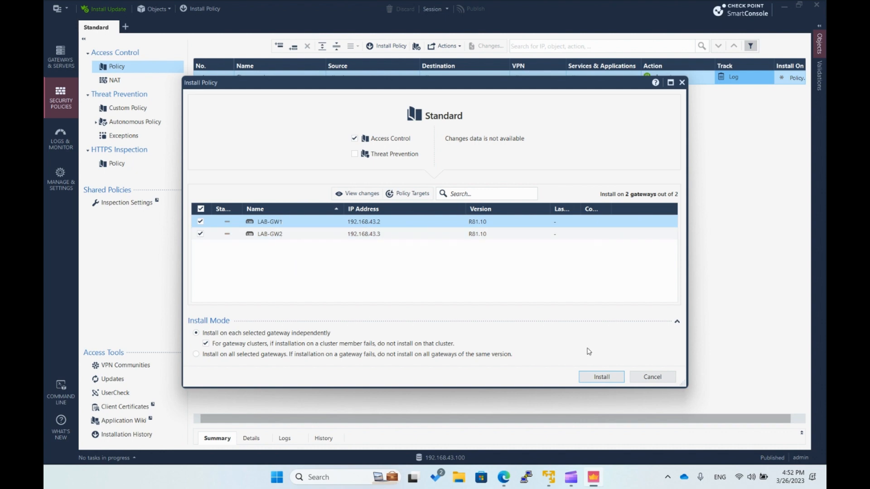
{"action": "left_click", "coordinate": [611, 377]}
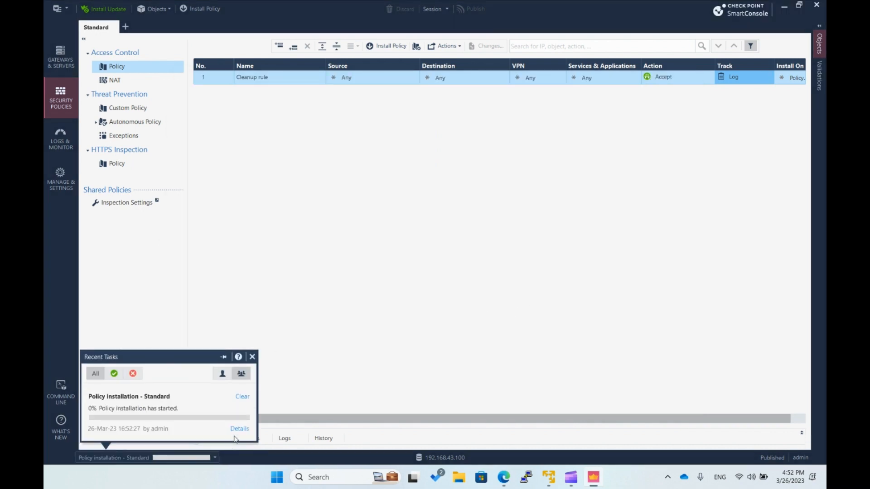
- Examine the policy installation task details, including the full status message for LAB-GW2, and close them
{"action": "left_click", "coordinate": [215, 457]}
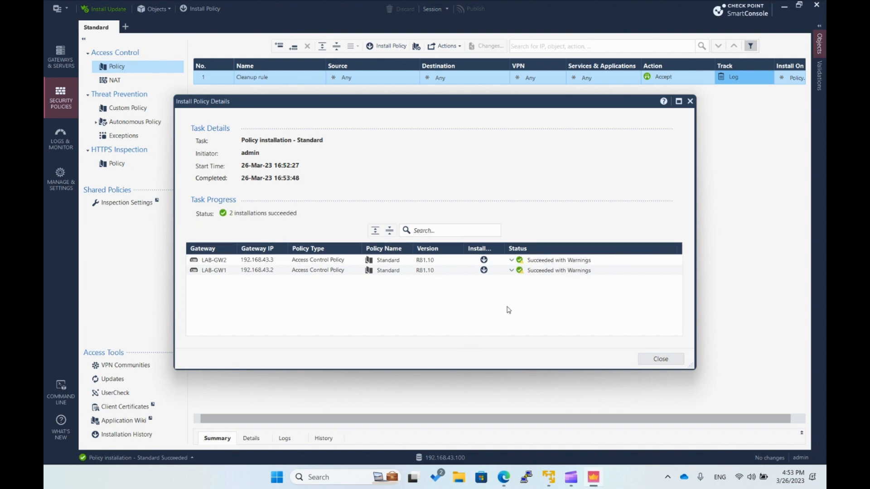
{"action": "left_click", "coordinate": [511, 260]}
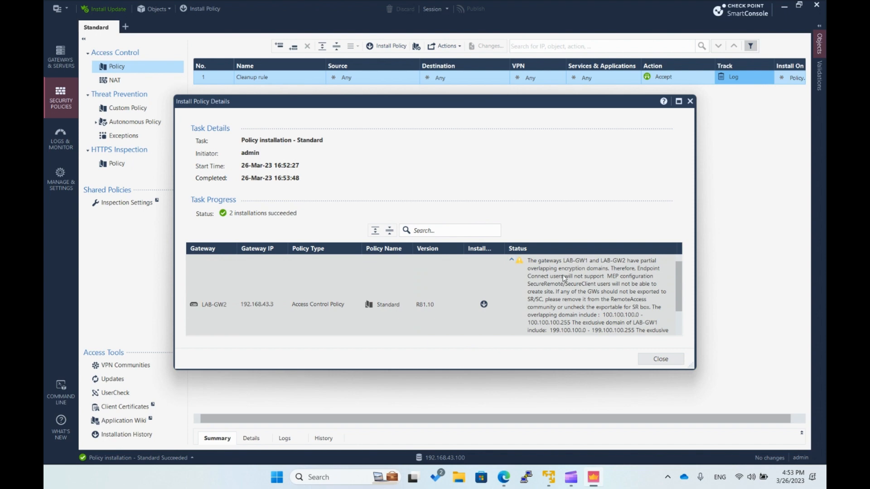
{"action": "scroll", "coordinate": [567, 281], "scroll_direction": "down", "scroll_amount": 1}
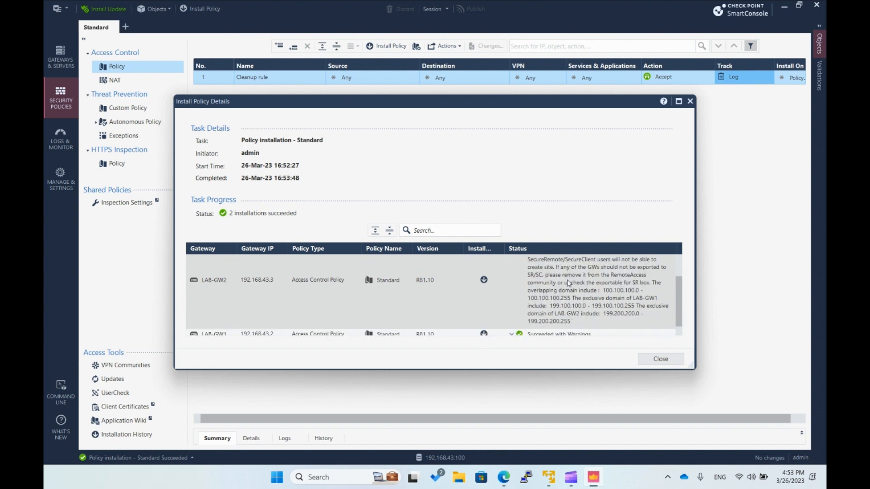
{"action": "scroll", "coordinate": [568, 283], "scroll_direction": "up", "scroll_amount": 1}
{"action": "left_click", "coordinate": [511, 260]}
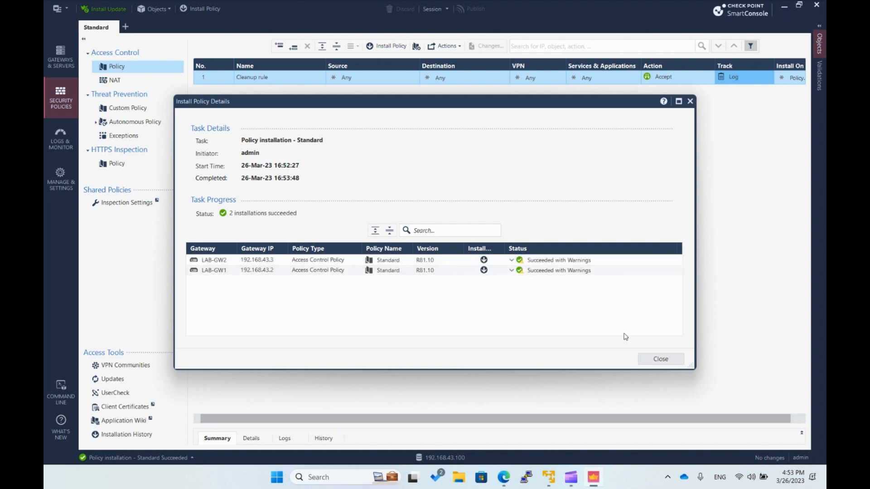
{"action": "left_click", "coordinate": [661, 359]}
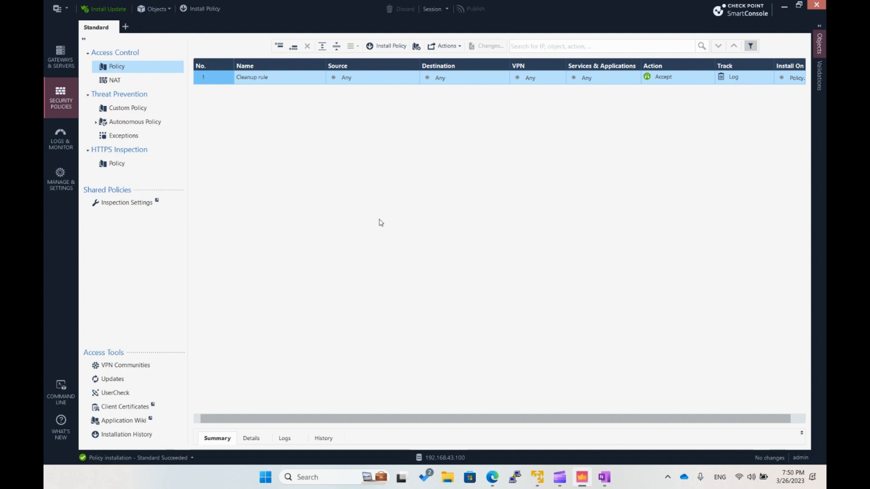
- Override the topology of LAB-GW1's eth1 interface so that it leads to Internet (External)
{"action": "left_click", "coordinate": [69, 64]}
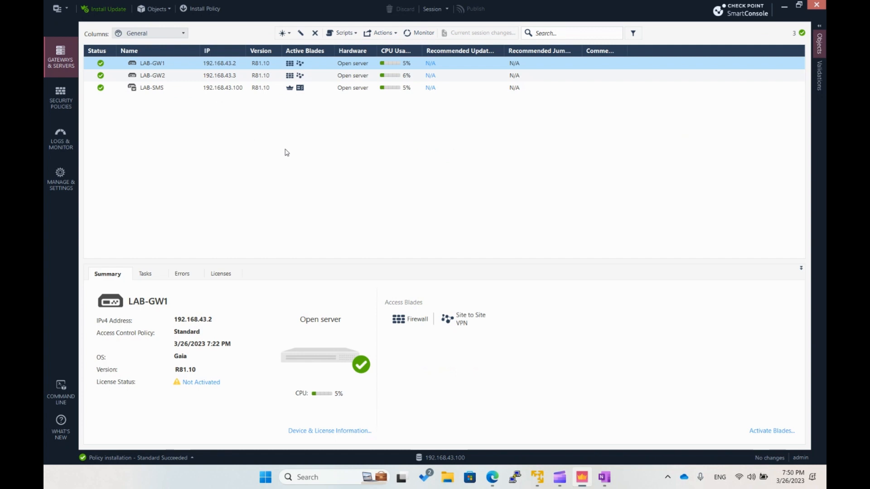
{"action": "double_click", "coordinate": [149, 62]}
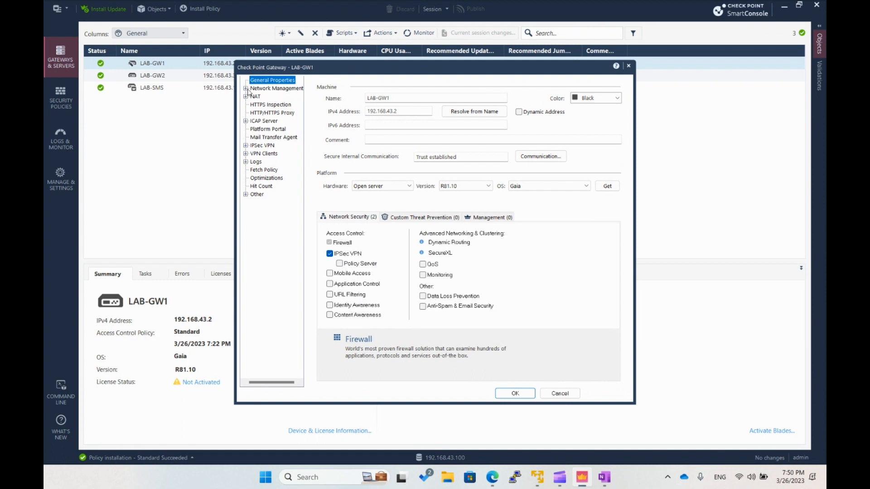
{"action": "left_click", "coordinate": [247, 89]}
{"action": "left_click", "coordinate": [262, 89]}
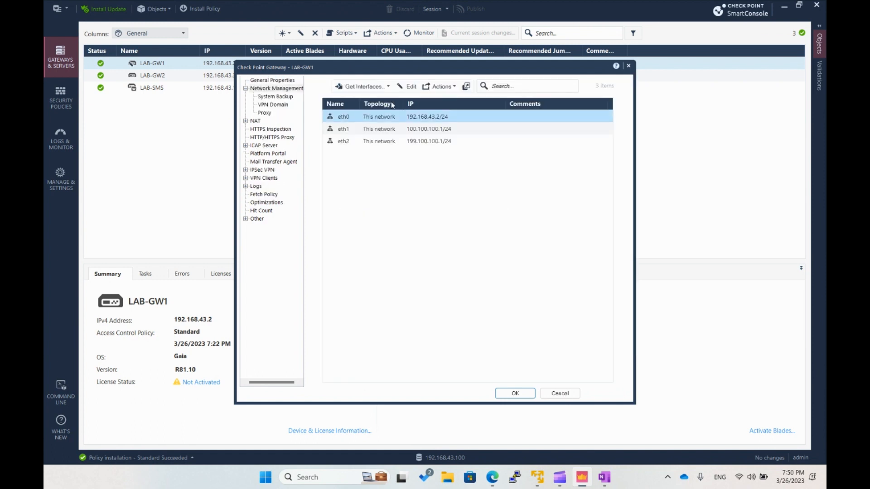
{"action": "left_click", "coordinate": [373, 133]}
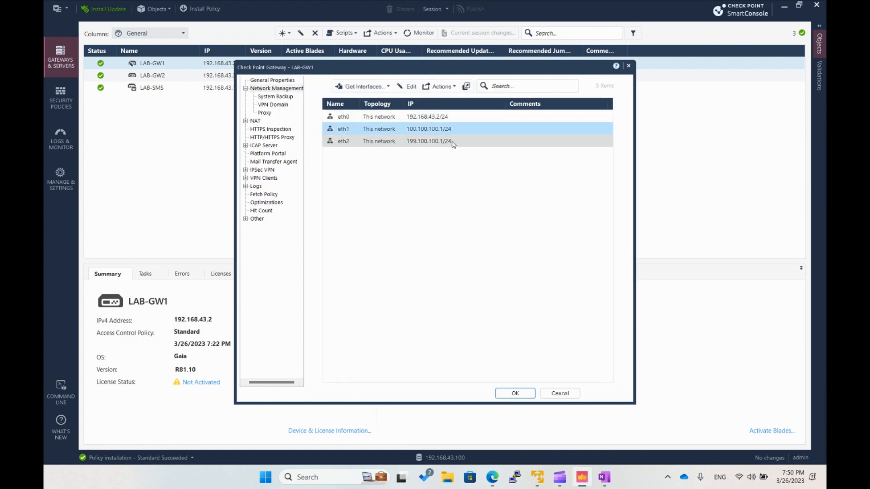
{"action": "right_click", "coordinate": [394, 131]}
{"action": "left_click", "coordinate": [410, 134]}
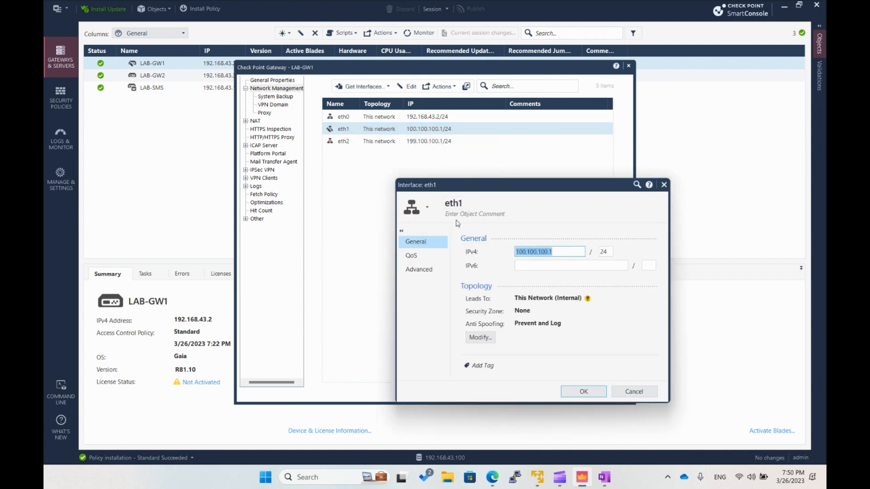
{"action": "left_click", "coordinate": [479, 338]}
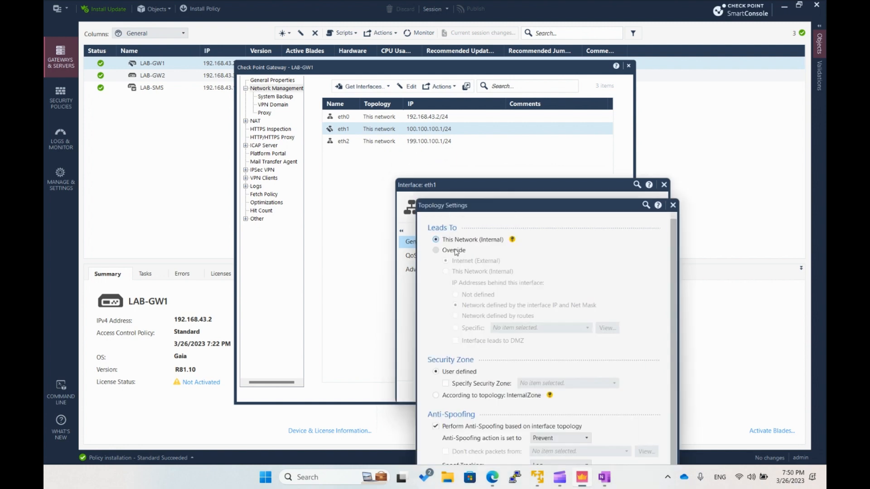
{"action": "left_click", "coordinate": [452, 252]}
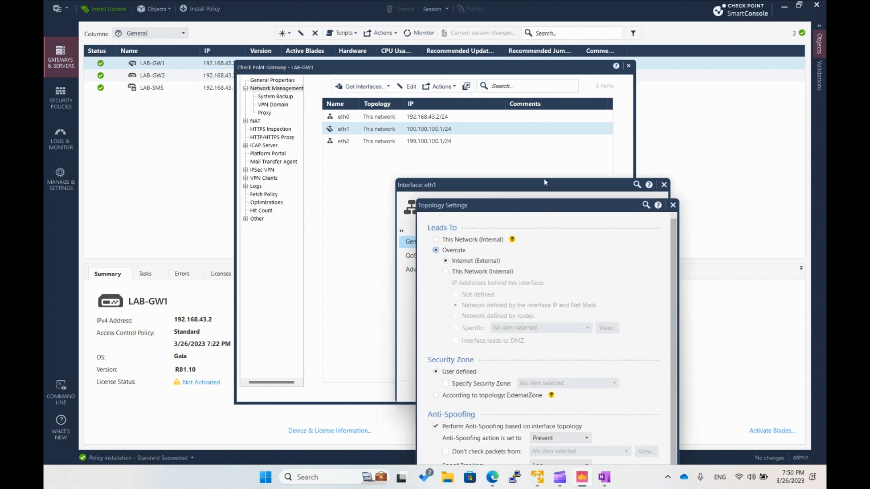
{"action": "left_click_drag", "start_coordinate": [541, 211], "coordinate": [457, 106]}
{"action": "left_click", "coordinate": [511, 394]}
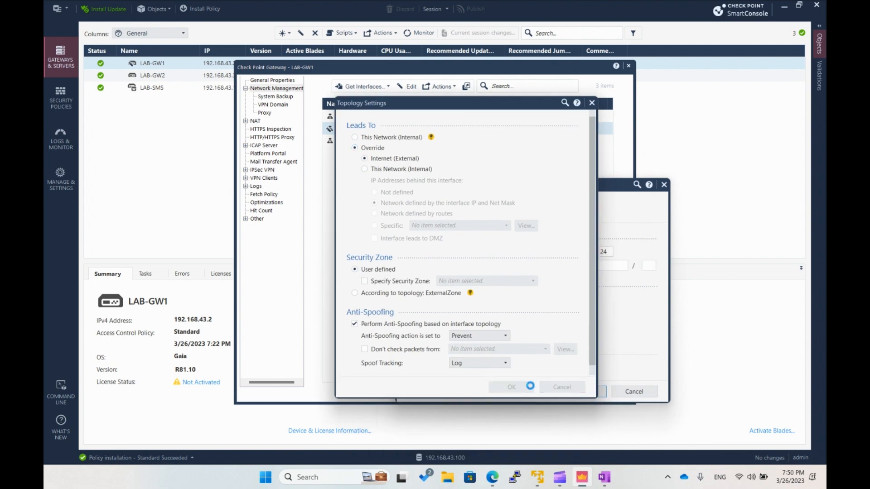
{"action": "left_click", "coordinate": [582, 392]}
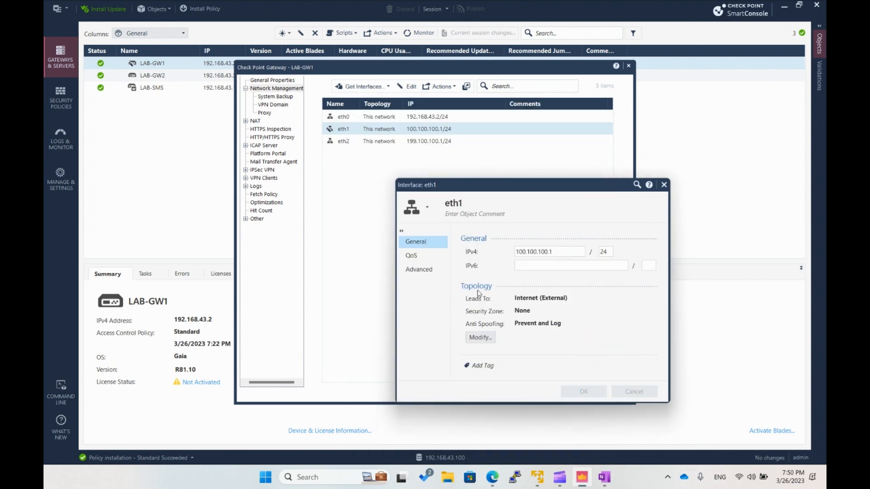
- Set LAB-GW1's VPN domain to user defined, using the LAB-GW1-enc network object
{"action": "left_click", "coordinate": [272, 104]}
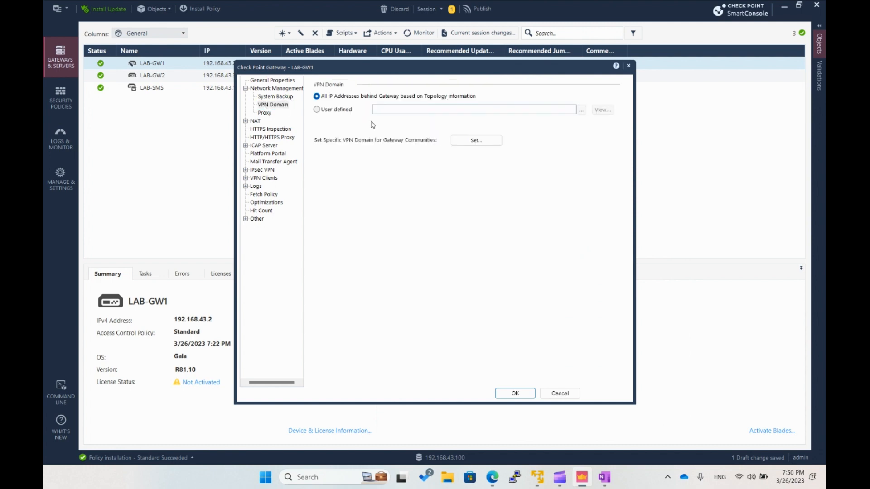
{"action": "left_click", "coordinate": [317, 110]}
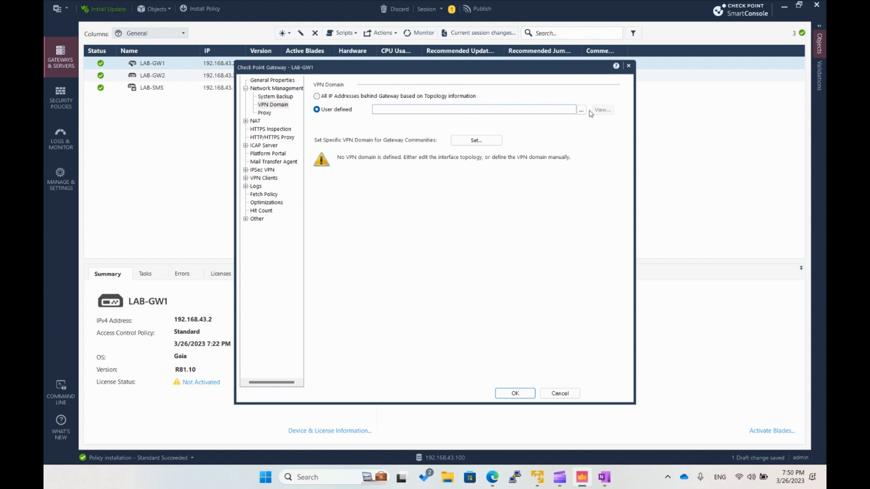
{"action": "left_click", "coordinate": [581, 110]}
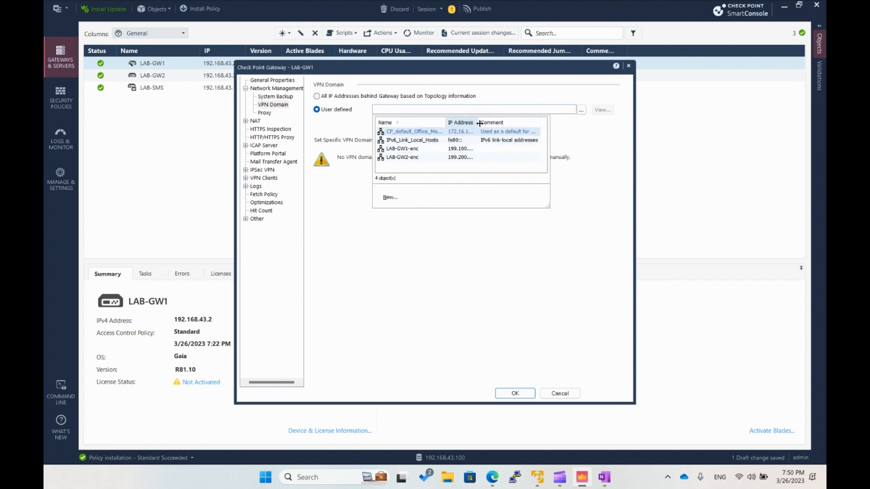
{"action": "left_click_drag", "start_coordinate": [478, 123], "coordinate": [522, 123]}
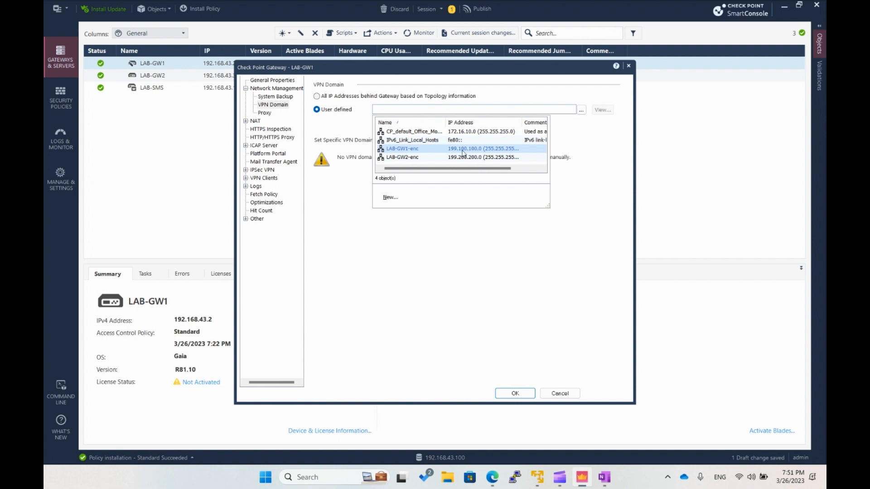
{"action": "left_click", "coordinate": [450, 150]}
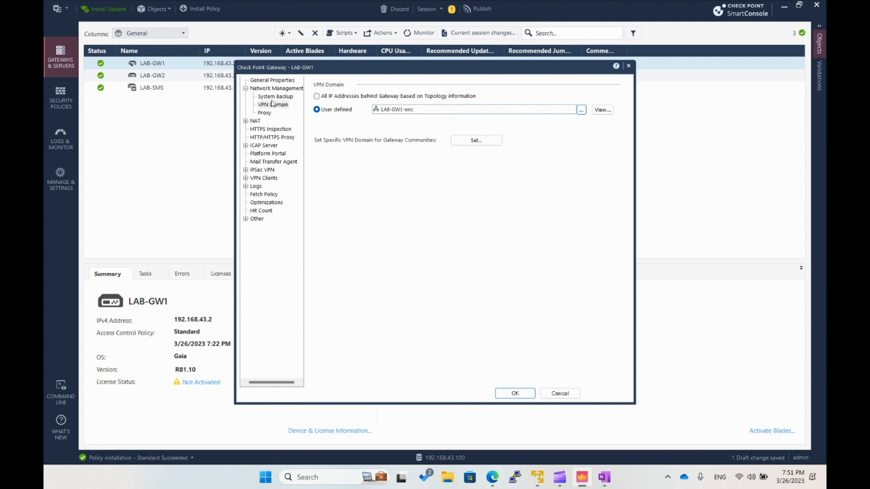
- Set LAB-GW1's IPSec VPN link selection to always use the topology table address 100.100.100.1
{"action": "left_click", "coordinate": [245, 170]}
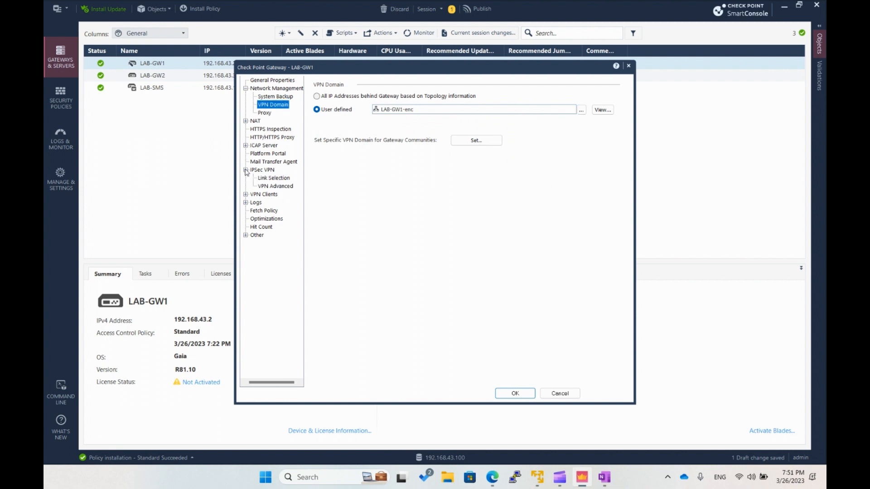
{"action": "left_click", "coordinate": [272, 178]}
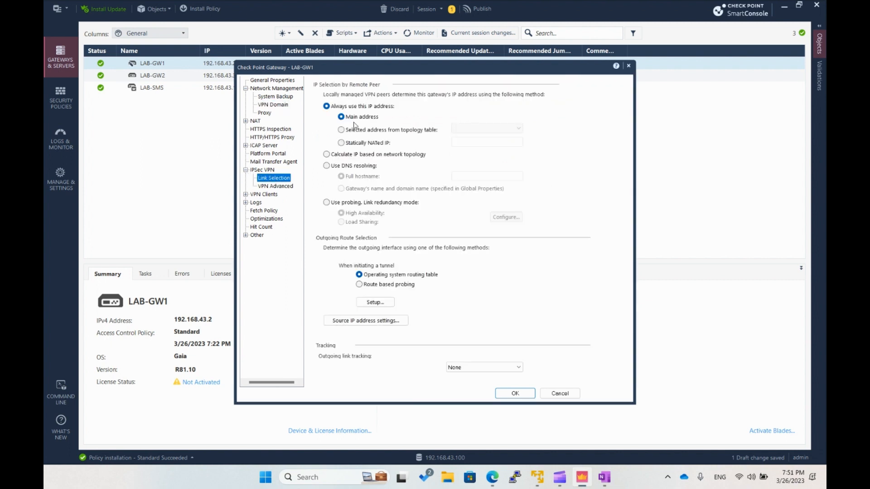
{"action": "left_click", "coordinate": [355, 133]}
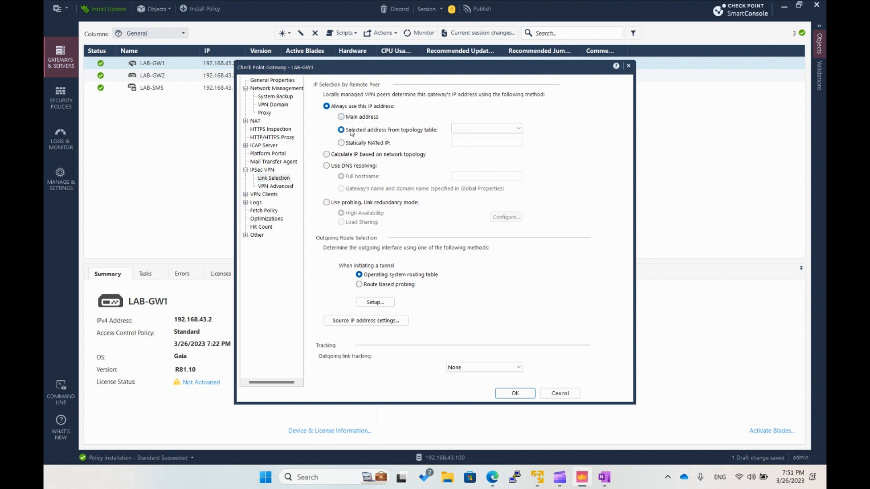
{"action": "left_click", "coordinate": [512, 129]}
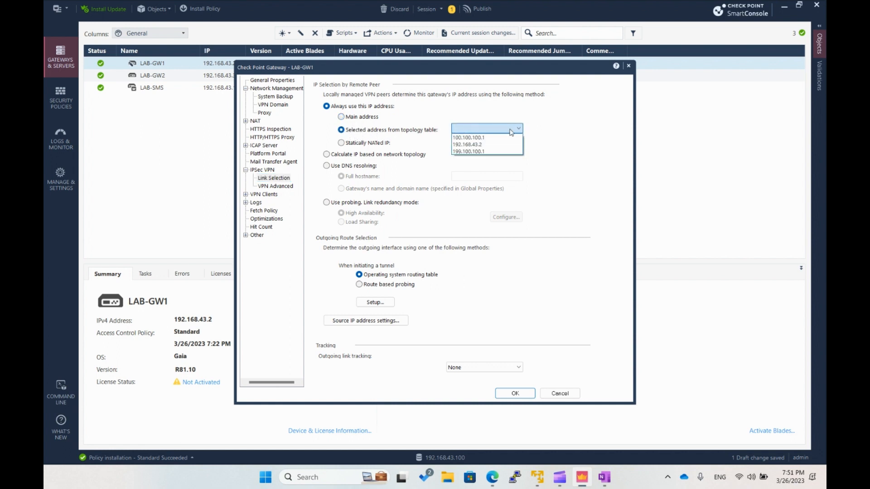
{"action": "left_click", "coordinate": [500, 138]}
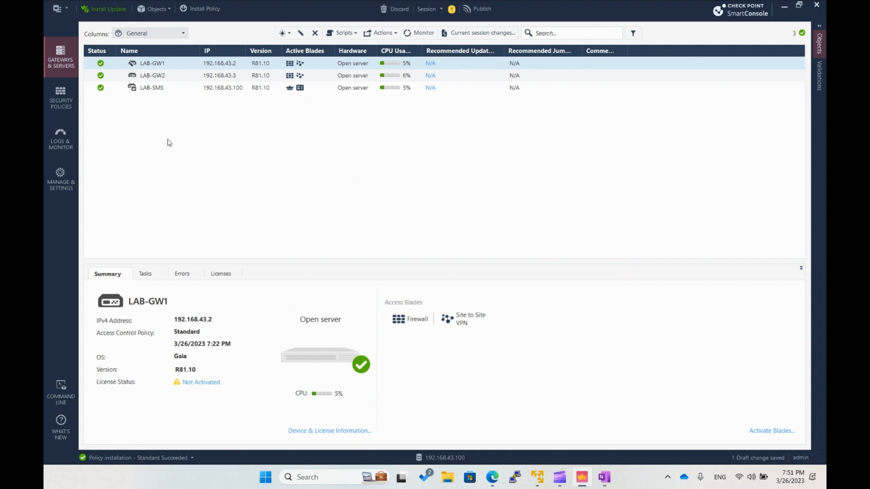
- Override the topology of LAB-GW2's eth1 interface so that it leads to Internet (External)
{"action": "double_click", "coordinate": [160, 76]}
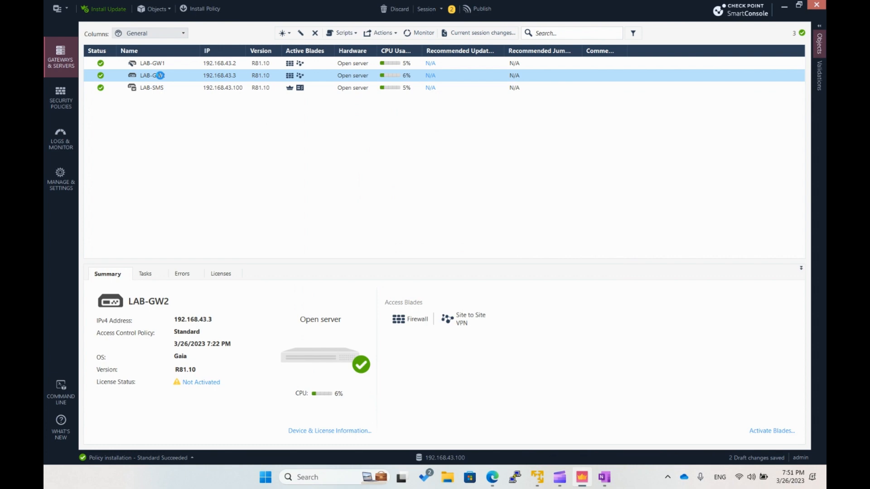
{"action": "left_click", "coordinate": [271, 89]}
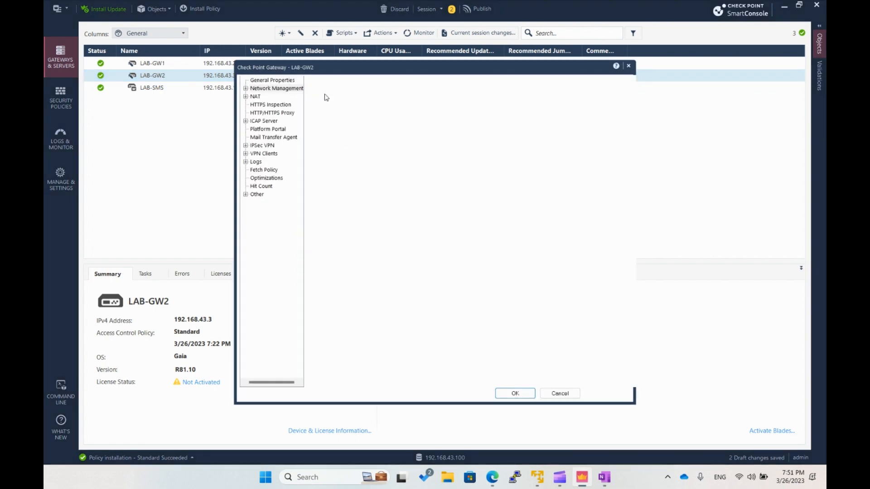
{"action": "left_click", "coordinate": [376, 130]}
{"action": "left_click", "coordinate": [404, 88]}
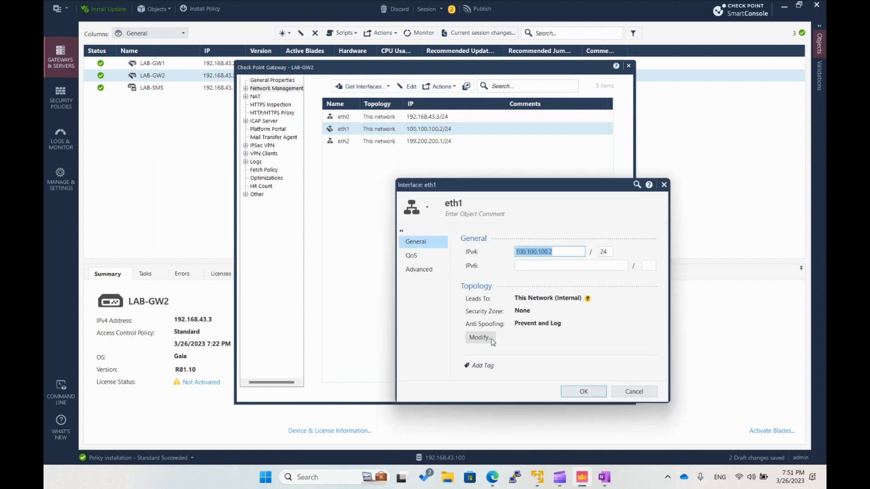
{"action": "left_click", "coordinate": [491, 341]}
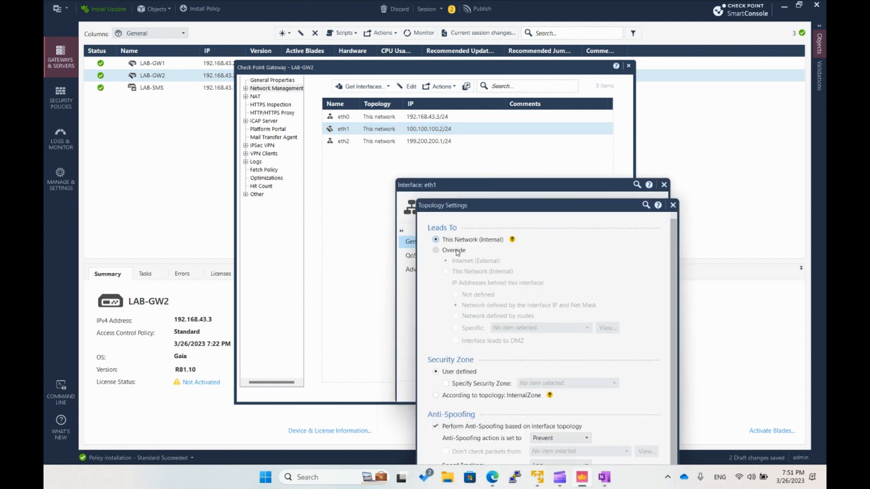
{"action": "left_click", "coordinate": [457, 252]}
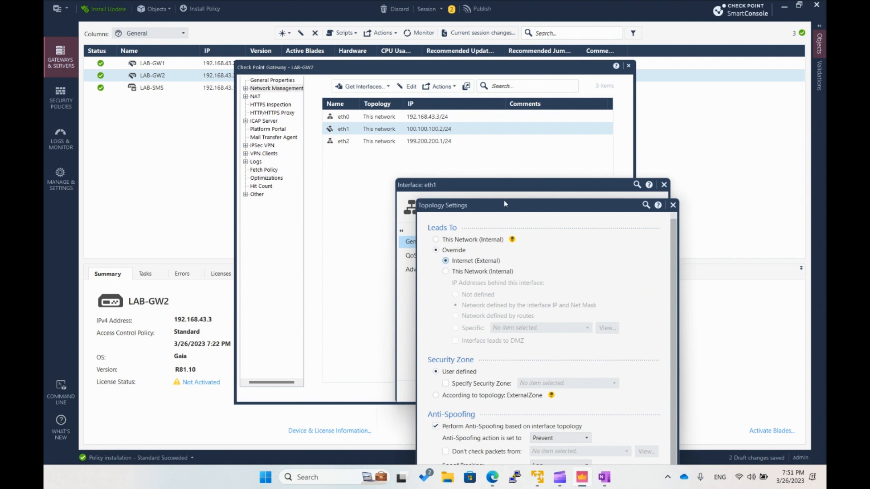
{"action": "left_click_drag", "start_coordinate": [503, 202], "coordinate": [445, 80]}
{"action": "left_click", "coordinate": [522, 366]}
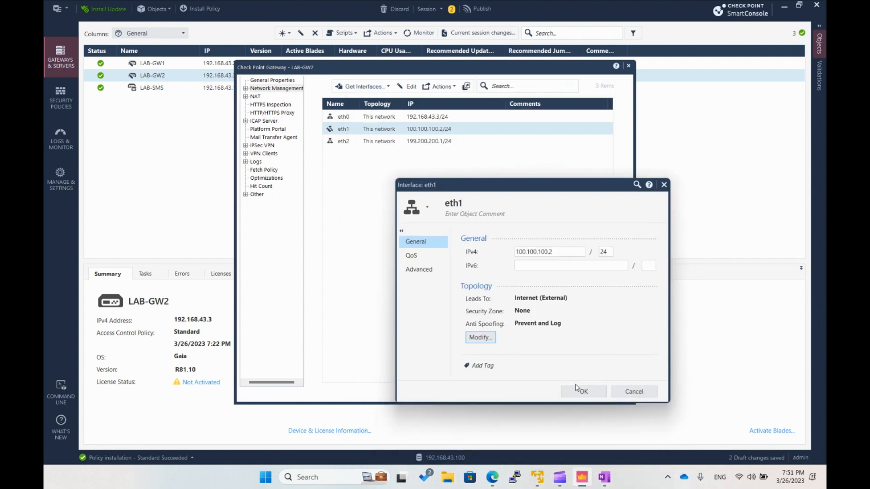
{"action": "left_click", "coordinate": [582, 391]}
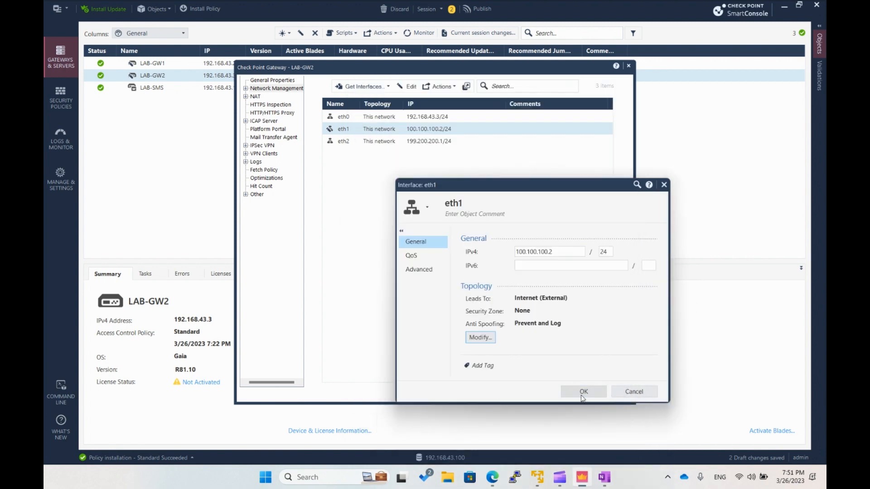
- Set LAB-GW2's VPN domain to user defined, using the LAB-GW2-enc network object
{"action": "left_click", "coordinate": [246, 89]}
{"action": "left_click", "coordinate": [276, 105]}
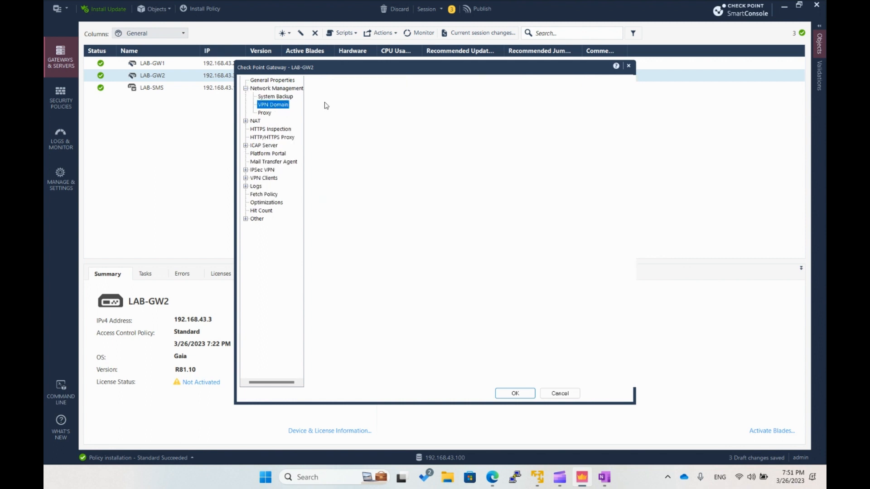
{"action": "left_click", "coordinate": [336, 112]}
{"action": "left_click", "coordinate": [581, 110]}
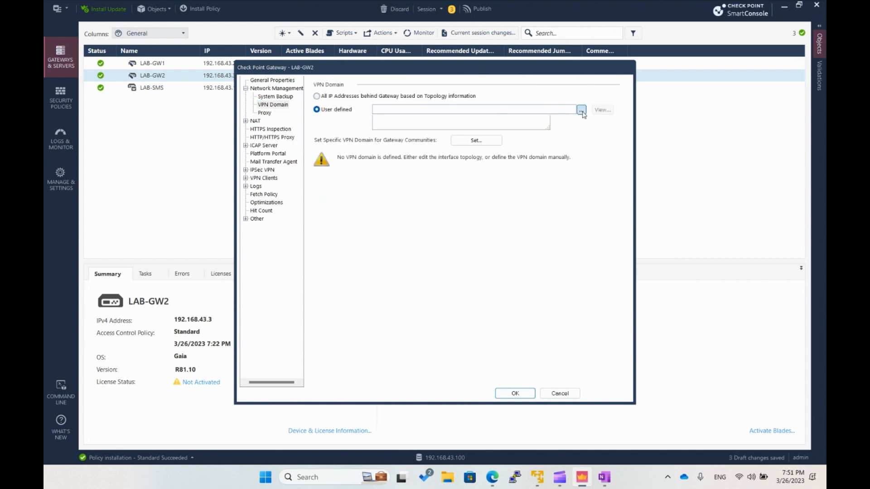
{"action": "left_click", "coordinate": [447, 157]}
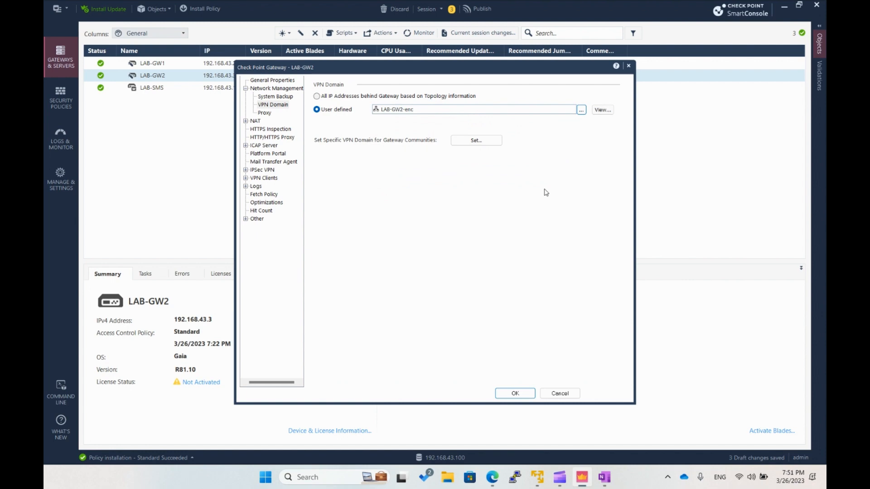
- Set LAB-GW2's IPSec VPN link selection to always use the topology table address 100.100.100.2 and save the gateway
{"action": "left_click", "coordinate": [245, 170]}
{"action": "left_click", "coordinate": [274, 178]}
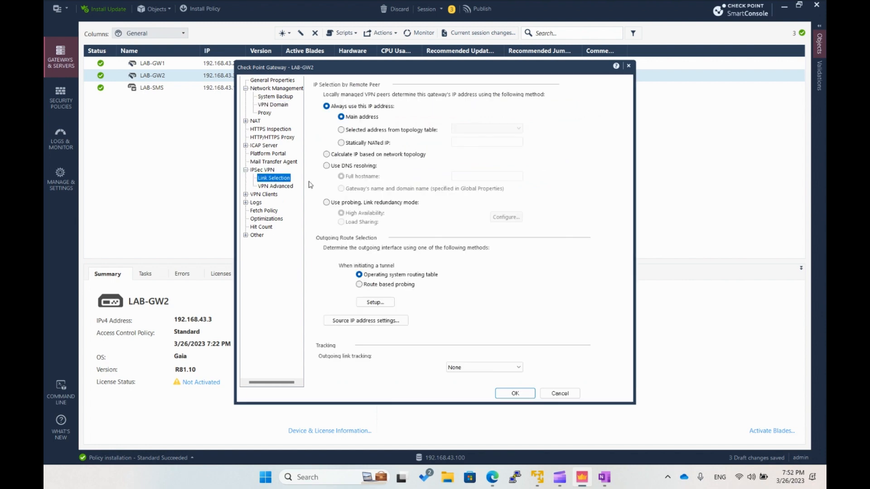
{"action": "left_click", "coordinate": [356, 131]}
{"action": "left_click", "coordinate": [484, 129]}
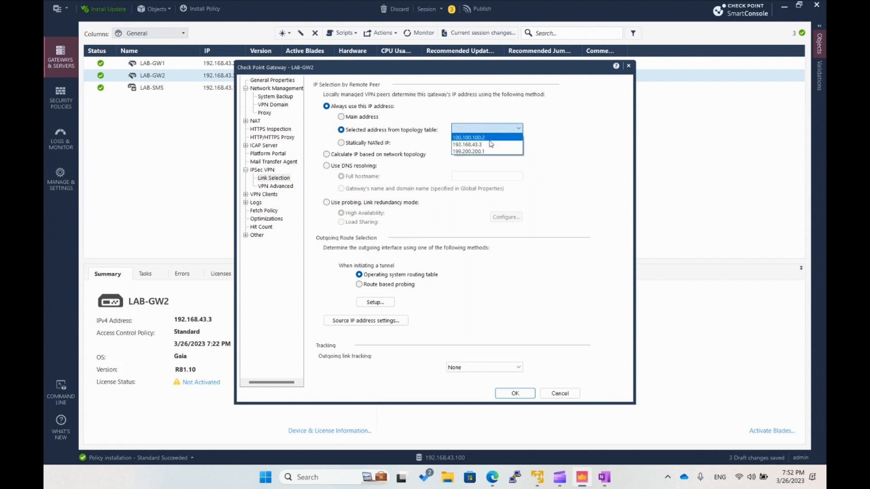
{"action": "left_click", "coordinate": [491, 141]}
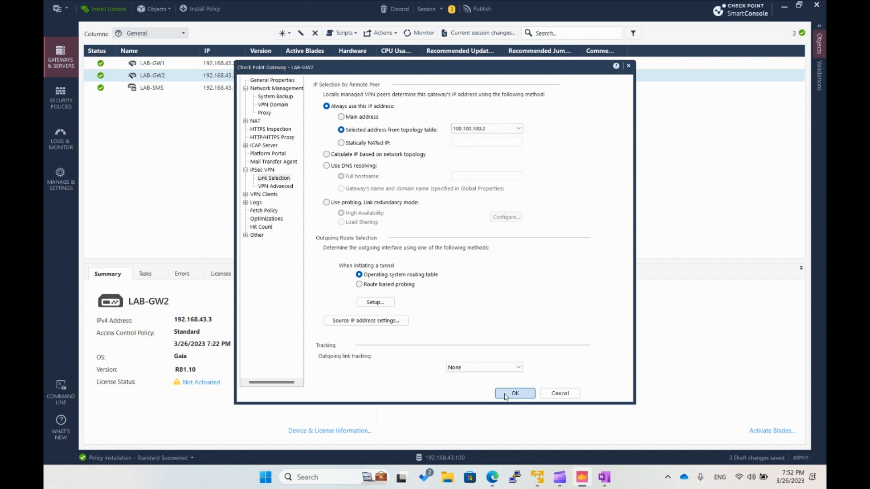
{"action": "key", "text": "Return"}
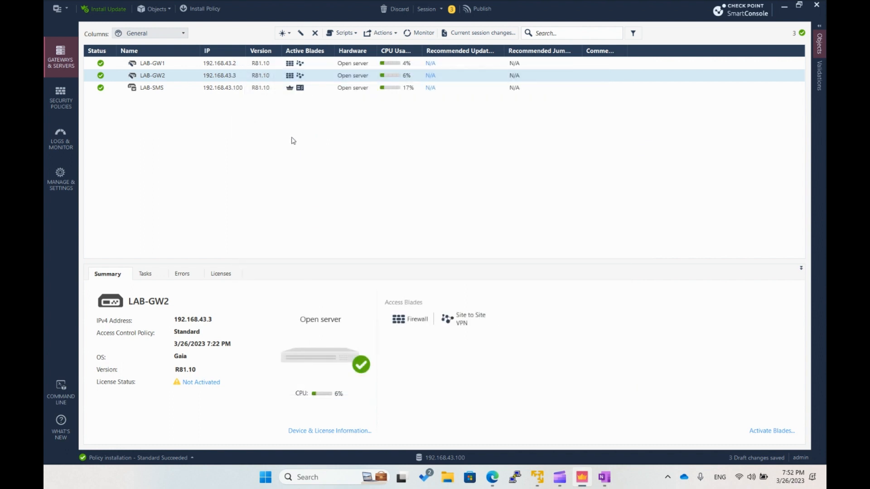
- Start a new star VPN community in the security policies and name it LAB-Cammunity
{"action": "left_click", "coordinate": [59, 96]}
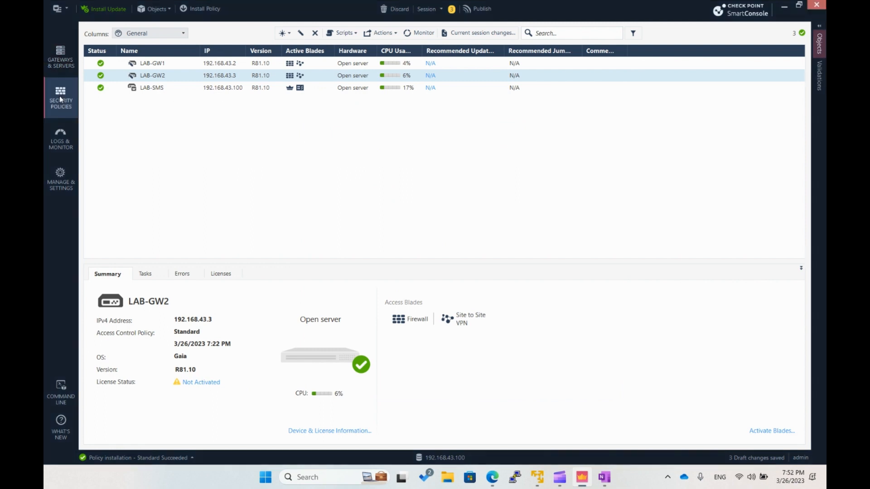
{"action": "left_click", "coordinate": [126, 365]}
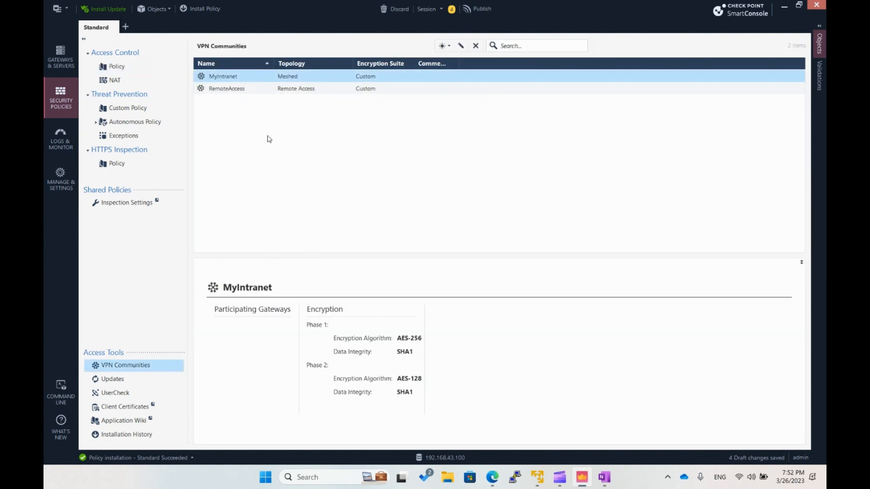
{"action": "left_click", "coordinate": [443, 46]}
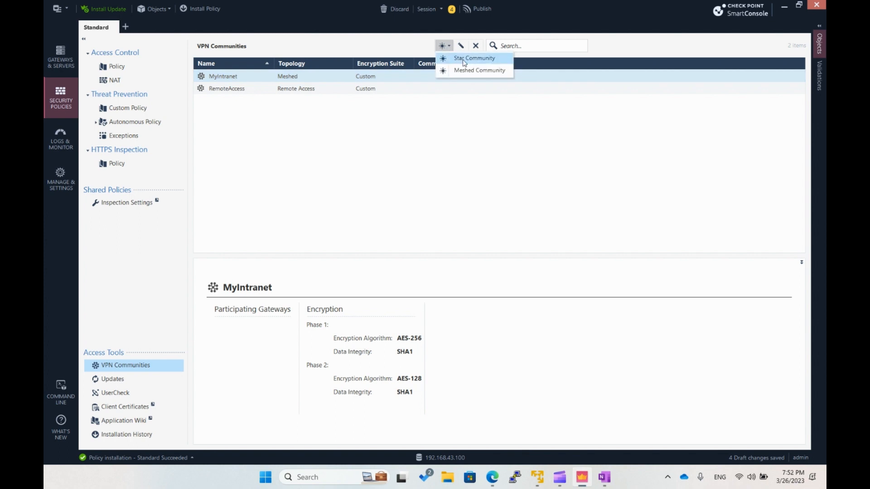
{"action": "left_click", "coordinate": [464, 59]}
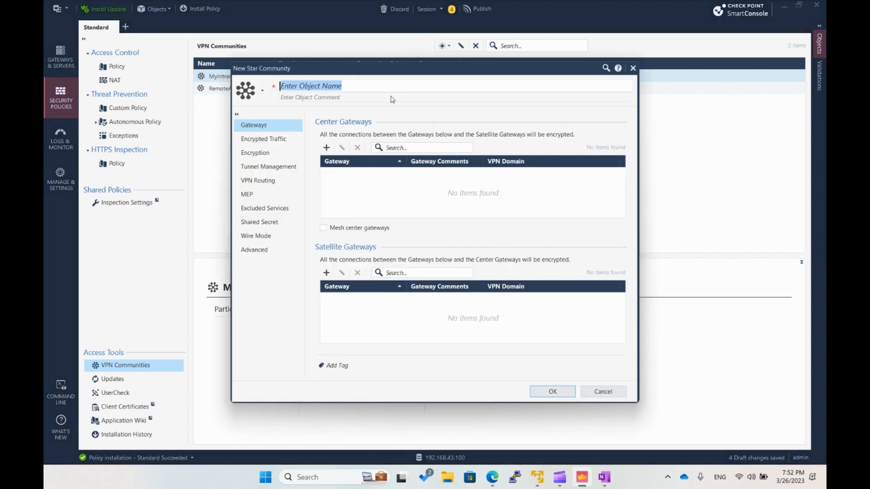
{"action": "type", "text": "LAB"}
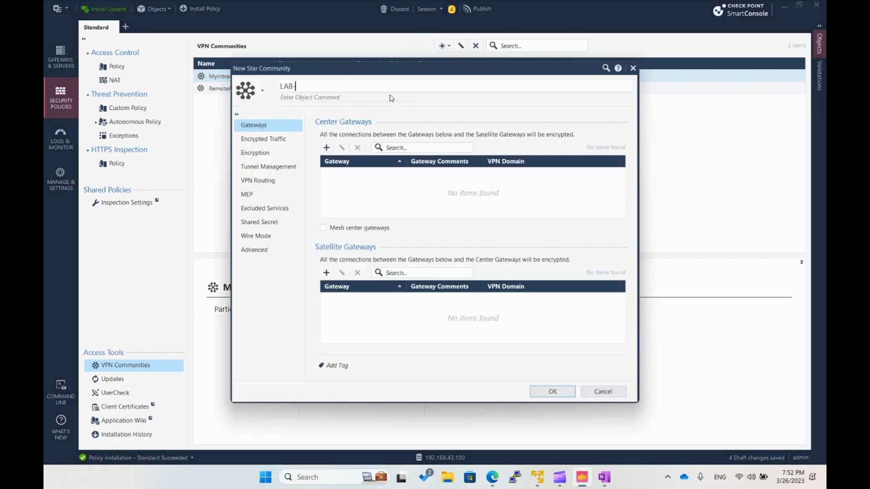
{"action": "type", "text": "-Cammunity"}
- Add LAB-GW1 as the community's center gateway and LAB-GW2 as its satellite gateway
{"action": "left_click", "coordinate": [326, 148]}
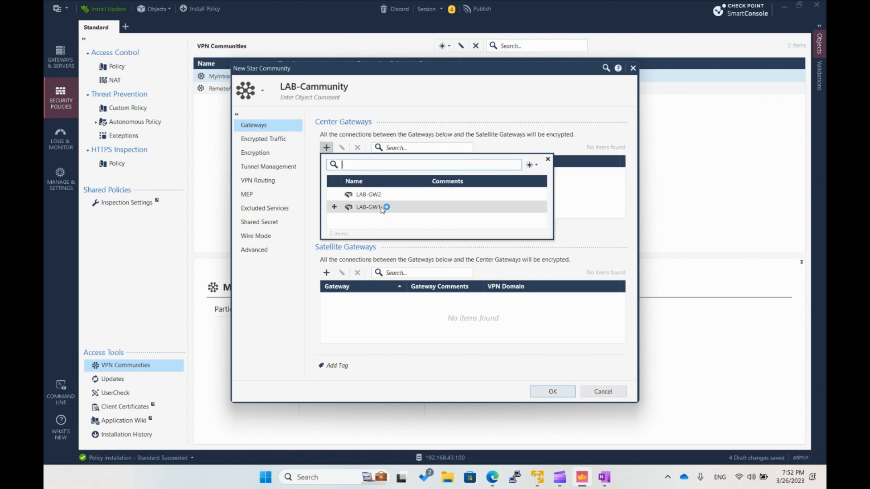
{"action": "left_click", "coordinate": [334, 207]}
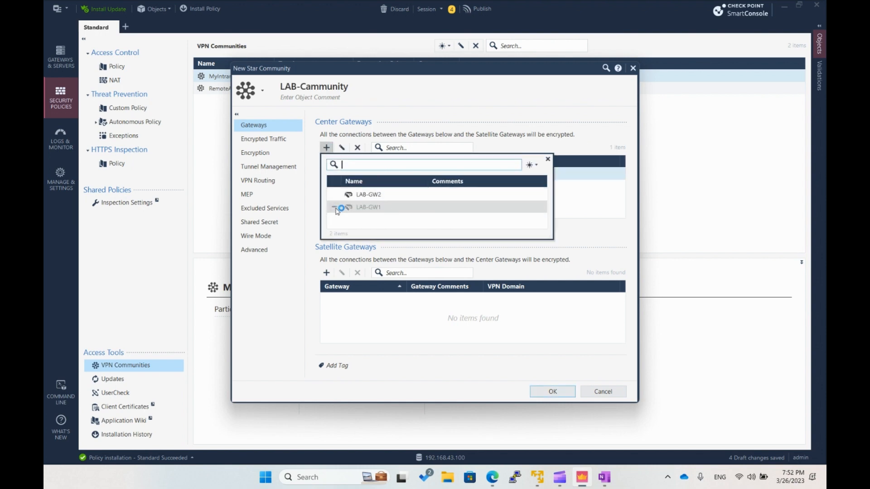
{"action": "left_click", "coordinate": [548, 159]}
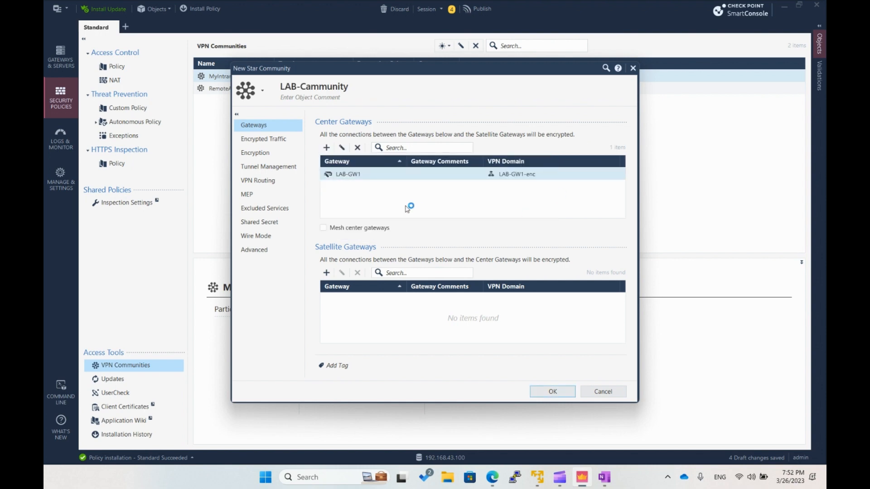
{"action": "left_click", "coordinate": [327, 272]}
{"action": "left_click", "coordinate": [334, 319]}
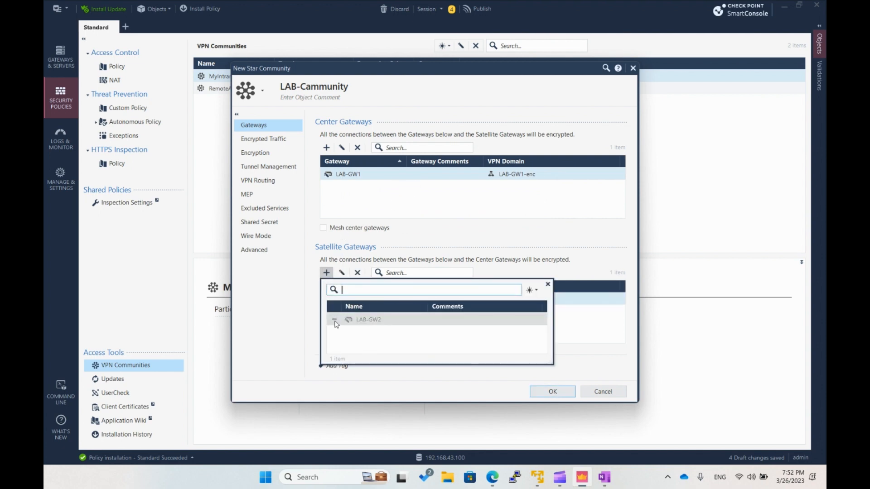
{"action": "left_click", "coordinate": [592, 315]}
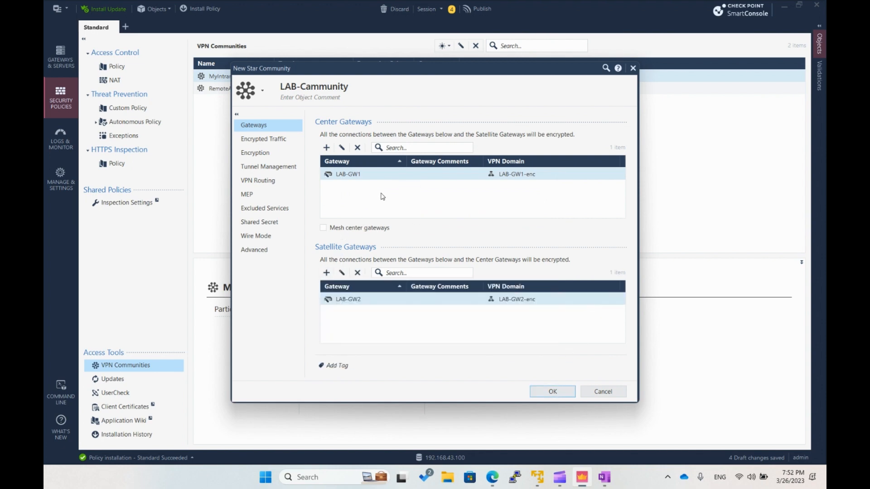
- Review the new star community's settings from encrypted traffic and encryption through tunnel management, routing, MEP, excluded services, shared secret, wire mode and advanced
{"action": "left_click", "coordinate": [275, 140]}
{"action": "left_click", "coordinate": [276, 154]}
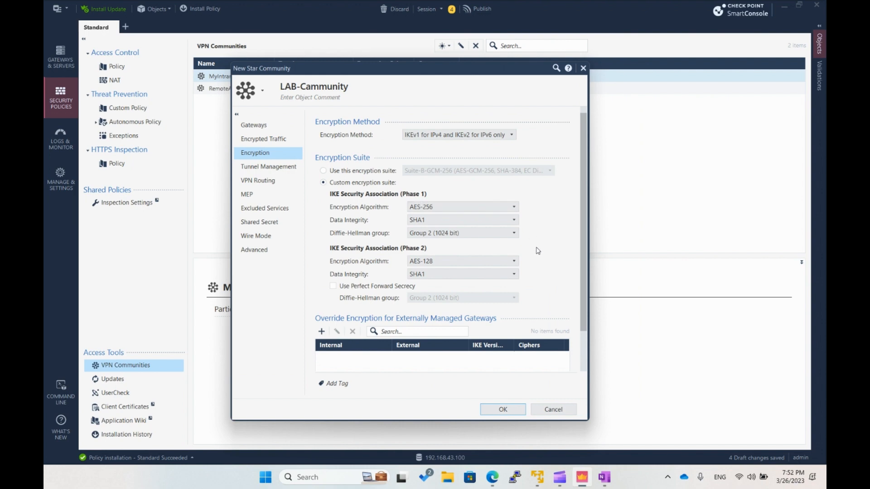
{"action": "left_click", "coordinate": [280, 171]}
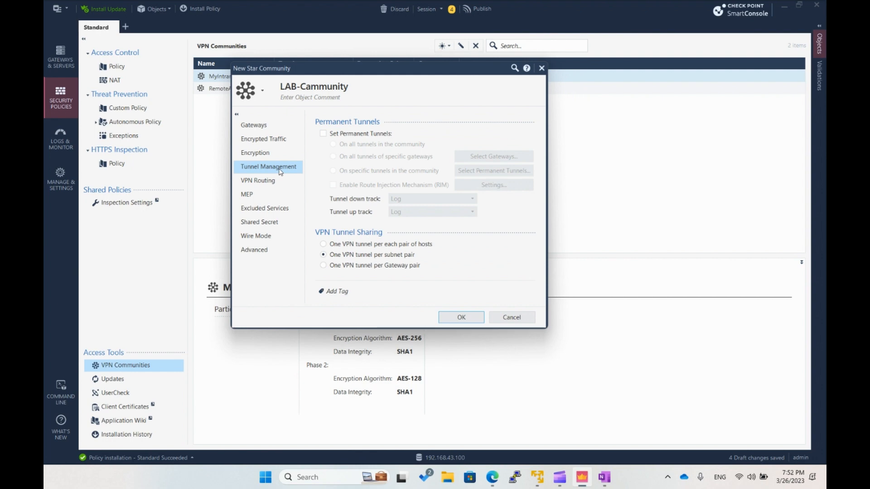
{"action": "left_click", "coordinate": [276, 182]}
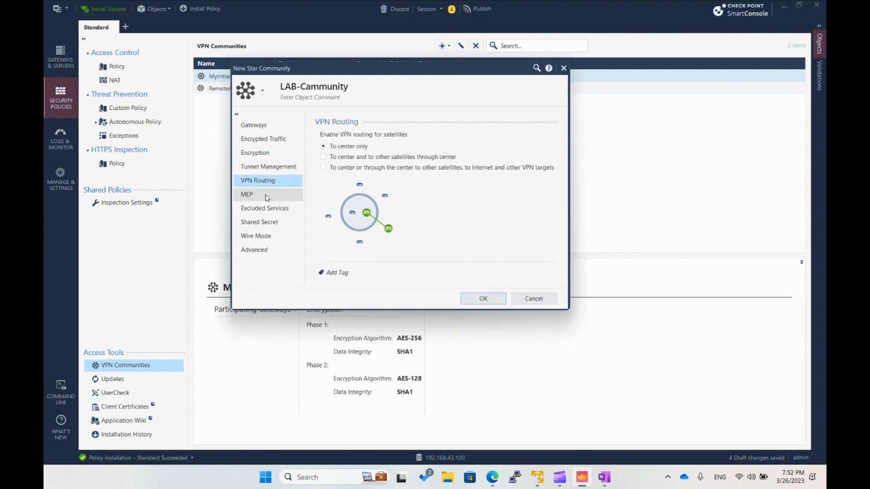
{"action": "left_click", "coordinate": [267, 196]}
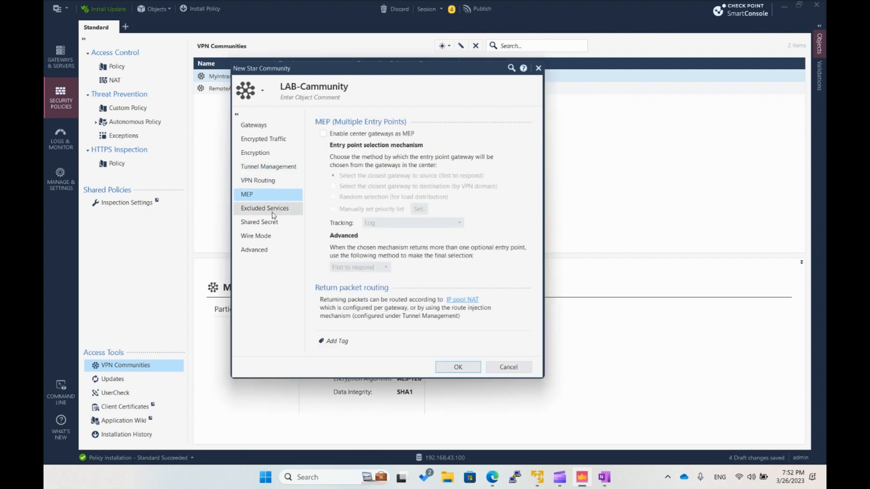
{"action": "left_click", "coordinate": [273, 215]}
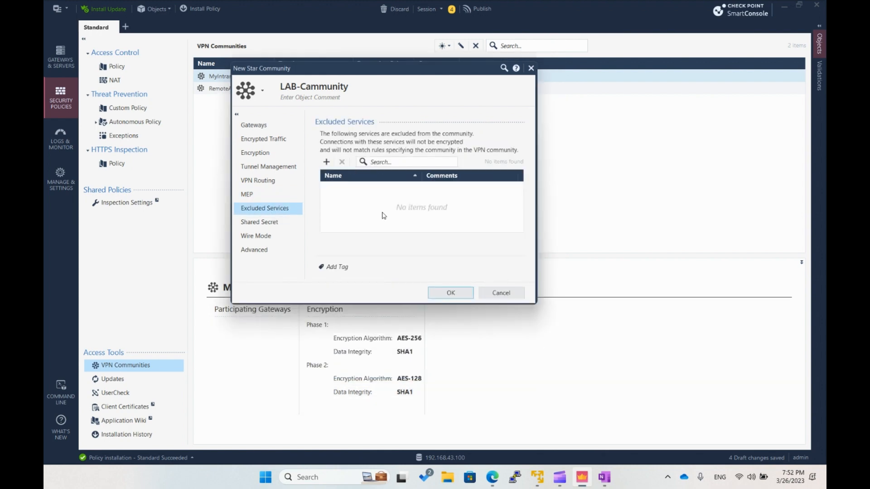
{"action": "left_click", "coordinate": [277, 223]}
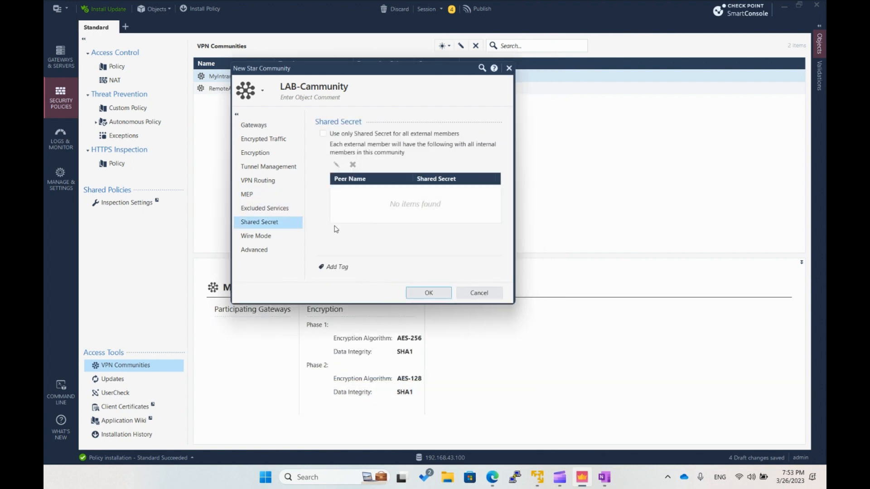
{"action": "left_click", "coordinate": [265, 236]}
{"action": "left_click", "coordinate": [266, 251]}
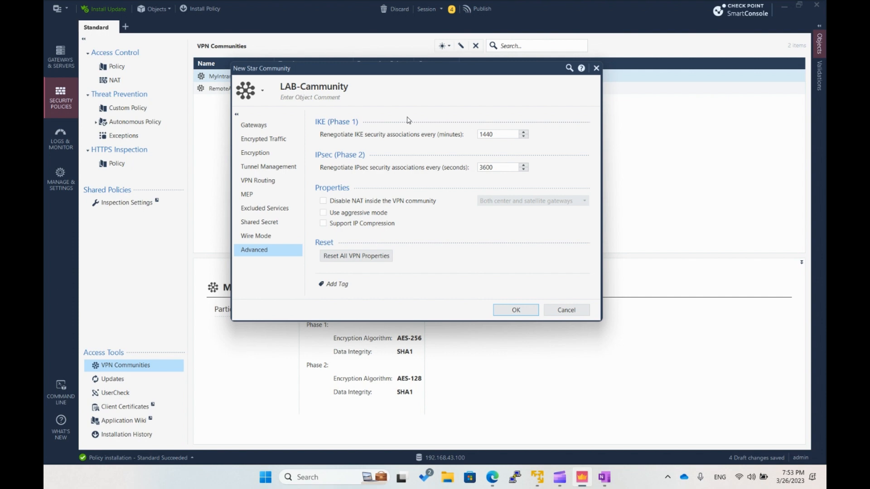
- Recheck the community's encryption suite and IKE/IPsec renegotiation times, and go back over its shared secret, excluded services, MEP and VPN routing settings
{"action": "left_click", "coordinate": [285, 156]}
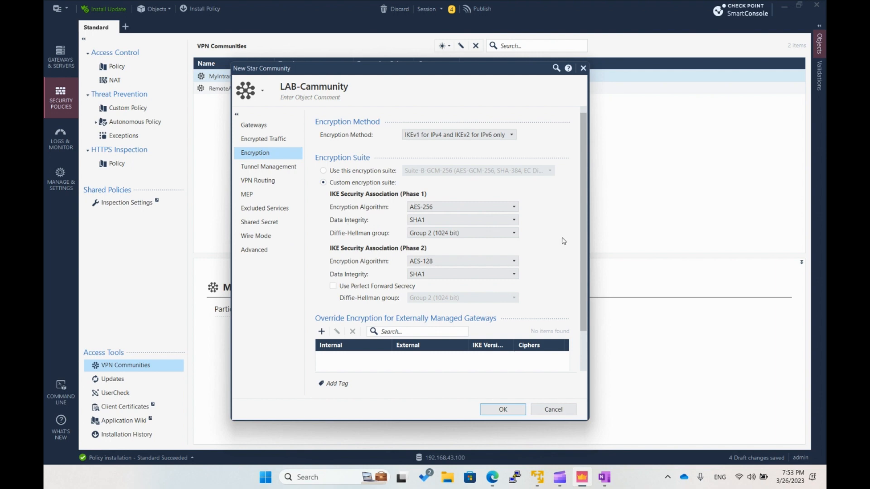
{"action": "scroll", "coordinate": [580, 286], "scroll_direction": "down", "scroll_amount": 1}
{"action": "scroll", "coordinate": [580, 287], "scroll_direction": "up", "scroll_amount": 1}
{"action": "left_click", "coordinate": [265, 252]}
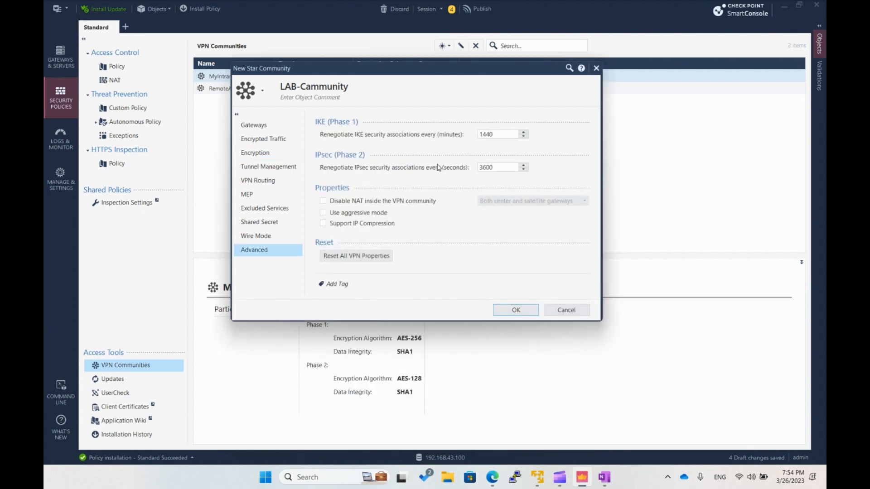
{"action": "left_click", "coordinate": [265, 236]}
{"action": "left_click", "coordinate": [260, 222]}
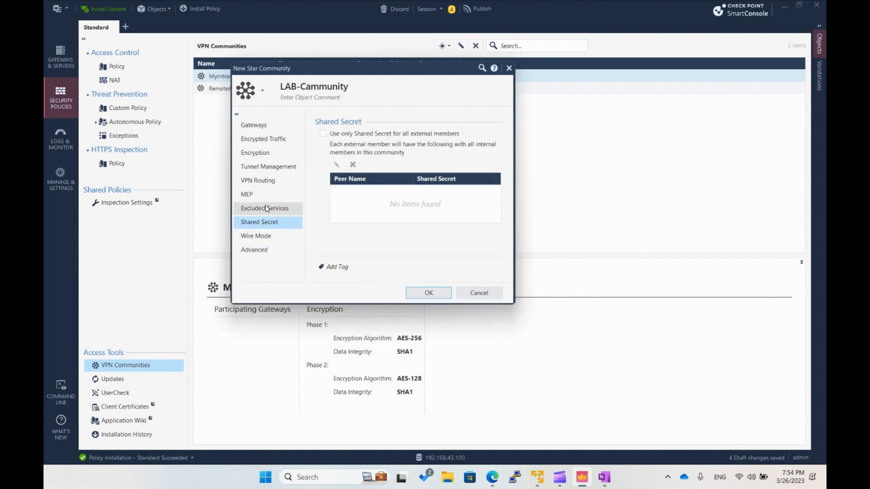
{"action": "left_click", "coordinate": [263, 207]}
{"action": "left_click", "coordinate": [262, 194]}
{"action": "left_click", "coordinate": [265, 181]}
- Check the community's VPN tunnel sharing, save LAB-Cammunity, and display its summary in the VPN communities list
{"action": "left_click", "coordinate": [268, 167]}
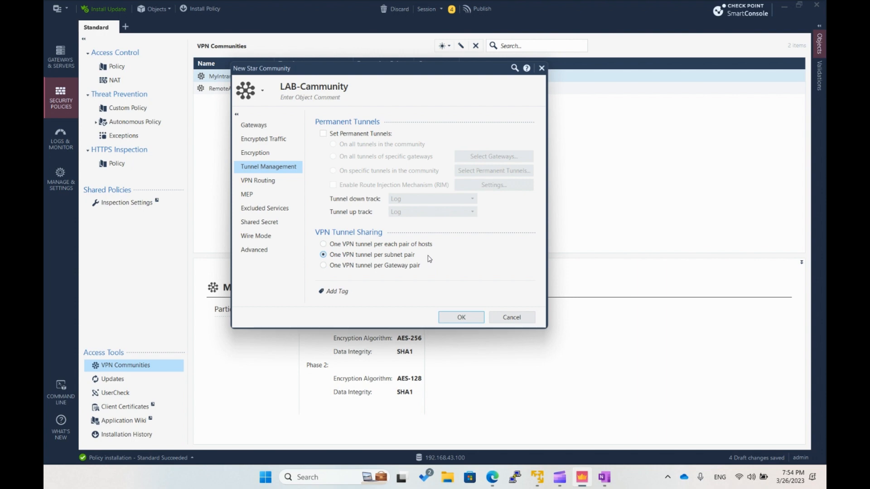
{"action": "left_click", "coordinate": [446, 320]}
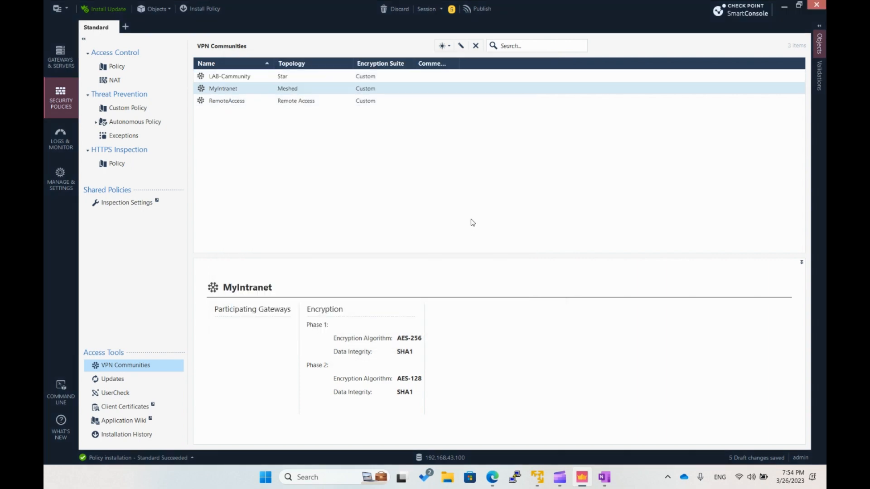
{"action": "left_click", "coordinate": [225, 77]}
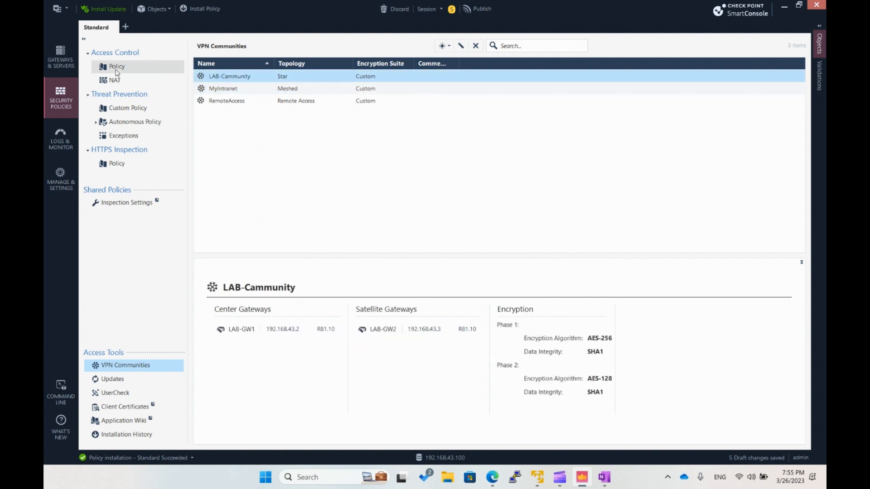
- Inspect LAB-GW1's IPSec VPN link selection, community membership and certificate repository, and close the gateway properties with OK
{"action": "left_click", "coordinate": [64, 61]}
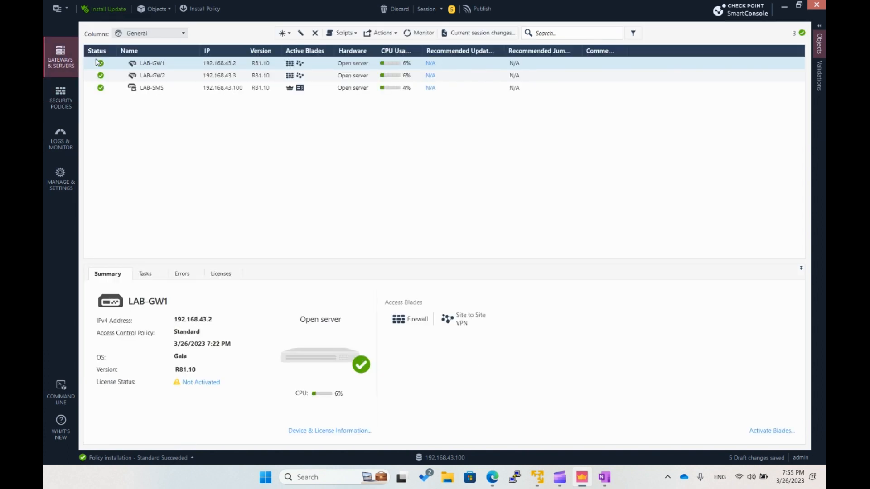
{"action": "double_click", "coordinate": [160, 62]}
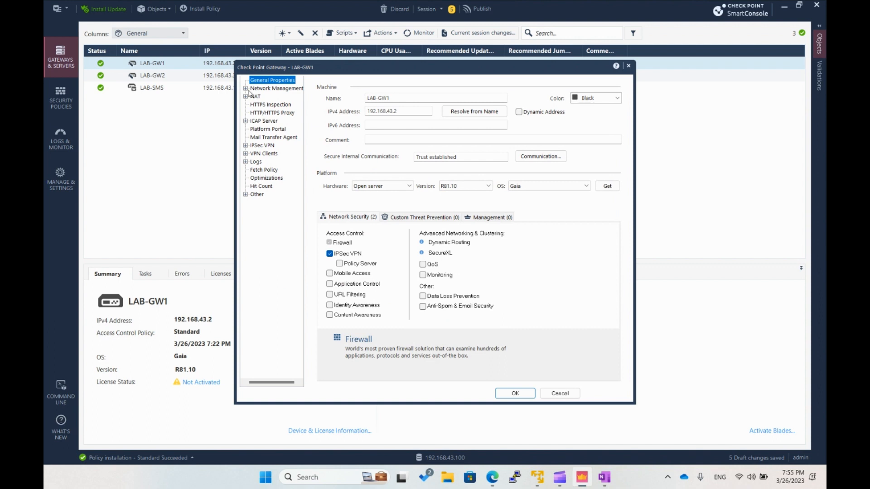
{"action": "left_click", "coordinate": [247, 146]}
{"action": "left_click", "coordinate": [261, 154]}
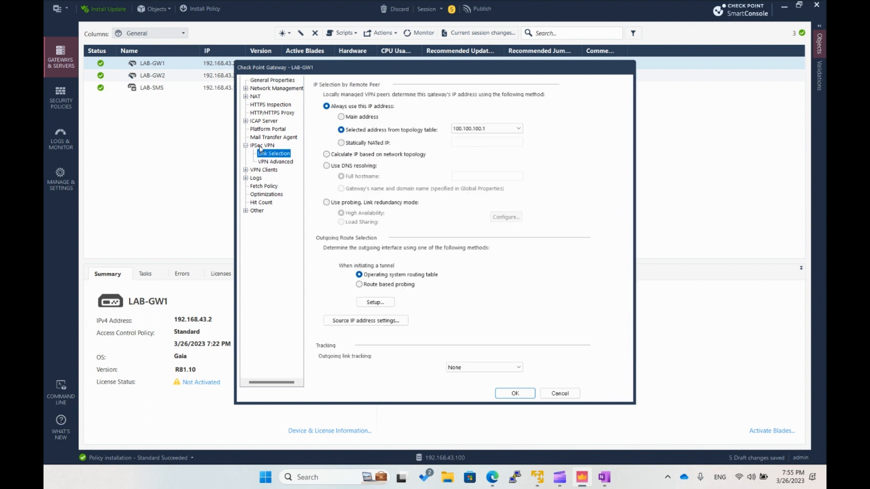
{"action": "left_click", "coordinate": [262, 146]}
{"action": "left_click", "coordinate": [362, 98]}
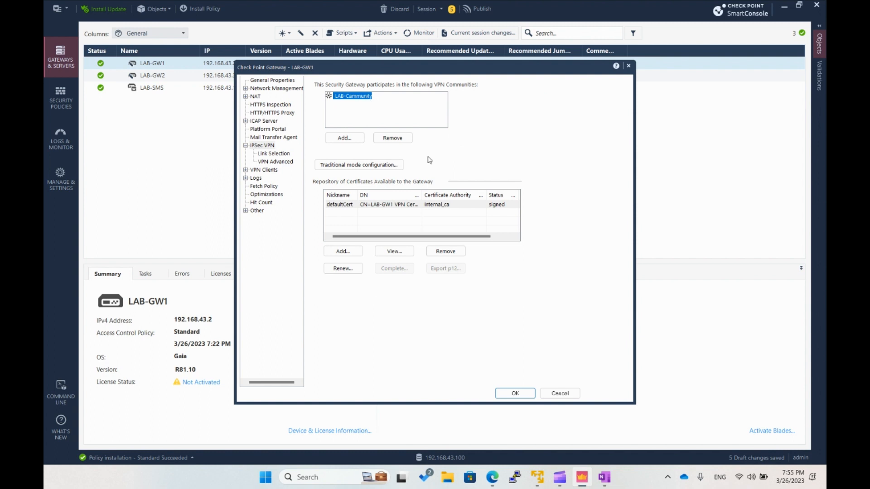
{"action": "left_click_drag", "start_coordinate": [422, 195], "coordinate": [476, 191]}
{"action": "left_click", "coordinate": [414, 205]}
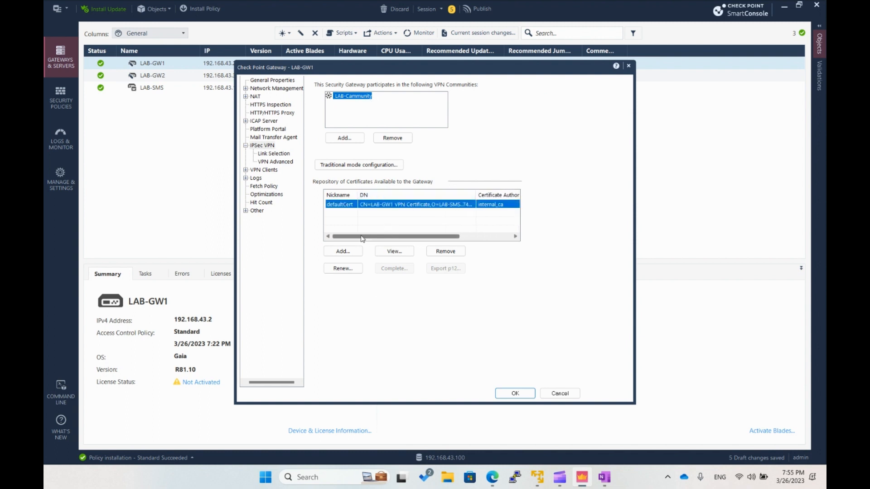
{"action": "mouse_move", "coordinate": [362, 236]}
{"action": "left_mouse_down"}
{"action": "mouse_move", "coordinate": [413, 239]}
{"action": "mouse_move", "coordinate": [370, 237]}
{"action": "left_mouse_up"}
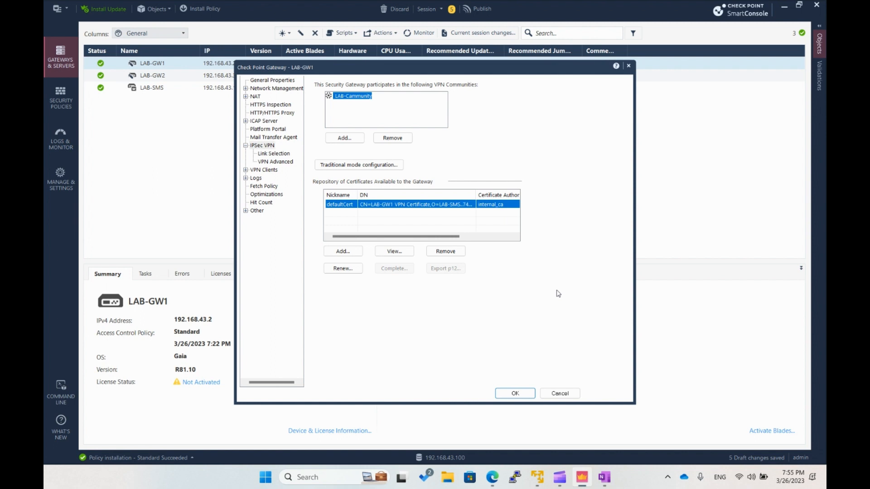
{"action": "left_click", "coordinate": [524, 394]}
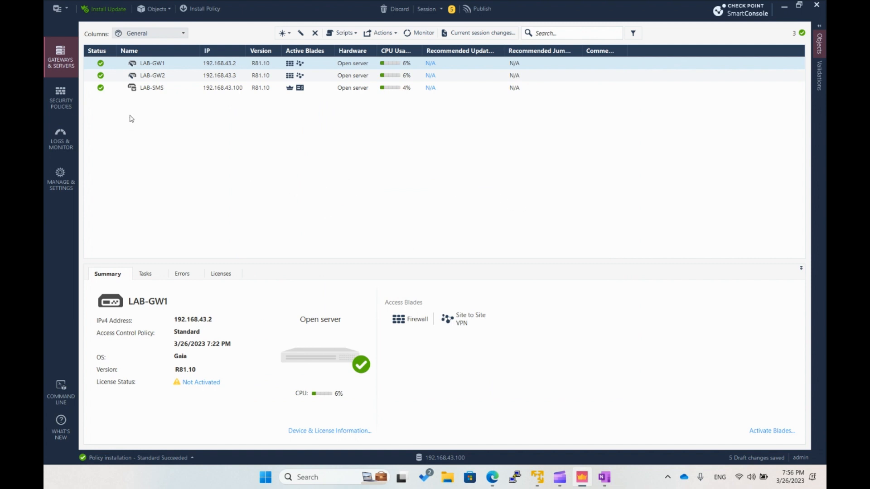
- Add a NAT rule below the Manual Lower Rules section of the access control policy and name it VPN-D-NAT
{"action": "left_click", "coordinate": [73, 109]}
{"action": "left_click", "coordinate": [134, 83]}
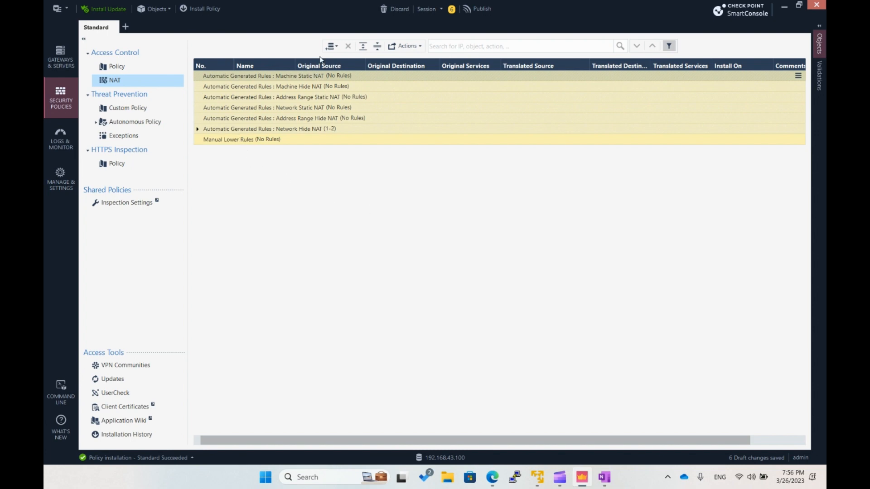
{"action": "right_click", "coordinate": [222, 139]}
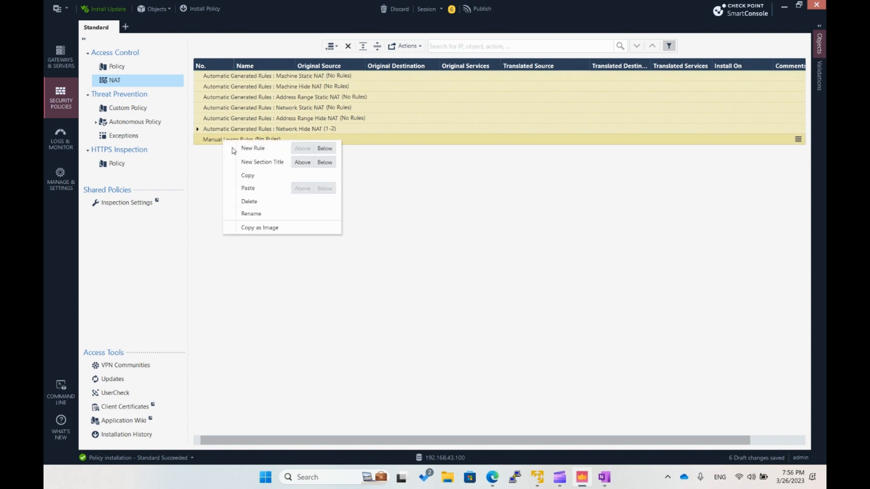
{"action": "left_click", "coordinate": [324, 148]}
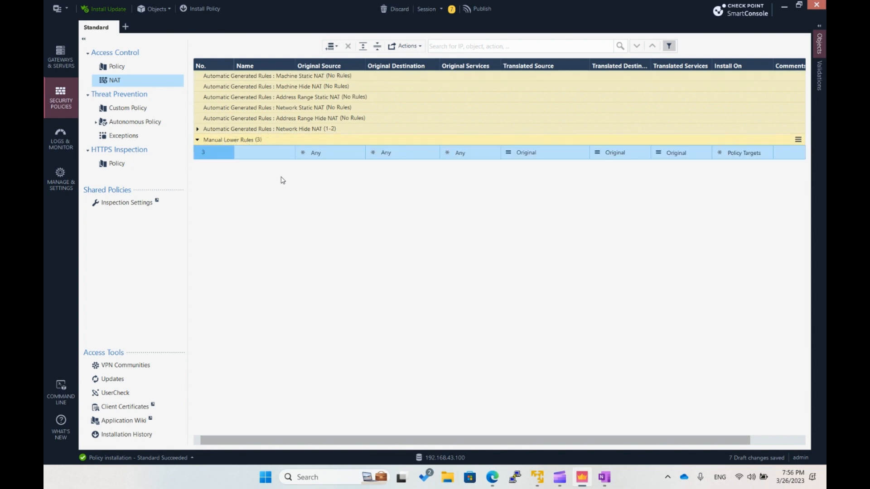
{"action": "double_click", "coordinate": [262, 156]}
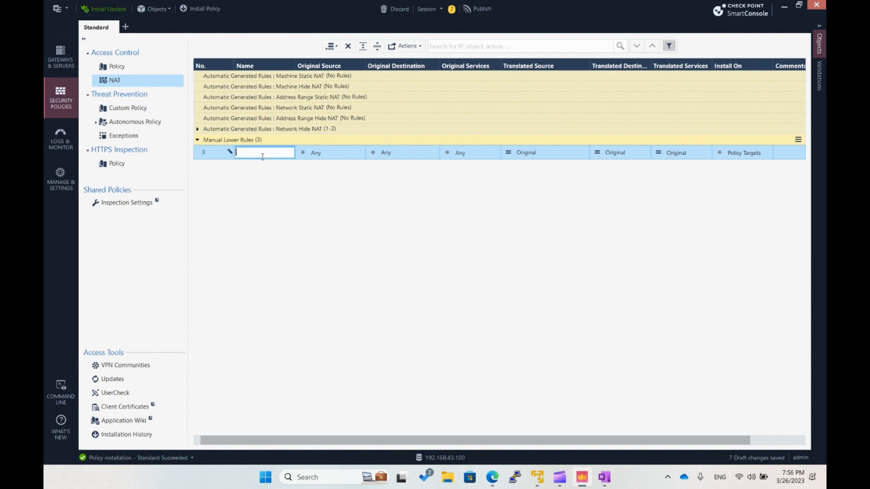
{"action": "type", "text": "VPN-D-NAT"}
- Set the VPN-D-NAT rule's original source to the LAB-SMS-eth1 host object
{"action": "left_click", "coordinate": [341, 154]}
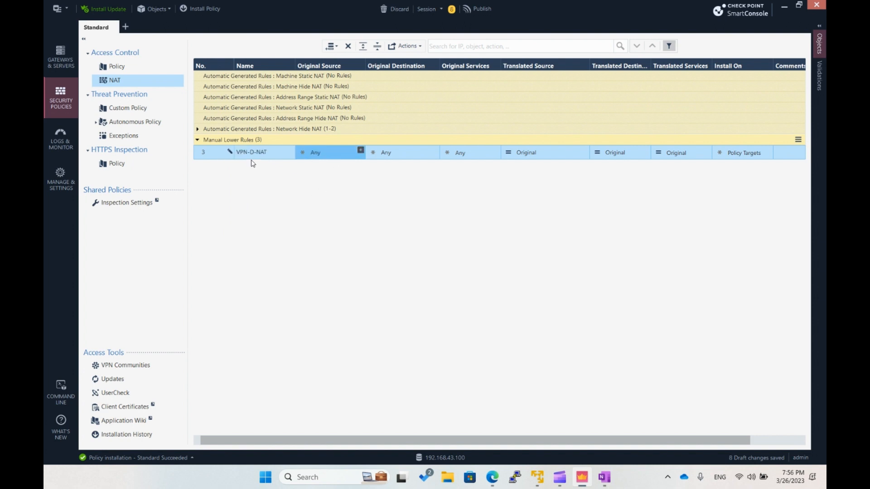
{"action": "left_click", "coordinate": [361, 150]}
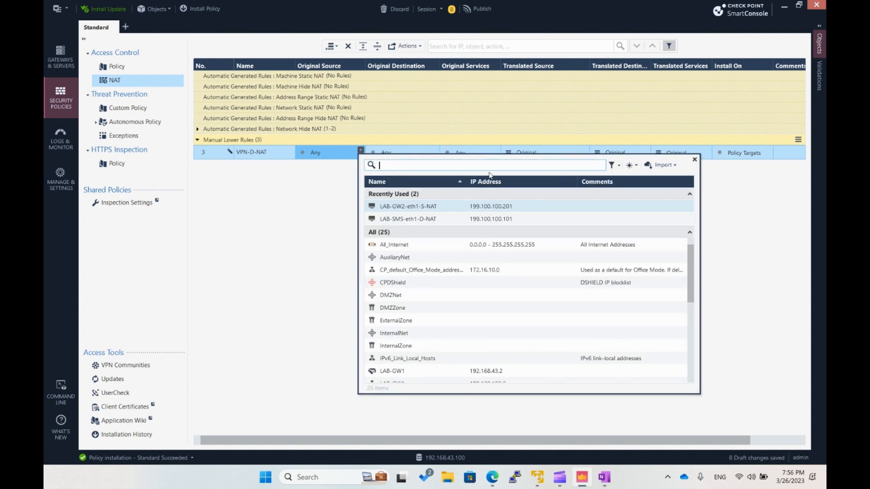
{"action": "type", "text": "LAB-SMS"}
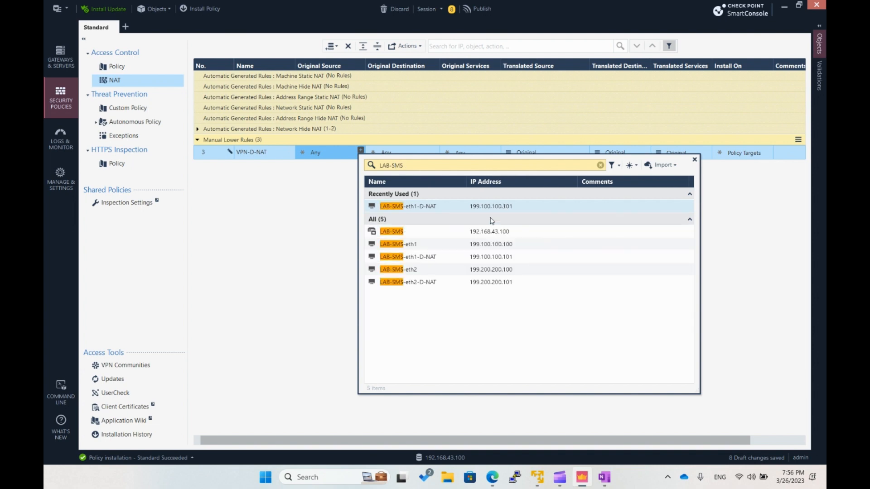
{"action": "left_click", "coordinate": [517, 247]}
- Set the VPN-D-NAT rule's original destination to LAB-SMS-eth2-D-NAT, and check the IP addresses of the source and destination objects
{"action": "left_click", "coordinate": [417, 156]}
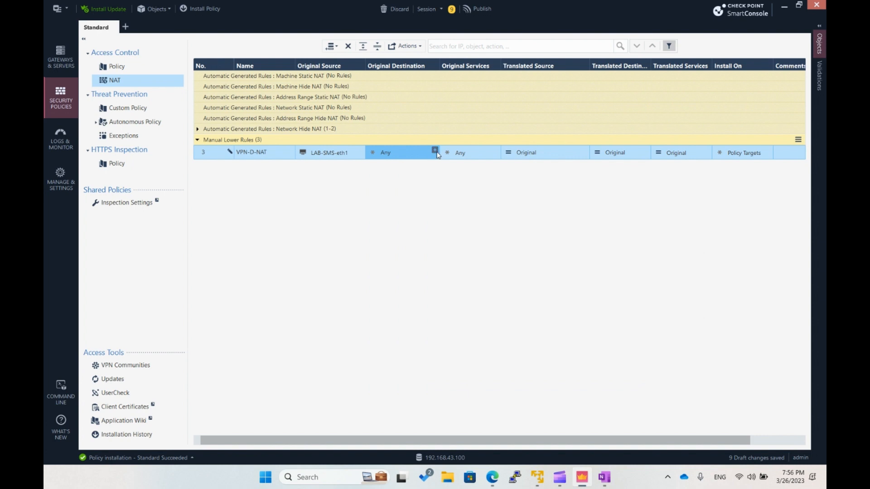
{"action": "left_click", "coordinate": [435, 150]}
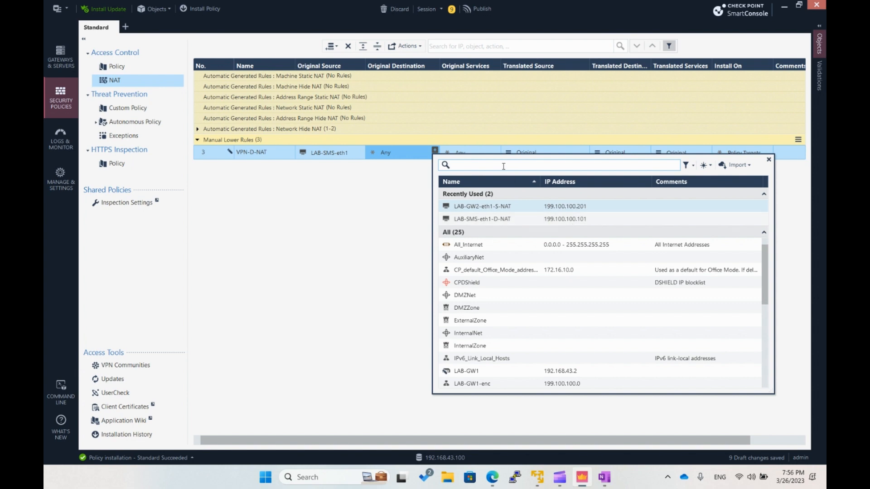
{"action": "type", "text": "LAB-SMS"}
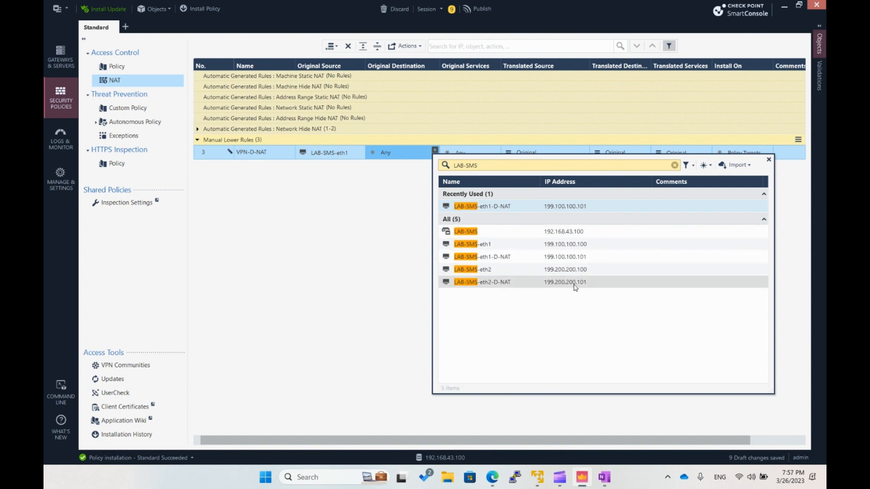
{"action": "left_click", "coordinate": [572, 283]}
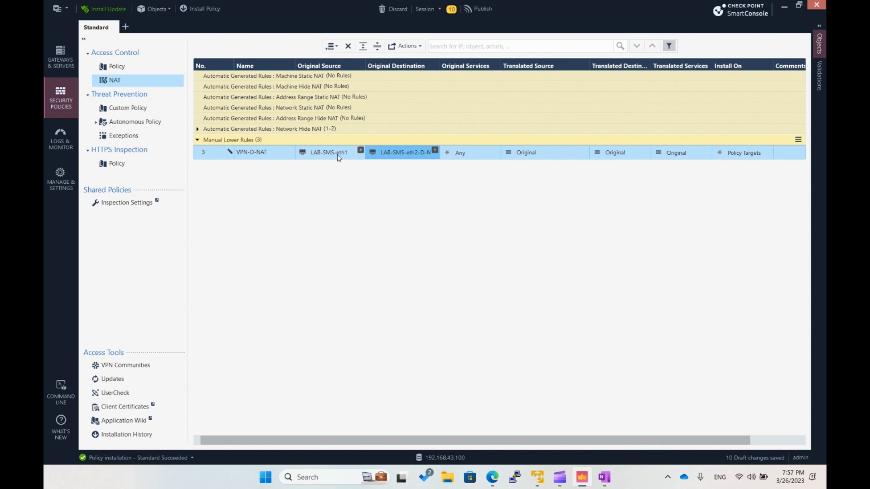
{"action": "mouse_move", "coordinate": [336, 157]}
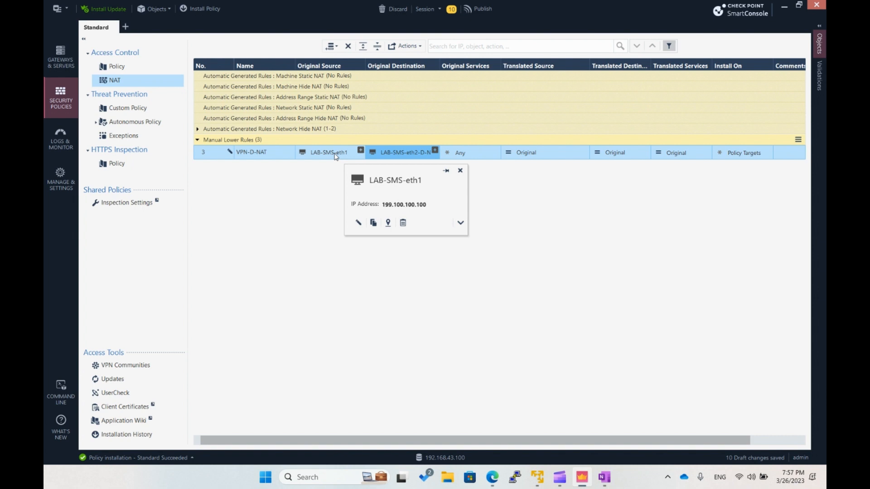
{"action": "mouse_move", "coordinate": [389, 154]}
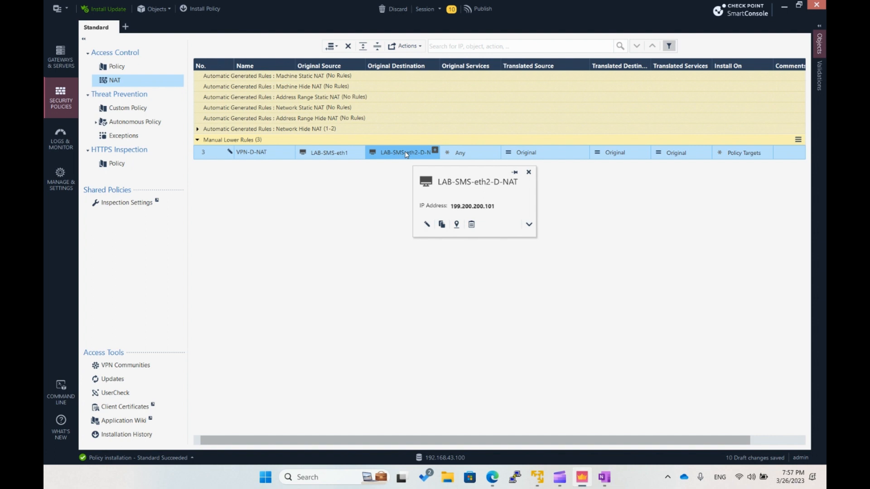
- Set the VPN-D-NAT rule's translated destination to the LAB-SMS-eth2 host object
{"action": "left_click", "coordinate": [613, 155]}
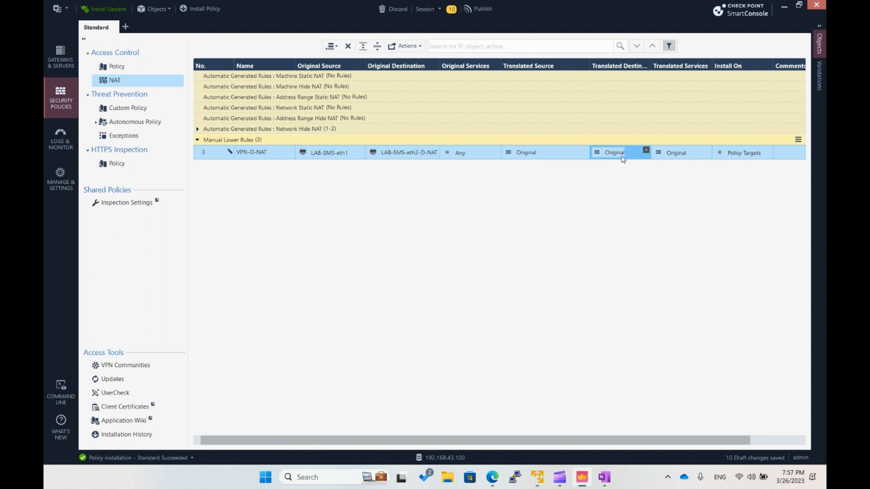
{"action": "left_click", "coordinate": [645, 152]}
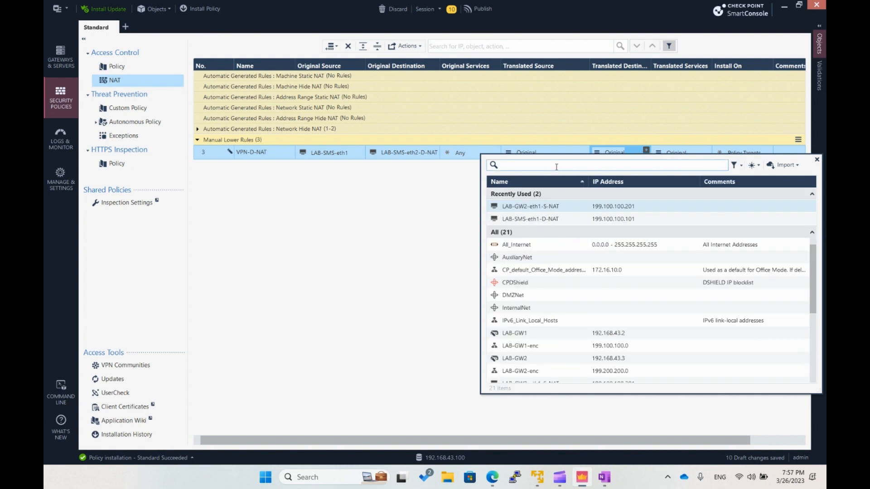
{"action": "type", "text": "LAB-SMS"}
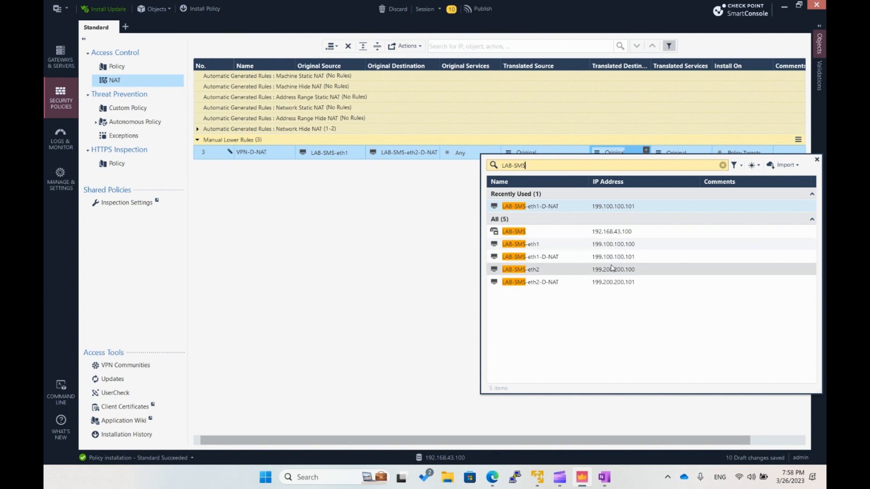
{"action": "left_click", "coordinate": [621, 271]}
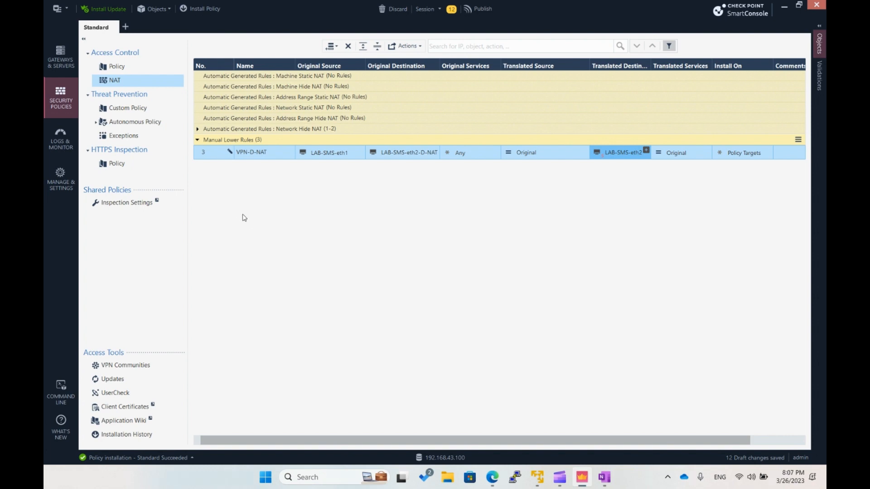
- Add a new NAT rule below VPN-D-NAT and name it VPN-S-NAT
{"action": "right_click", "coordinate": [216, 158]}
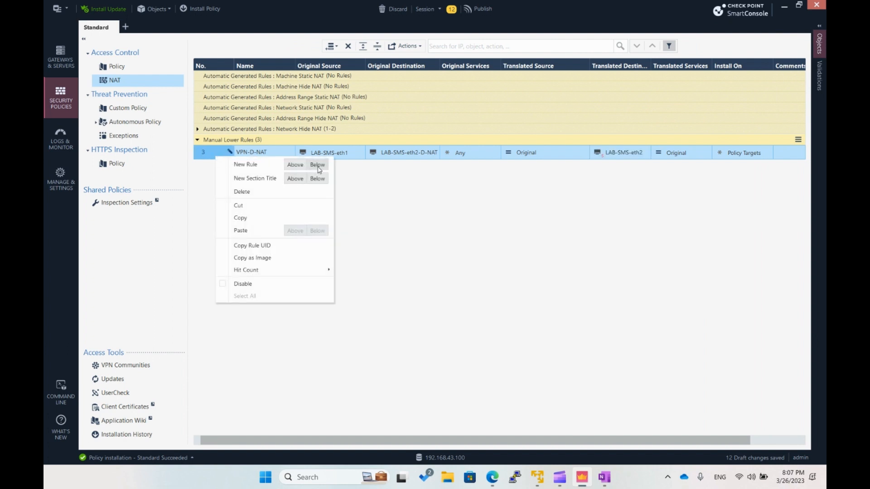
{"action": "left_click", "coordinate": [318, 165]}
{"action": "left_click", "coordinate": [255, 172]}
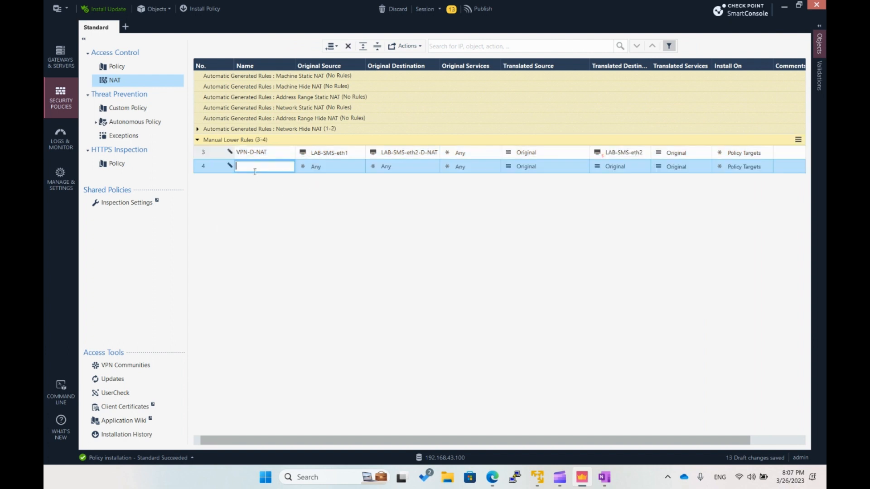
{"action": "type", "text": "VPN-S-NAT"}
- Set the install target of the VPN-S-NAT rule to LAB-GW2 and of the VPN-D-NAT rule to LAB-GW1
{"action": "left_click", "coordinate": [738, 167]}
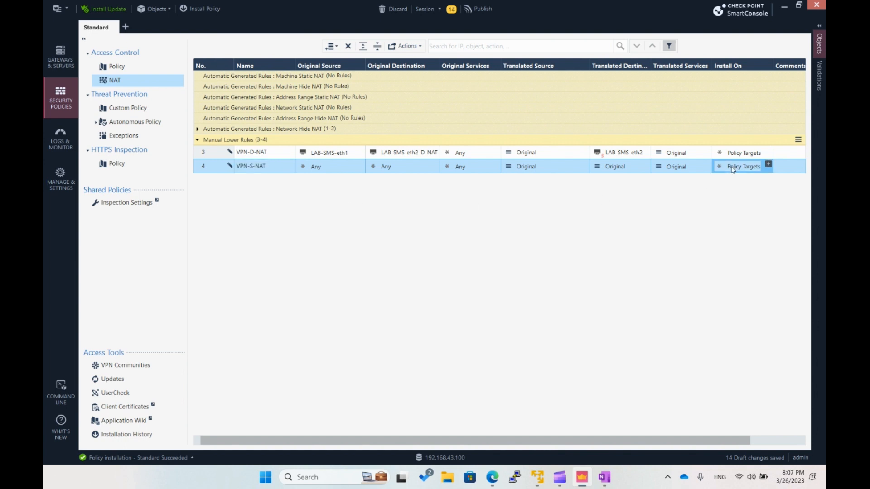
{"action": "left_click", "coordinate": [768, 164]}
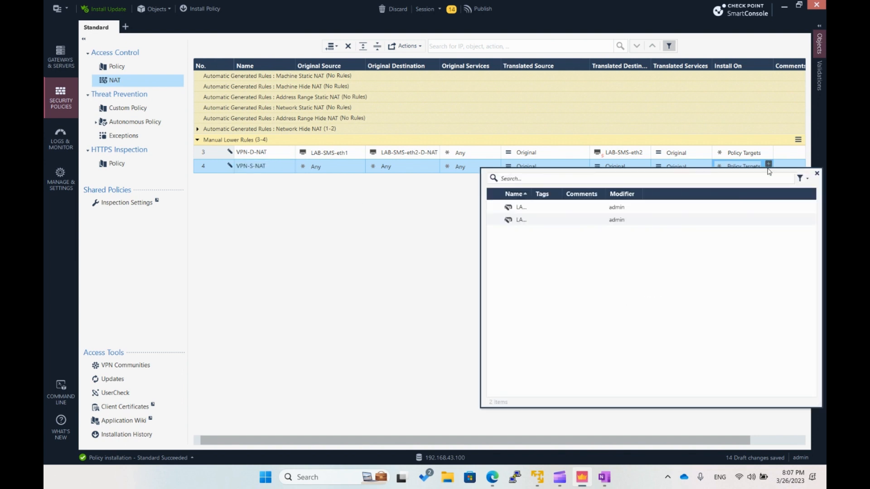
{"action": "left_click", "coordinate": [494, 219]}
{"action": "left_click", "coordinate": [743, 154]}
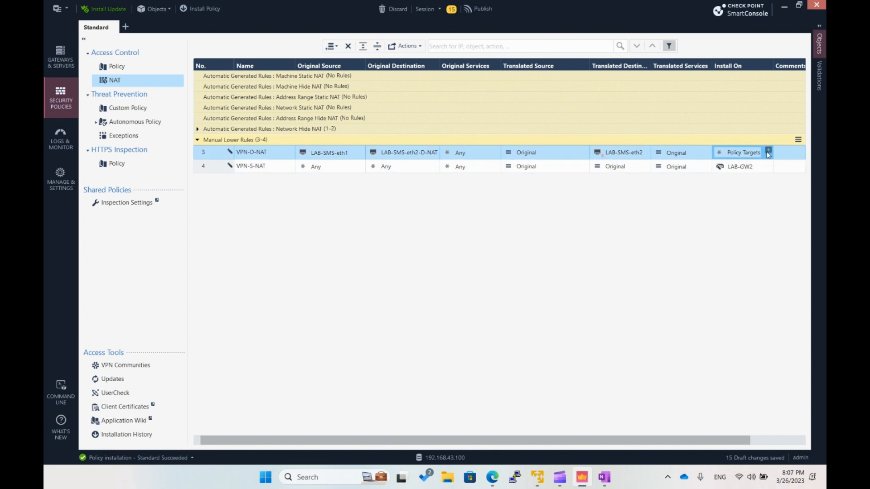
{"action": "left_click", "coordinate": [768, 149]}
{"action": "left_click", "coordinate": [494, 194]}
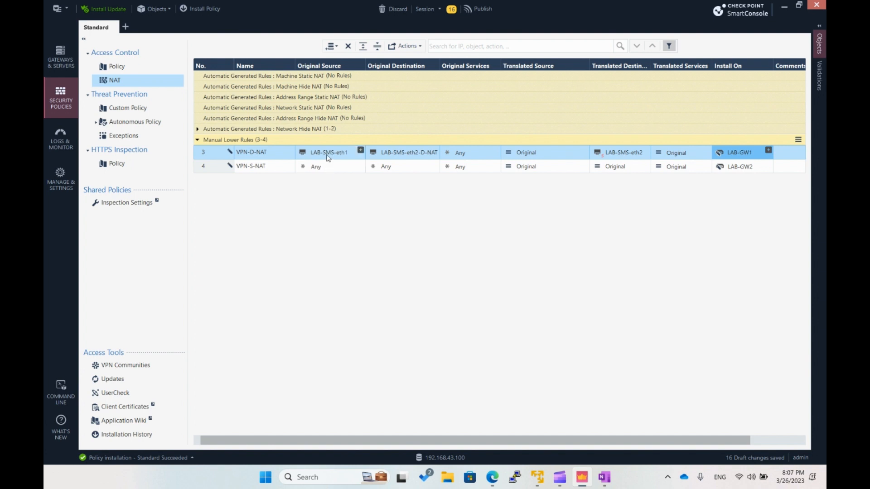
{"action": "mouse_move", "coordinate": [327, 157]}
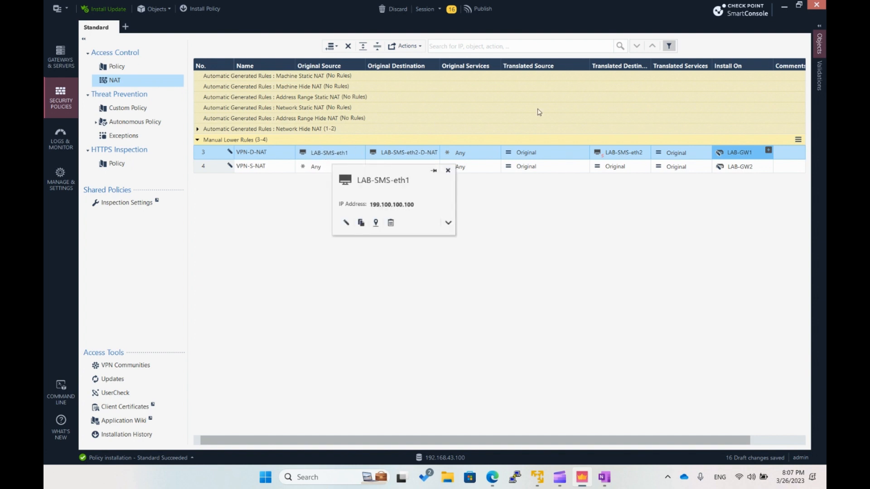
{"action": "mouse_move", "coordinate": [615, 157]}
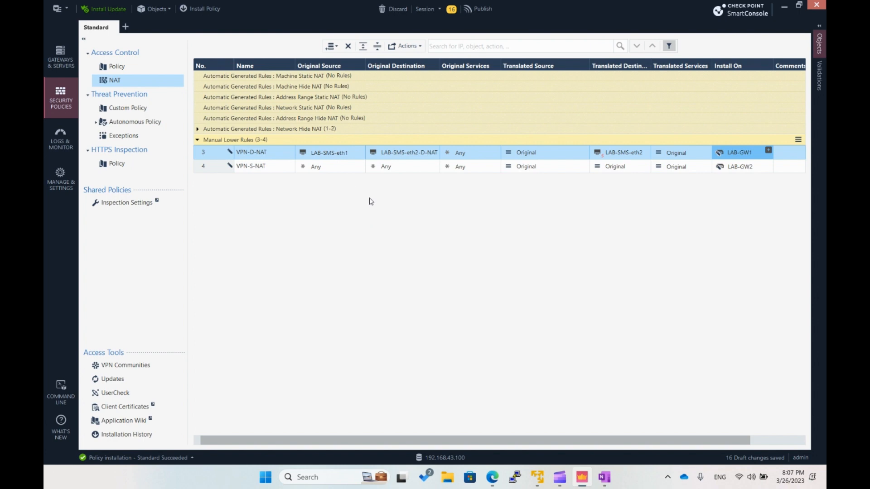
- Set the VPN-S-NAT rule's translated source to the LAB-GW2-eth2-S-NAT object
{"action": "left_click", "coordinate": [561, 170]}
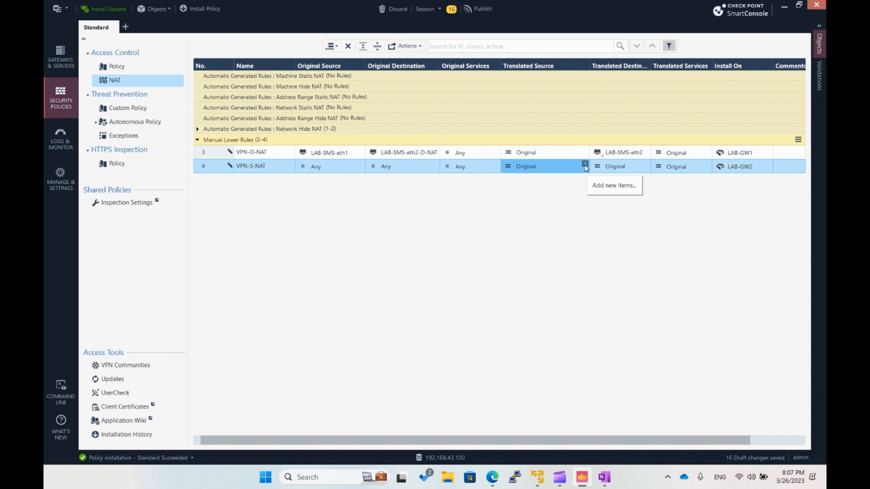
{"action": "left_click", "coordinate": [584, 164]}
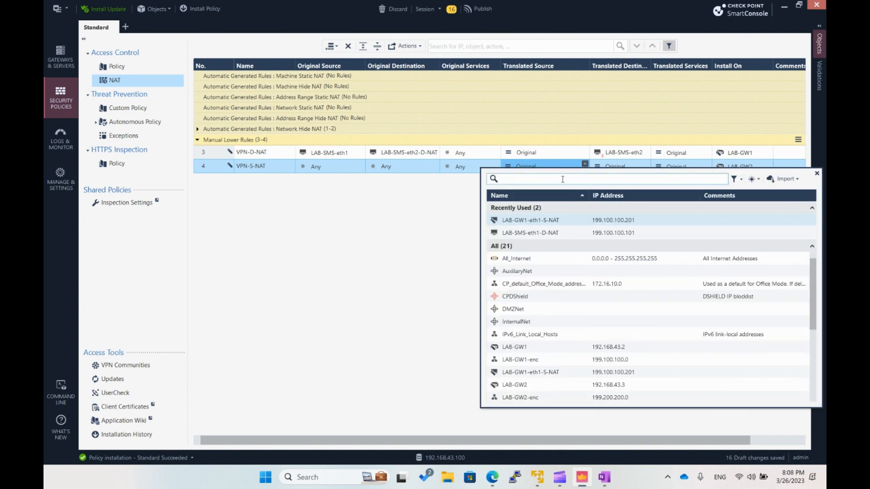
{"action": "type", "text": "LAB-"}
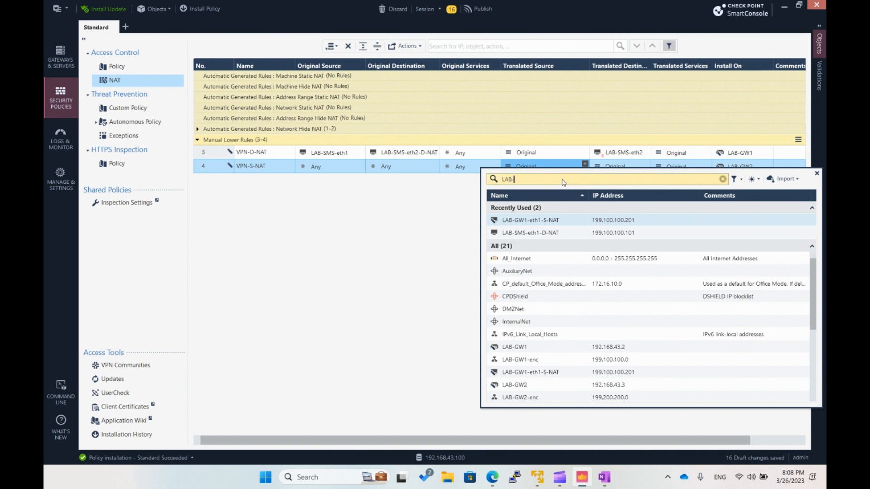
{"action": "type", "text": "GW2"}
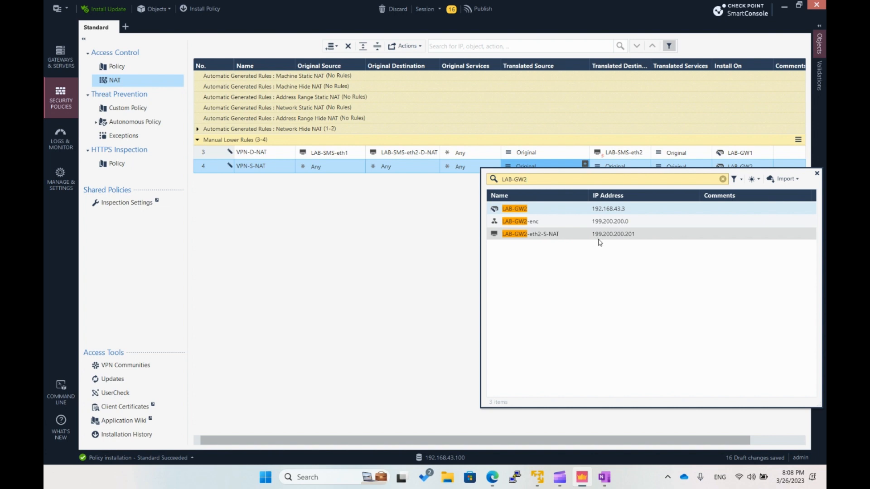
{"action": "left_click", "coordinate": [629, 234]}
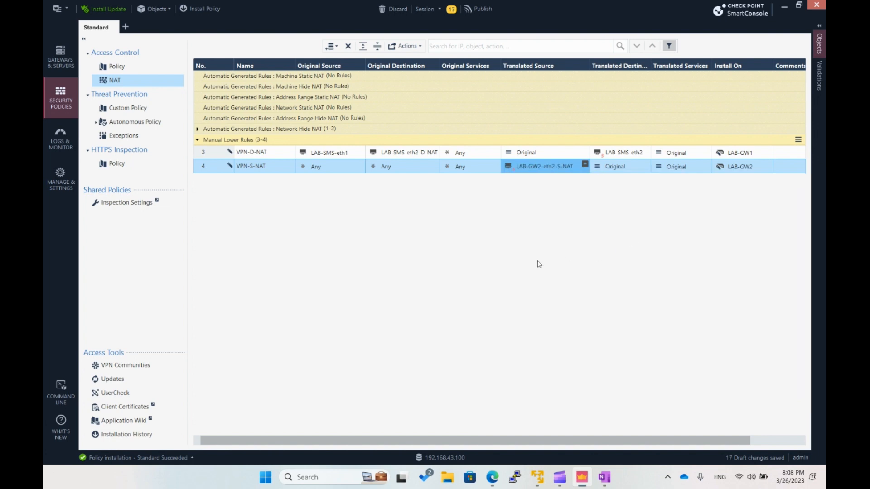
- Set the VPN-S-NAT rule's original source to the LAB-SMS-eth1 host object
{"action": "left_click", "coordinate": [326, 169]}
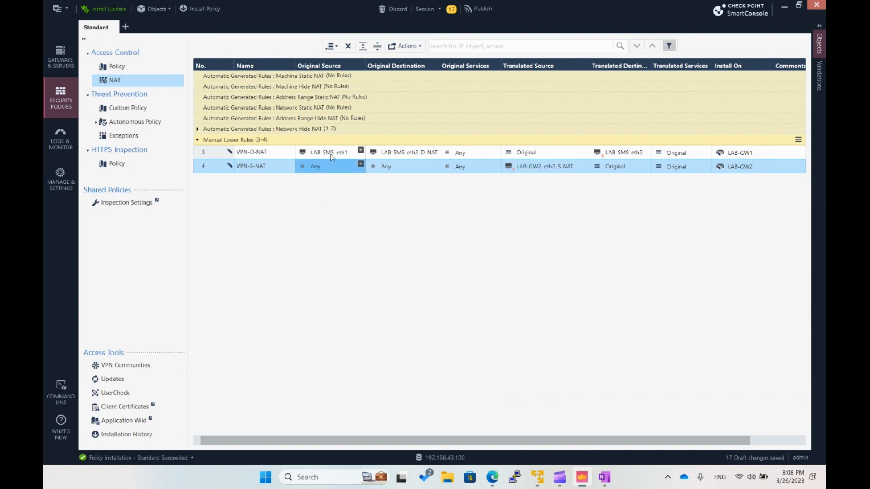
{"action": "mouse_move", "coordinate": [341, 154]}
{"action": "left_click", "coordinate": [361, 165]}
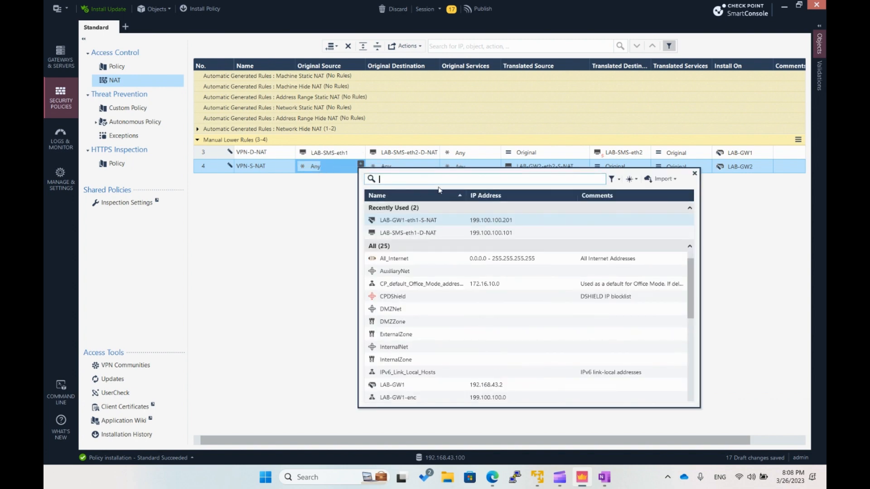
{"action": "type", "text": "LAB-SMS"}
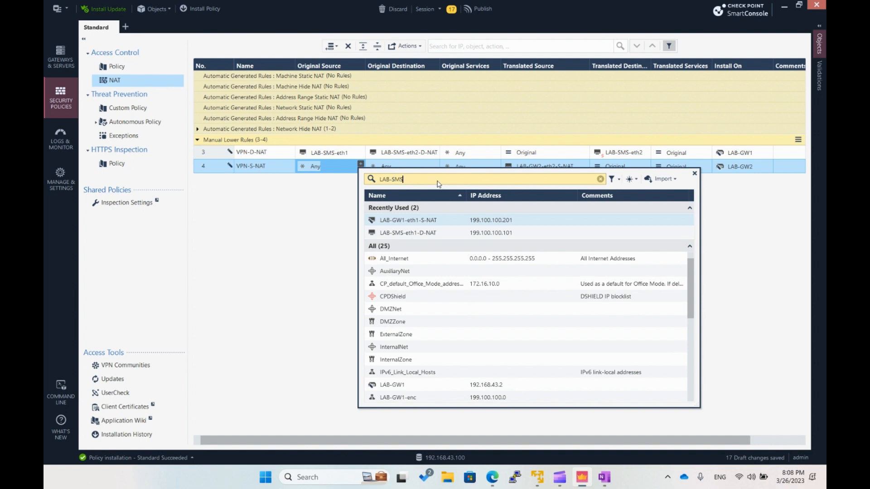
{"action": "type", "text": "-eth1"}
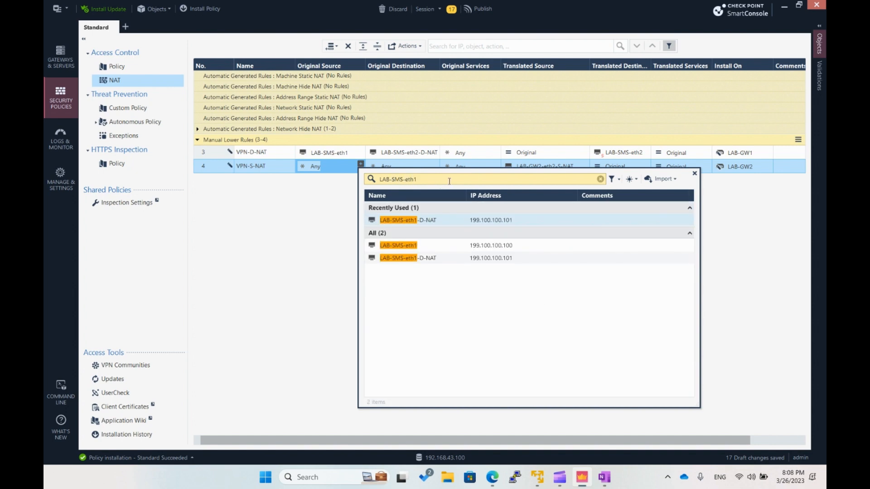
{"action": "left_click", "coordinate": [476, 246]}
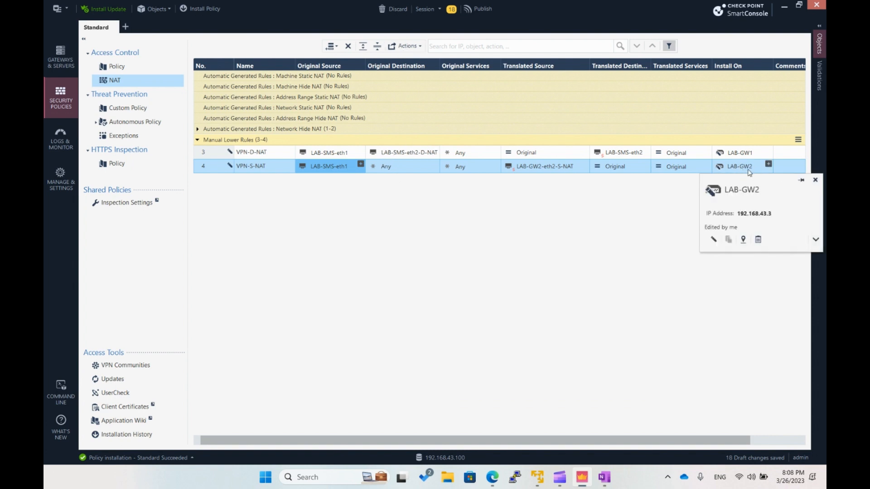
- Set the VPN-S-NAT rule's original destination to the LAB-SMS-eth2 host object
{"action": "left_click", "coordinate": [425, 168]}
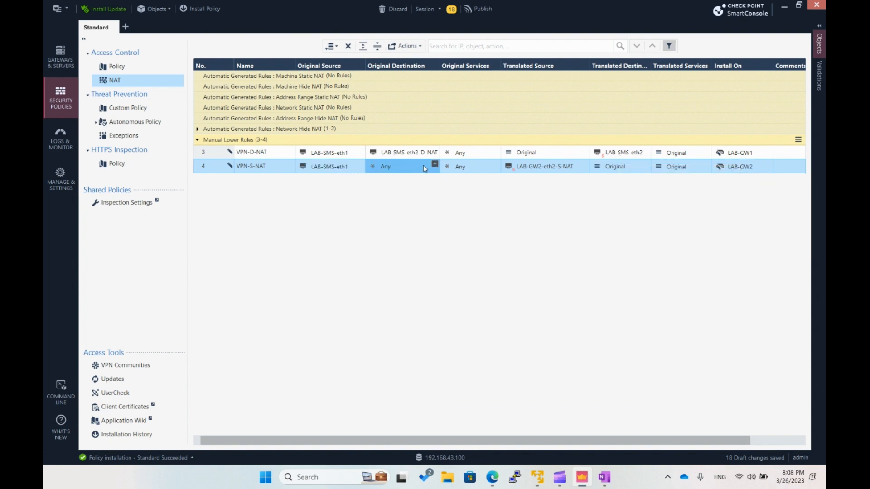
{"action": "left_click", "coordinate": [434, 165]}
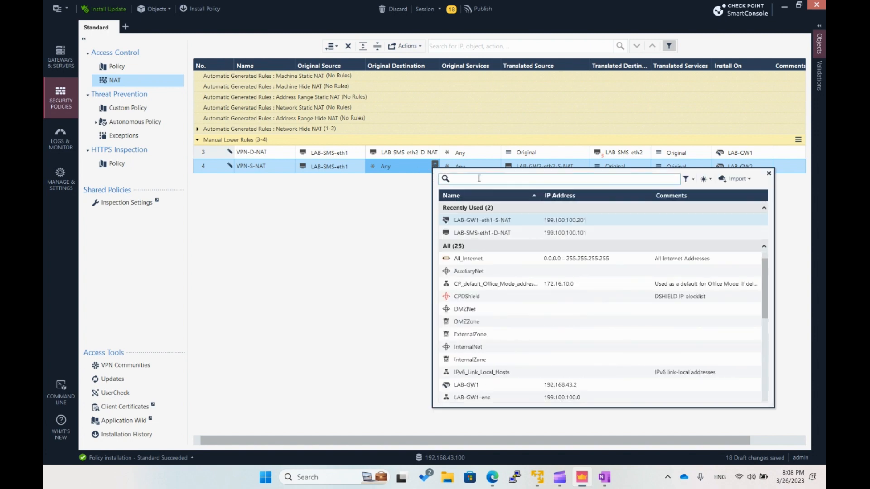
{"action": "type", "text": "LAB-SMS-eth2"}
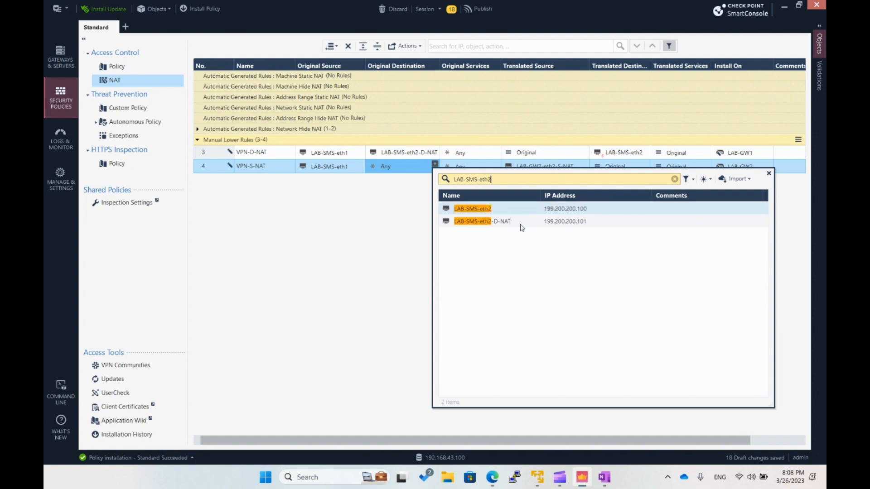
{"action": "left_click", "coordinate": [510, 209]}
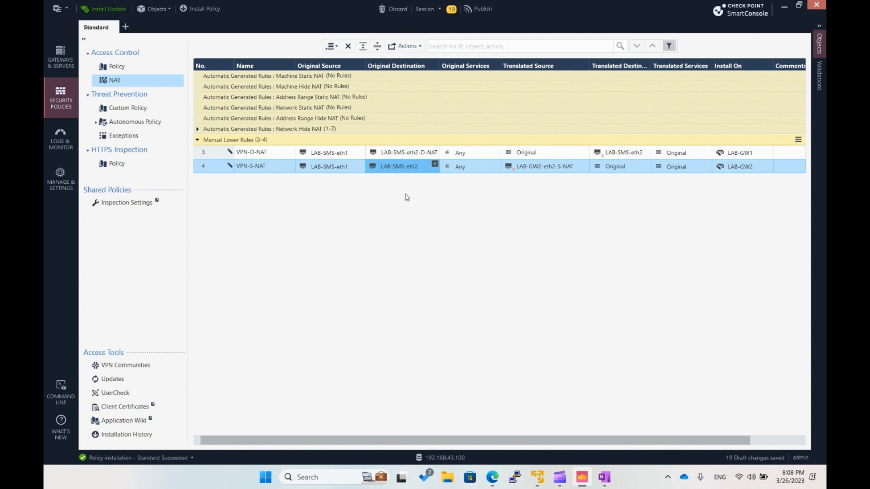
- Publish the session changes and install the Standard access control policy on LAB-GW1 and LAB-GW2, closing the installation details at the end
{"action": "left_click", "coordinate": [477, 10]}
{"action": "left_click", "coordinate": [479, 308]}
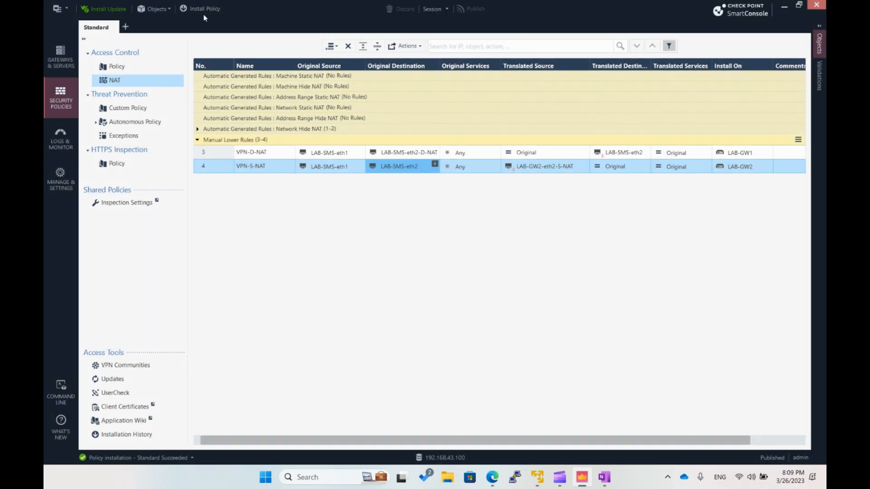
{"action": "left_click", "coordinate": [206, 10]}
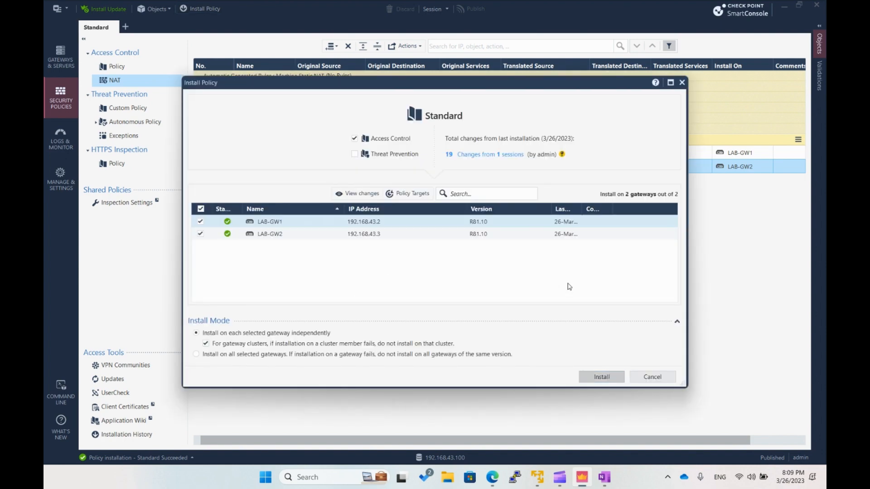
{"action": "key", "text": "Return"}
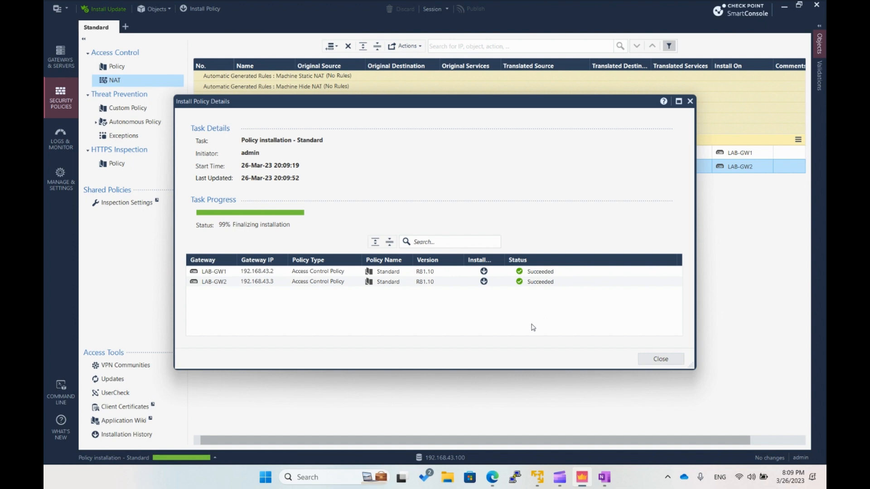
{"action": "left_click", "coordinate": [660, 359]}
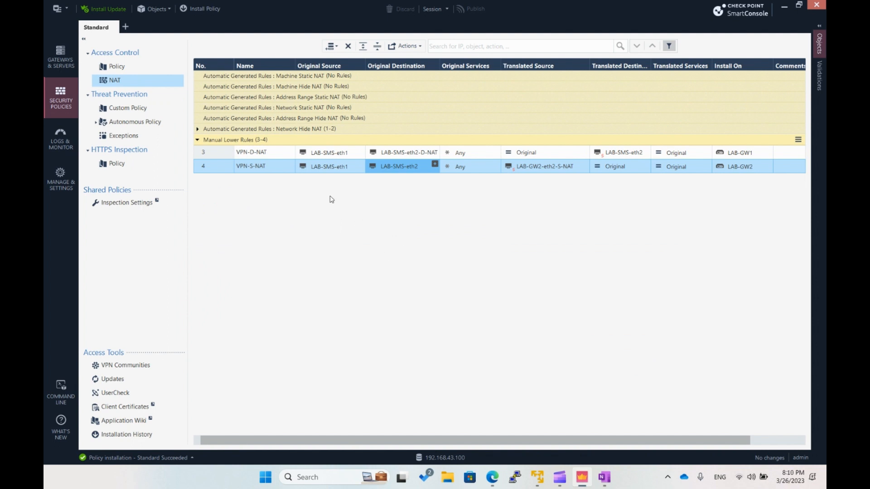
- Look over the gateways and servers overview, and return to the security policies
{"action": "left_click", "coordinate": [70, 74]}
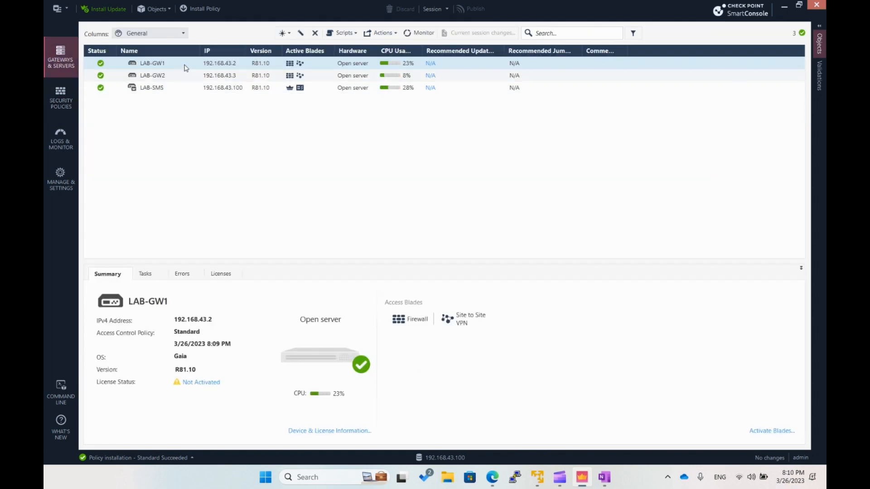
{"action": "left_click", "coordinate": [56, 99]}
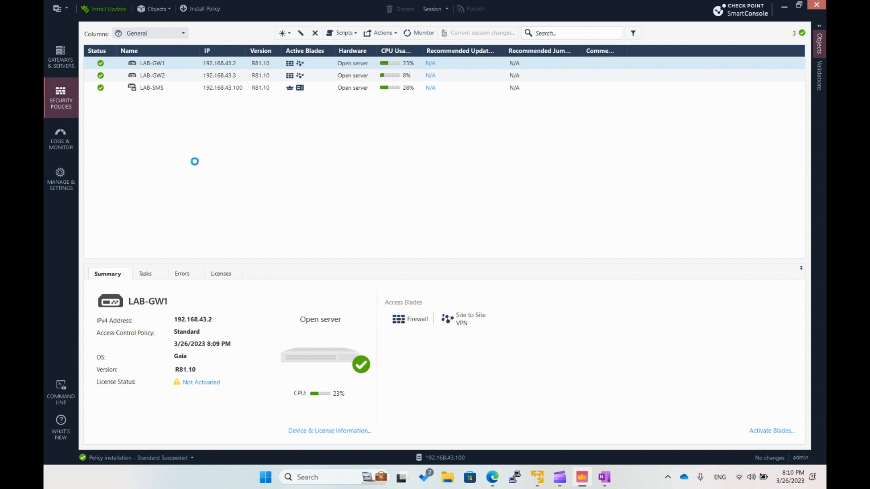
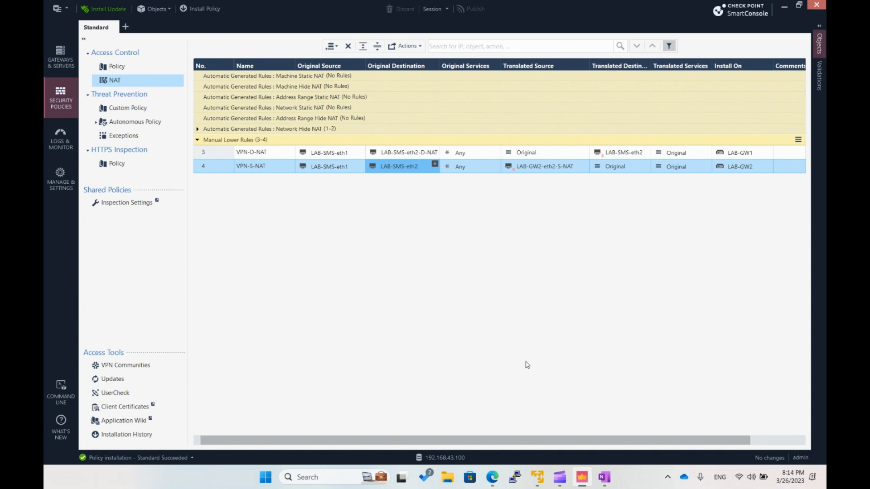
- Switch to PuTTY, open the saved LAB-GW1 SSH session, log in as admin with the account password, and maximize the terminal
{"action": "left_click", "coordinate": [514, 477]}
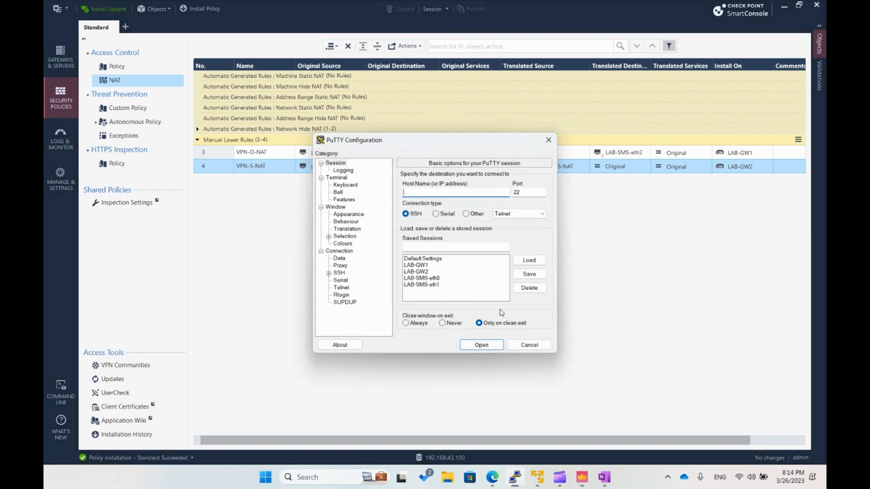
{"action": "left_click", "coordinate": [423, 267]}
{"action": "left_click", "coordinate": [482, 345]}
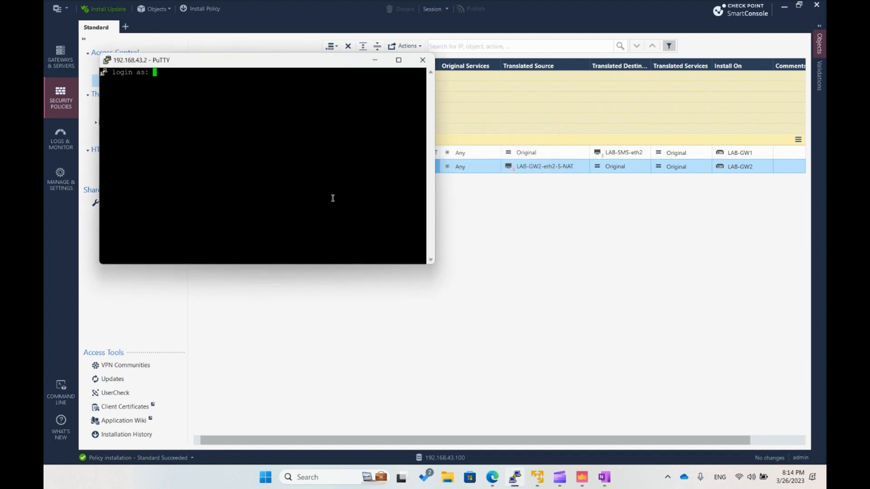
{"action": "type", "text": "admin"}
{"action": "key", "text": "Return"}
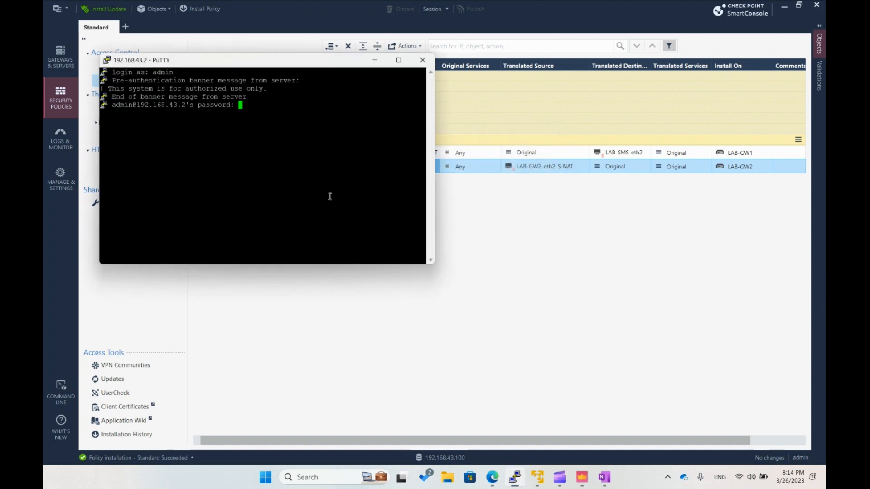
{"action": "key", "text": "Return"}
{"action": "left_click", "coordinate": [398, 60]}
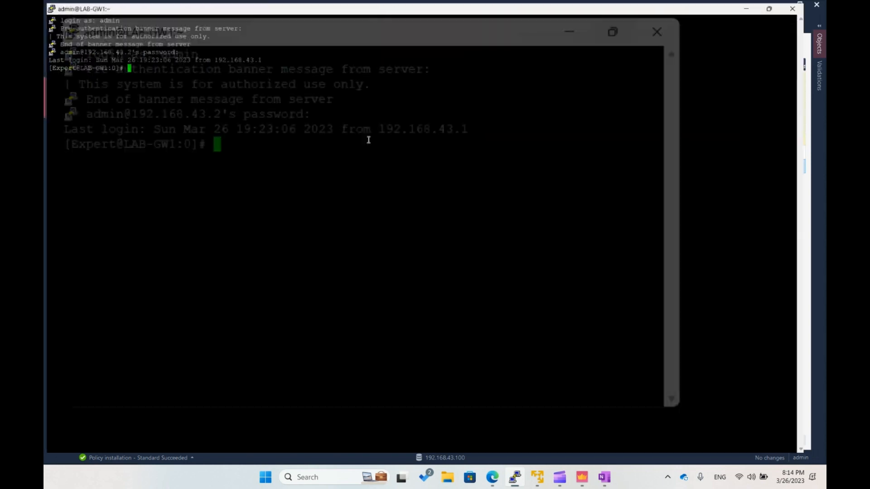
- Enter the clish shell from expert mode on LAB-GW1
{"action": "type", "text": "clis"}
{"action": "key", "text": "Return"}
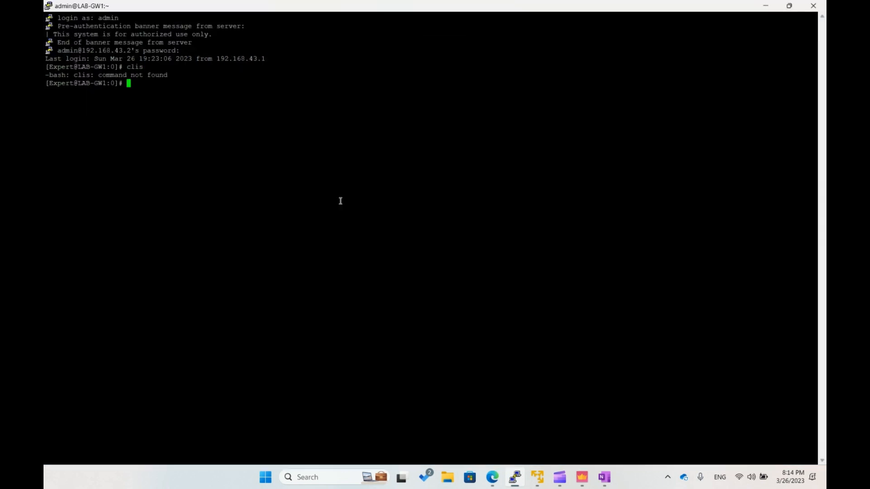
{"action": "type", "text": "clish"}
{"action": "key", "text": "Return"}
{"action": "key", "text": "Return"}
{"action": "key", "text": "Return"}
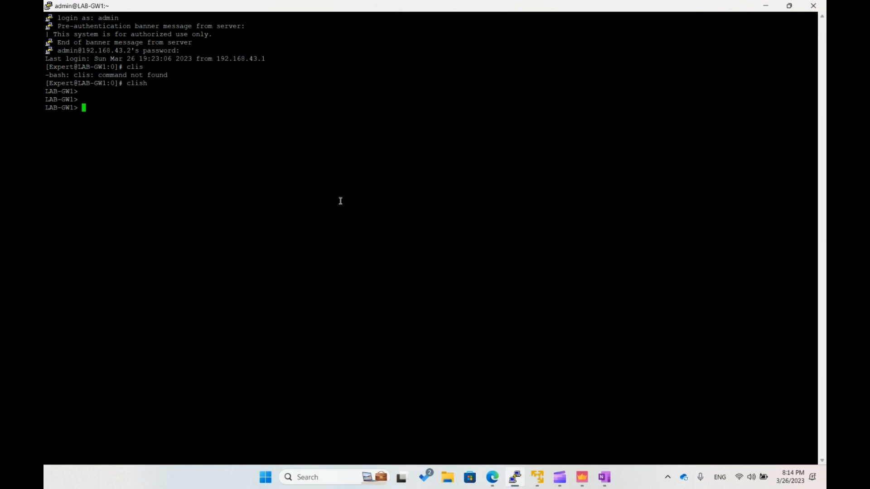
- Set LAB-GW1's default static route to next-hop gateway address 100.100.100.2 and turn it on
{"action": "type", "text": "set static-route"}
{"action": "key", "text": "Tab"}
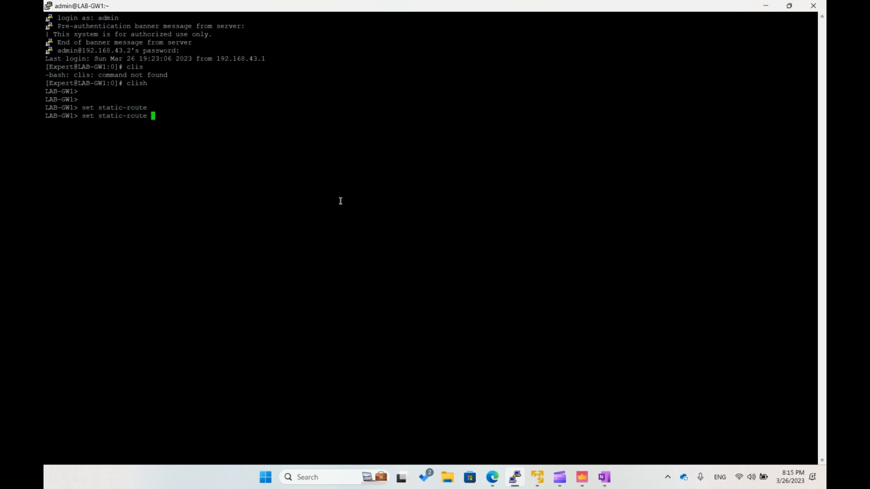
{"action": "type", "text": "def"}
{"action": "key", "text": "Tab"}
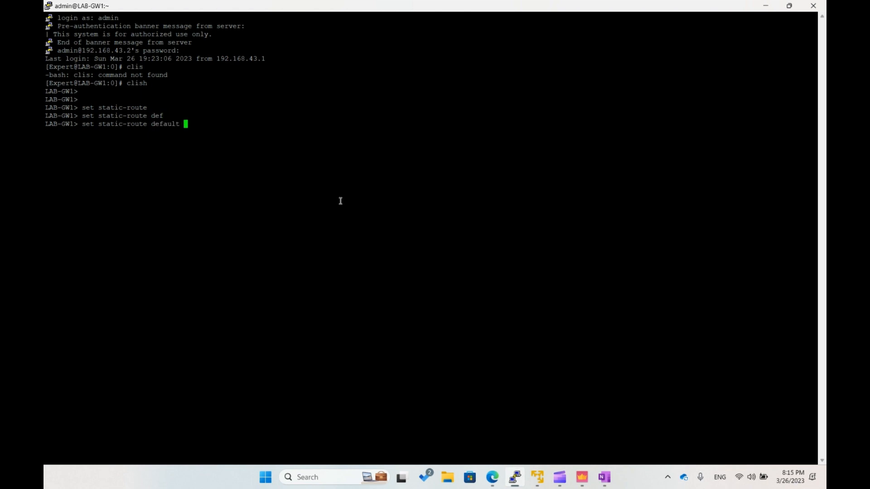
{"action": "type", "text": "nex"}
{"action": "key", "text": "Tab"}
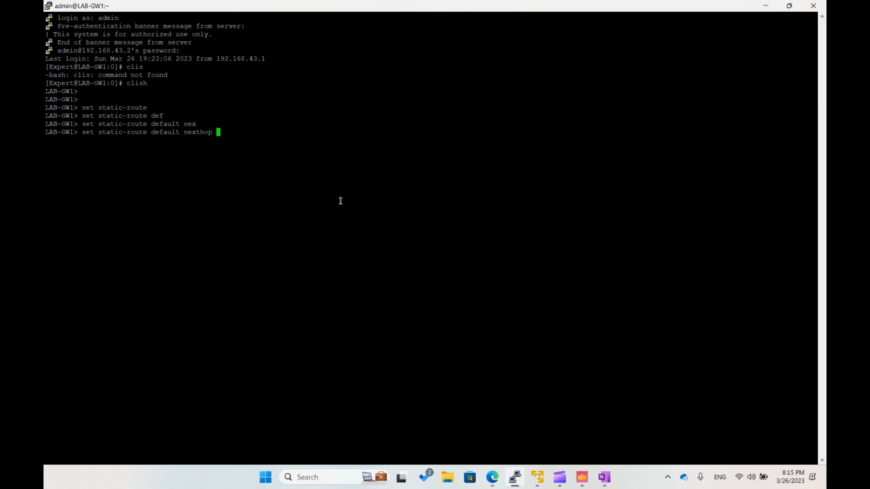
{"action": "type", "text": "gate"}
{"action": "key", "text": "Tab"}
{"action": "type", "text": "ad"}
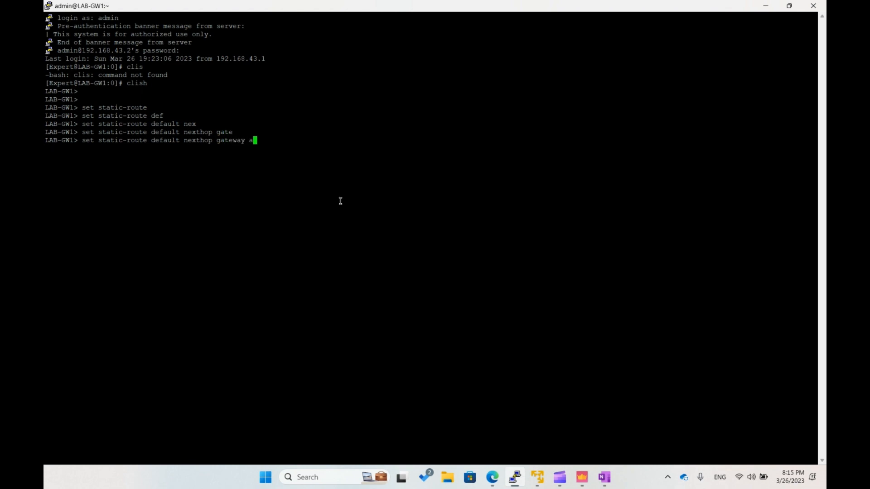
{"action": "key", "text": "Tab"}
{"action": "type", "text": "100.100.100."}
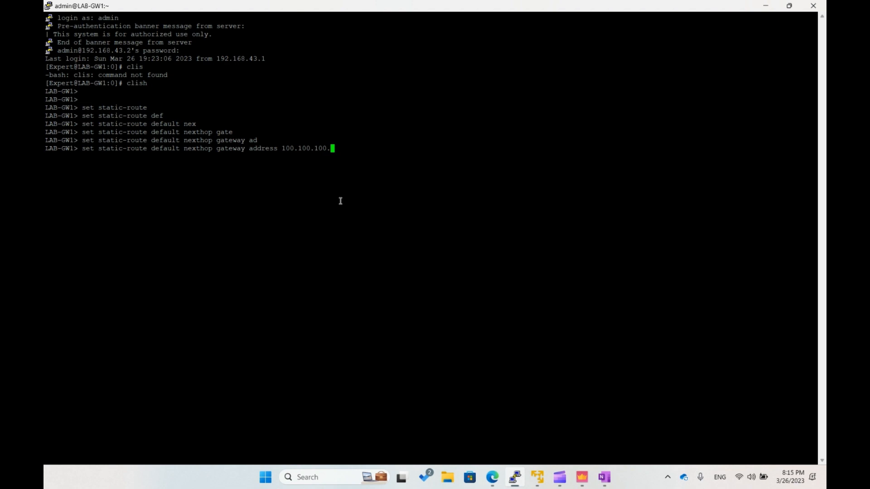
{"action": "type", "text": "2 on"}
{"action": "key", "text": "Return"}
- Save the configuration on LAB-GW1 and exit both shells to end the SSH session
{"action": "type", "text": "save conf"}
{"action": "type", "text": "it"}
{"action": "key", "text": "Return"}
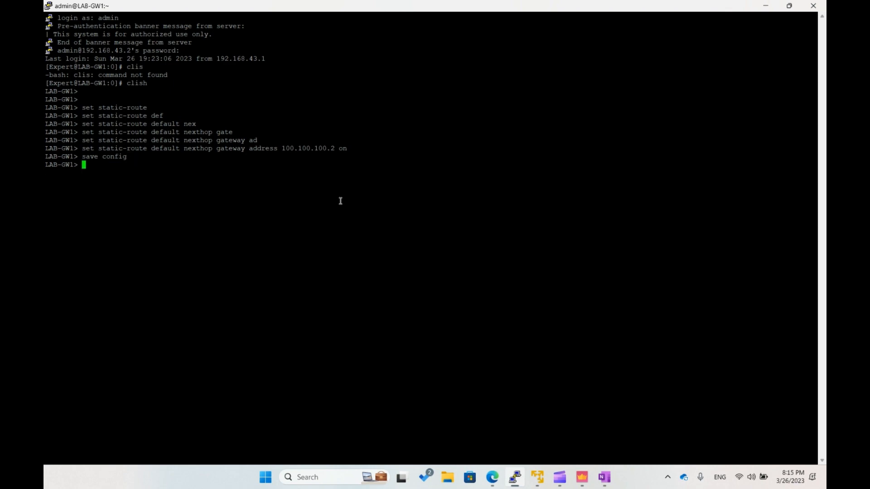
{"action": "type", "text": "exit"}
{"action": "key", "text": "Return"}
{"action": "type", "text": "exit"}
{"action": "key", "text": "Return"}
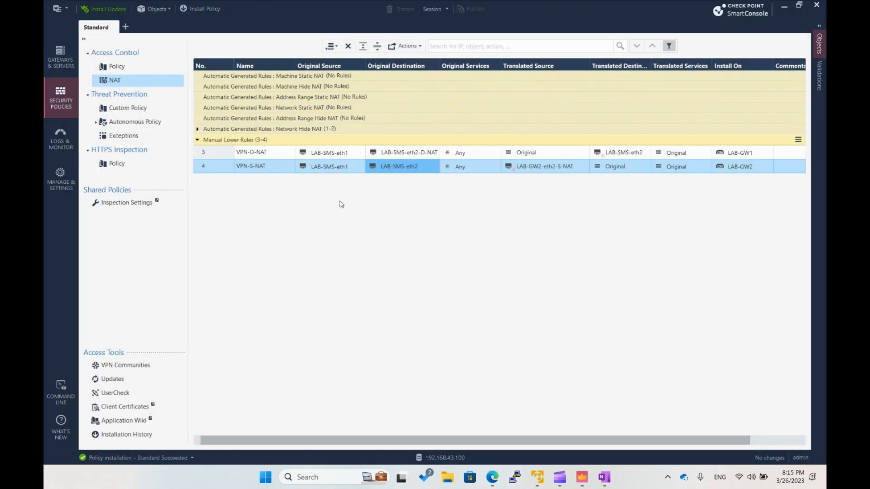
- Open the saved LAB-GW2 SSH session in PuTTY, log in as admin with the account password, and enter clish
{"action": "left_click", "coordinate": [521, 477]}
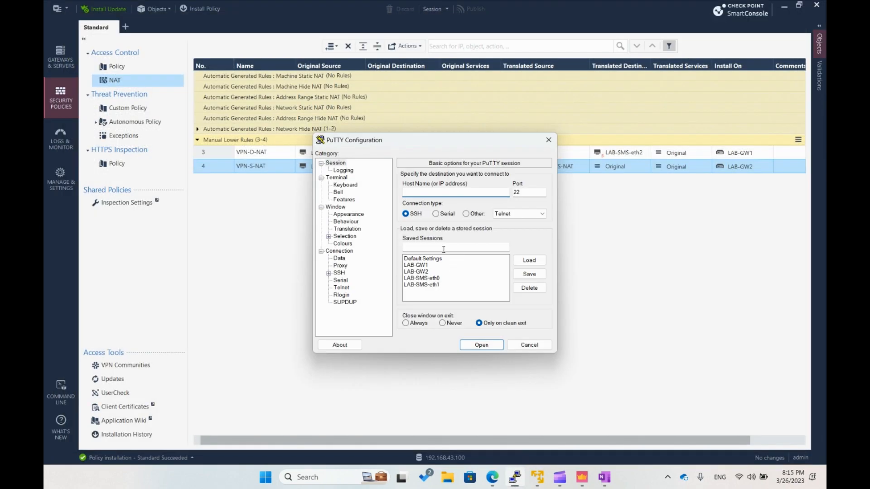
{"action": "left_click", "coordinate": [426, 270]}
{"action": "left_click", "coordinate": [479, 342]}
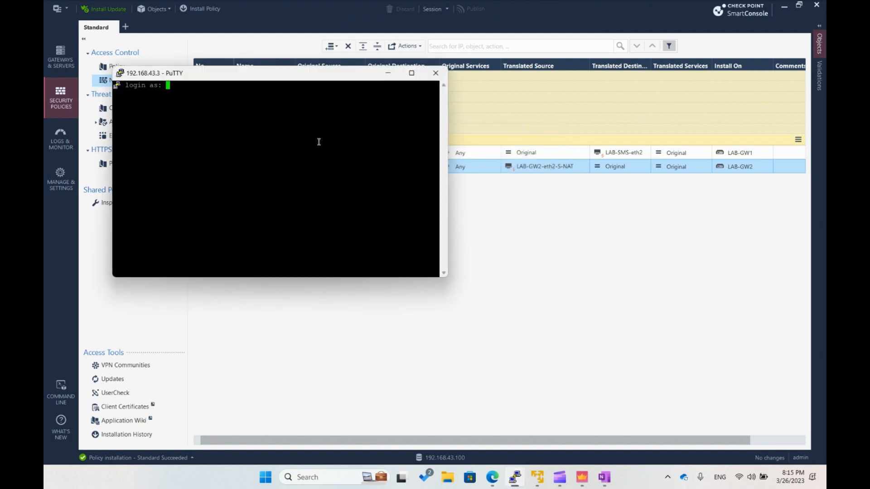
{"action": "type", "text": "admin"}
{"action": "key", "text": "Return"}
{"action": "key", "text": "Return"}
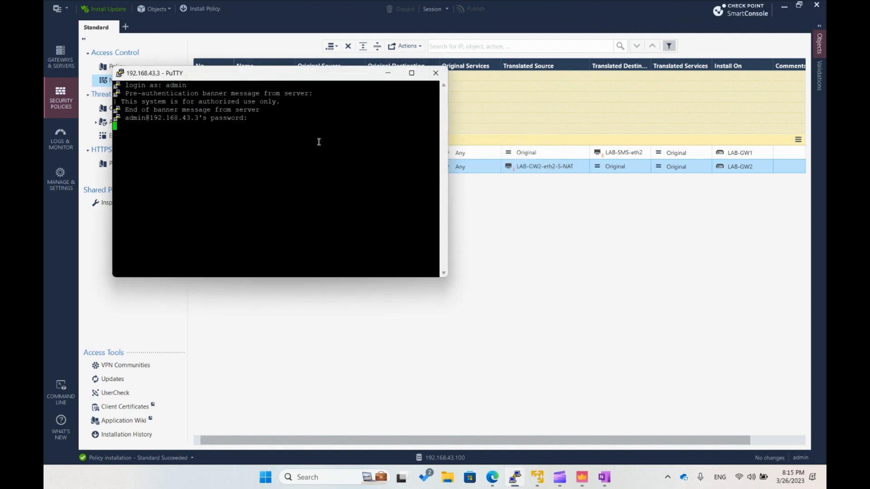
{"action": "left_click", "coordinate": [411, 73]}
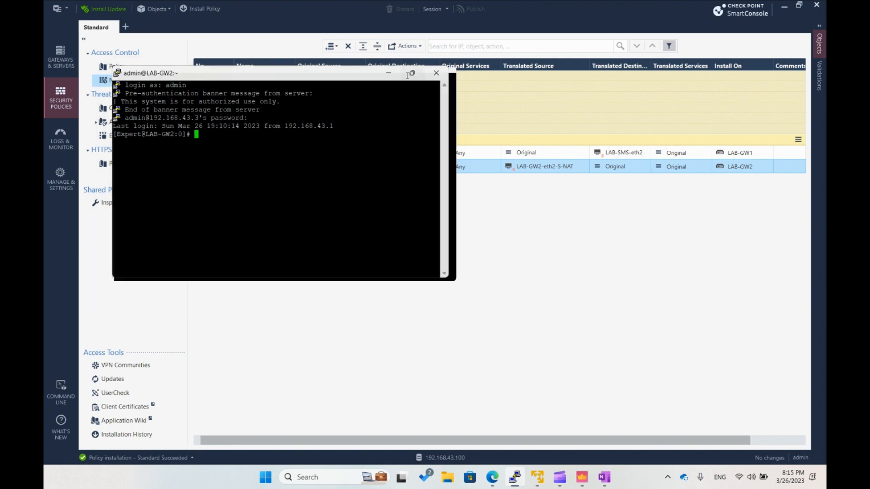
{"action": "type", "text": "clish"}
{"action": "key", "text": "Return"}
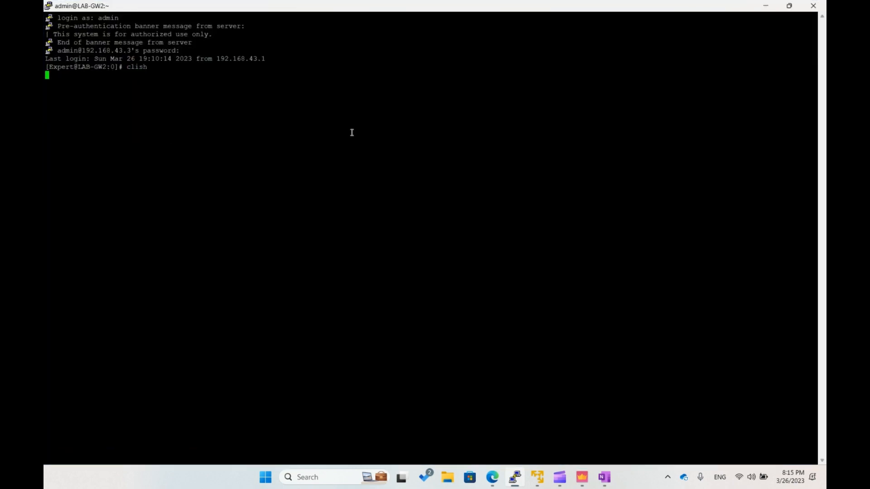
{"action": "type", "text": "set defau"}
{"action": "key", "text": "Tab"}
{"action": "key", "text": "BackSpace"}
{"action": "key", "text": "BackSpace"}
{"action": "key", "text": "BackSpace"}
{"action": "key", "text": "BackSpace"}
{"action": "key", "text": "BackSpace"}
- Set LAB-GW2's default static route to next-hop gateway address 100.100.100.1 and turn it on
{"action": "type", "text": "st"}
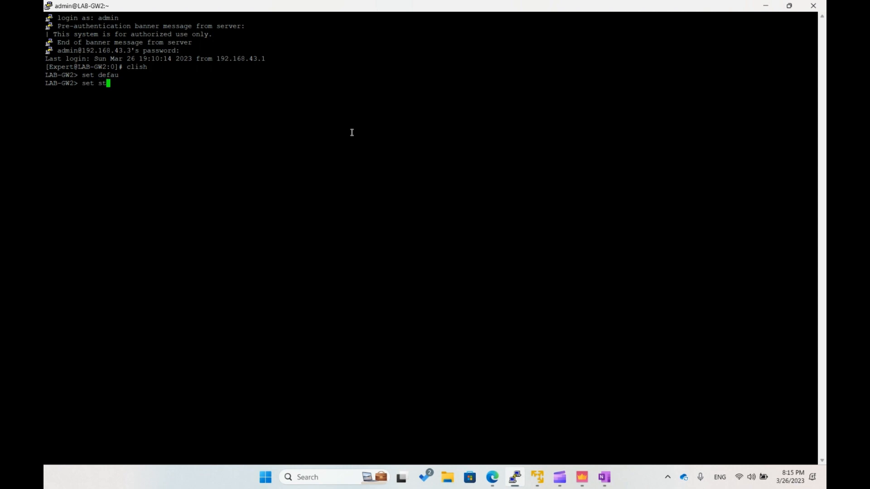
{"action": "key", "text": "Tab"}
{"action": "type", "text": "u"}
{"action": "key", "text": "Tab"}
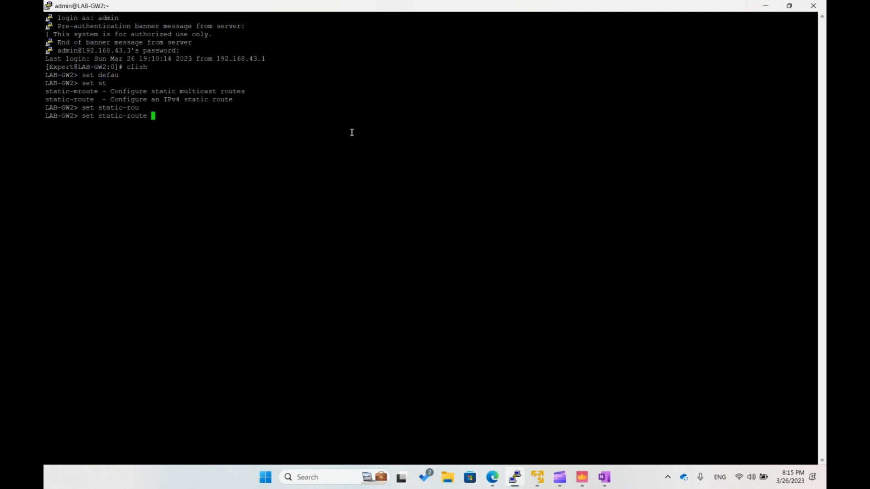
{"action": "type", "text": "de"}
{"action": "key", "text": "Tab"}
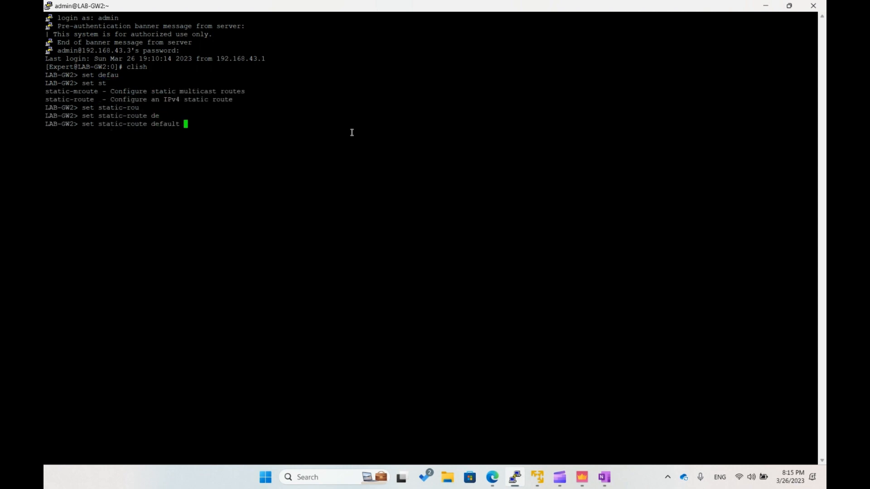
{"action": "type", "text": "nex"}
{"action": "key", "text": "Tab"}
{"action": "type", "text": "gate"}
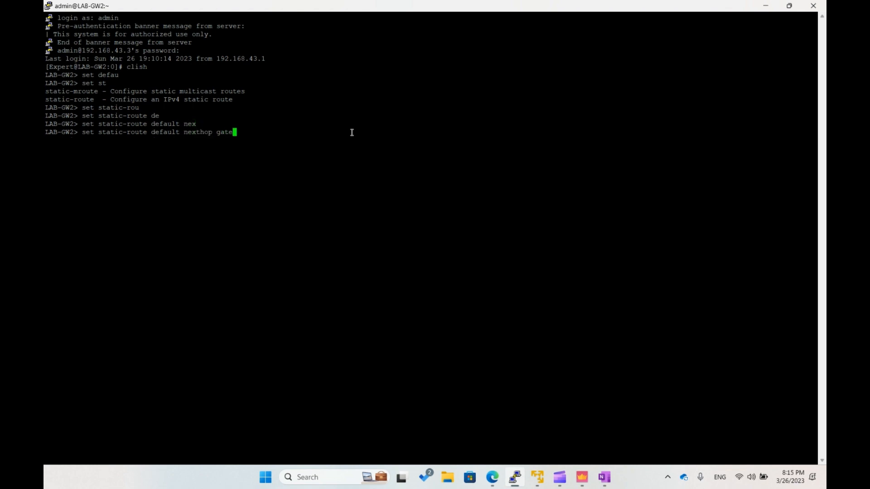
{"action": "key", "text": "Tab"}
{"action": "type", "text": "d"}
{"action": "type", "text": "d"}
{"action": "key", "text": "Tab"}
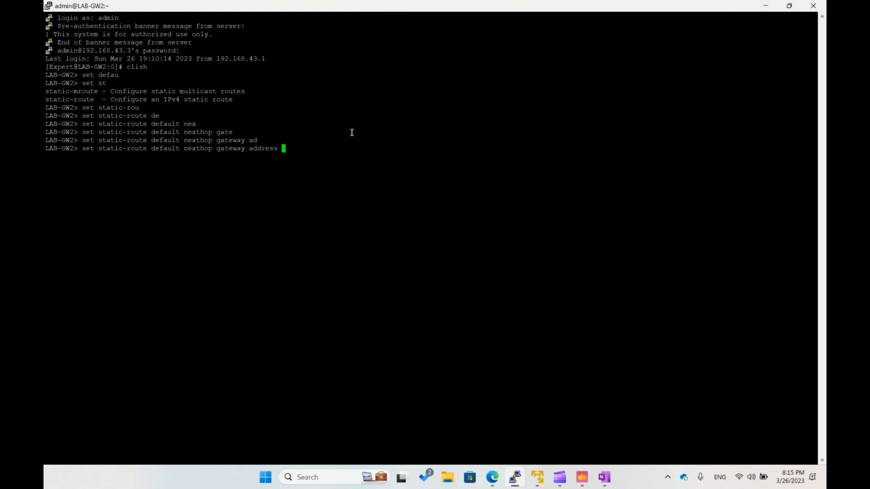
{"action": "type", "text": "100.100.100.1 on"}
{"action": "key", "text": "Return"}
- Save the configuration on LAB-GW2 and exit both shells to end the SSH session
{"action": "type", "text": "save config"}
{"action": "key", "text": "Return"}
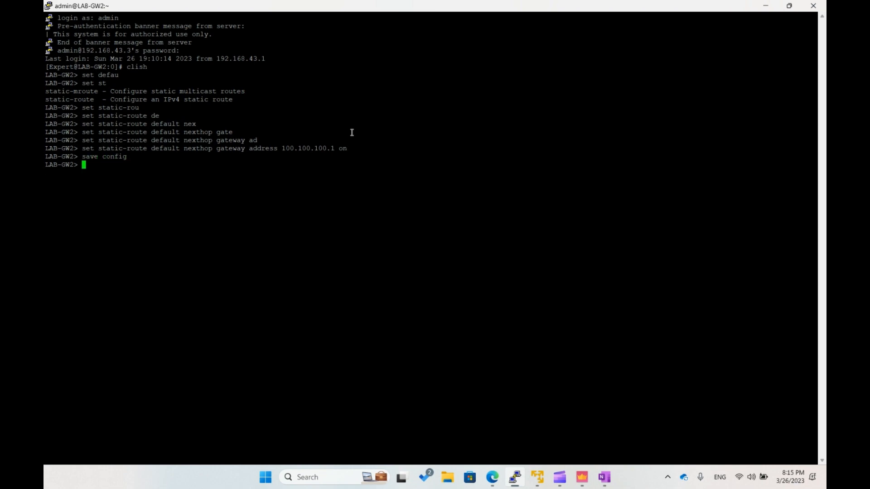
{"action": "type", "text": "exit"}
{"action": "key", "text": "Return"}
{"action": "type", "text": "exit"}
{"action": "key", "text": "Return"}
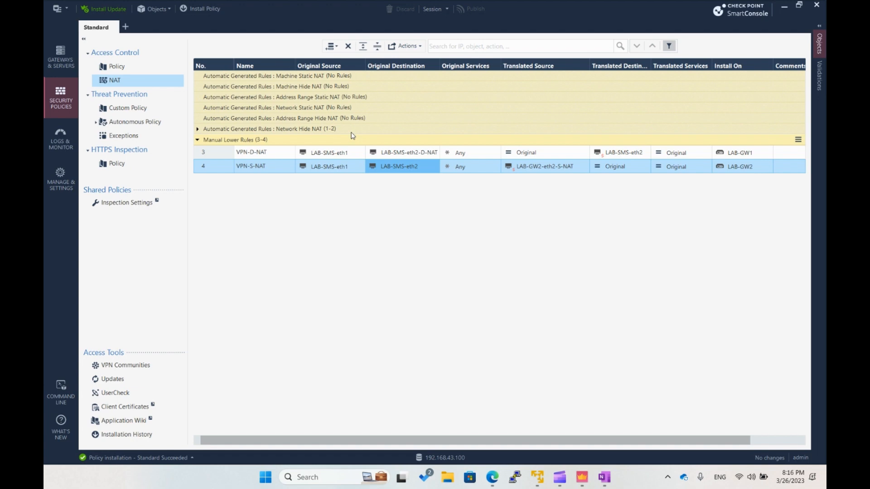
- Open the saved LAB-SMS-eth0 SSH session in PuTTY, log in as admin with the account password, and maximize the terminal
{"action": "left_click", "coordinate": [514, 477]}
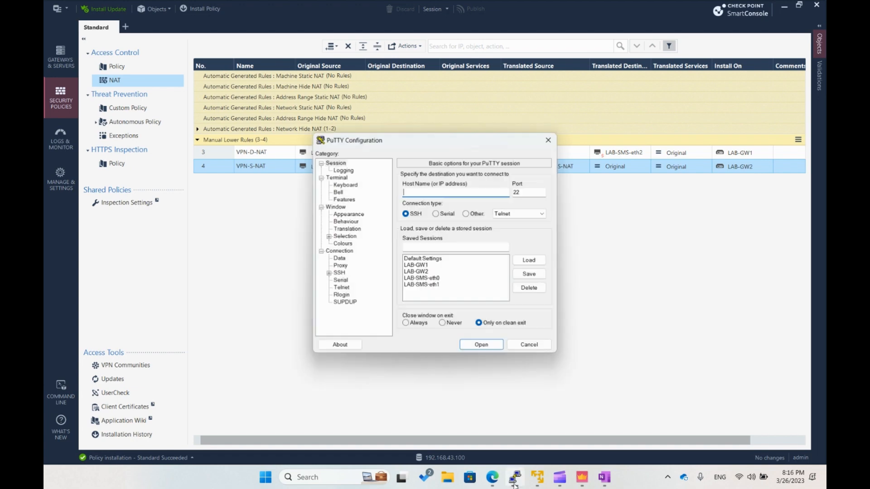
{"action": "left_click", "coordinate": [435, 278]}
{"action": "left_click", "coordinate": [472, 346]}
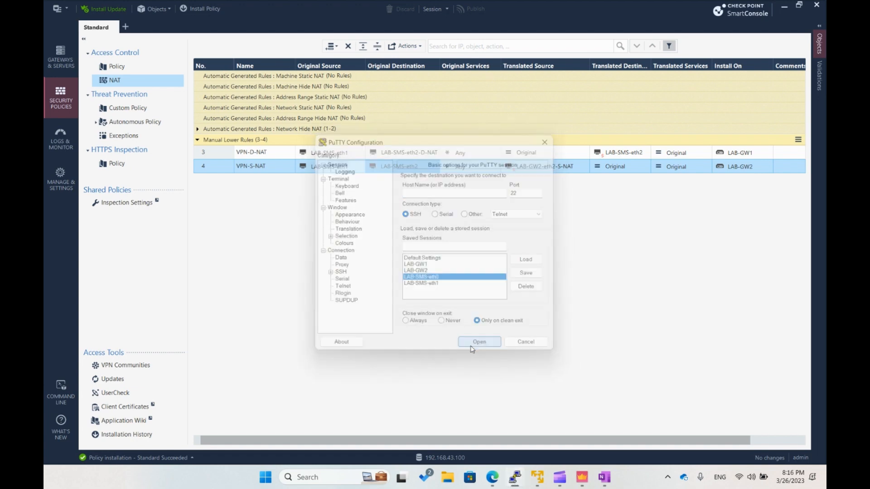
{"action": "type", "text": "admin"}
{"action": "key", "text": "Return"}
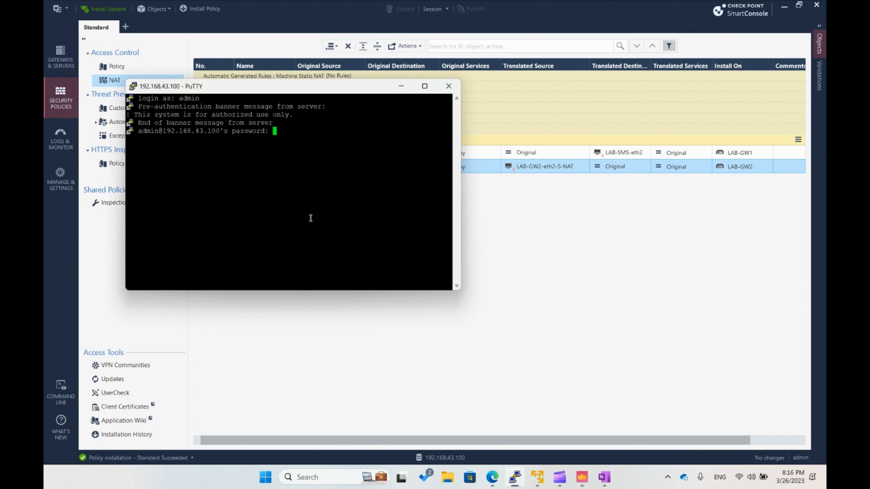
{"action": "key", "text": "Return"}
{"action": "key", "text": "Return"}
{"action": "key", "text": "Return"}
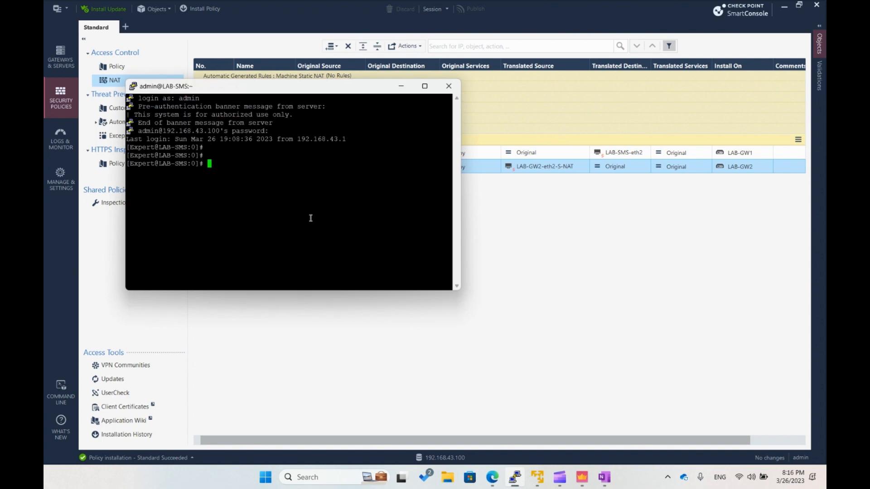
{"action": "left_click", "coordinate": [429, 87]}
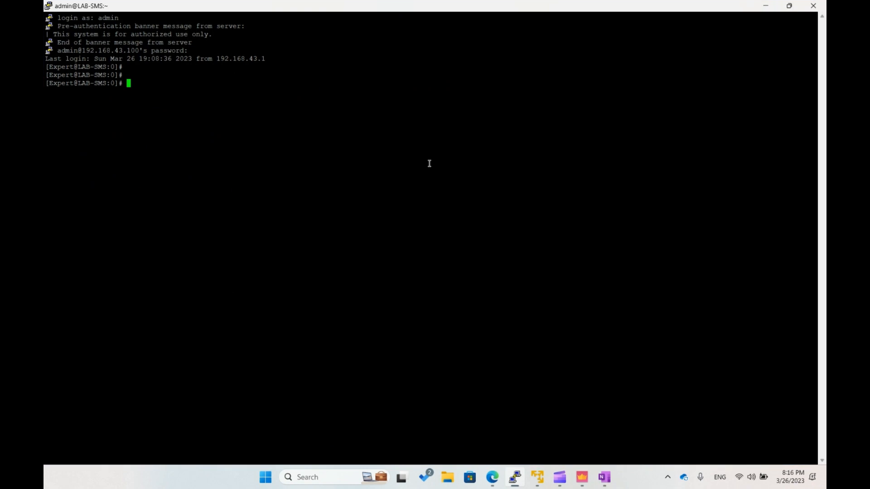
- Enter clish on LAB-SMS and begin a set static-route command
{"action": "type", "text": "clish"}
{"action": "key", "text": "Return"}
{"action": "type", "text": "set static-rou"}
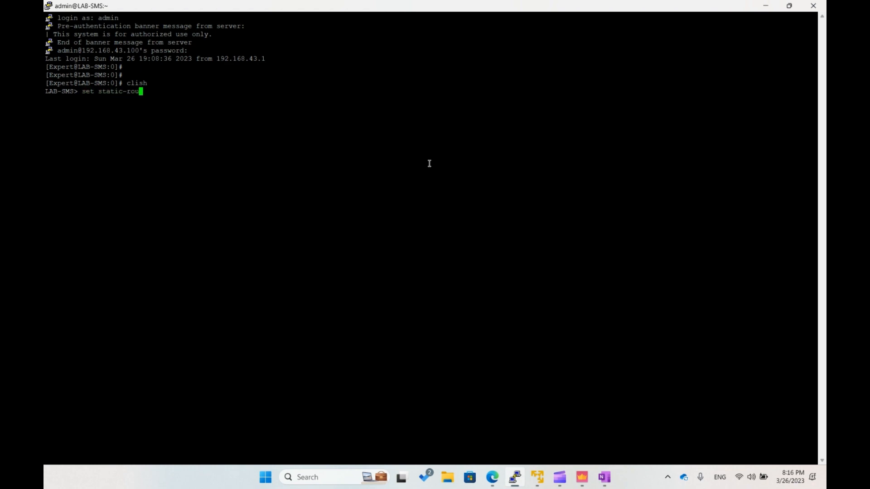
{"action": "key", "text": "Tab"}
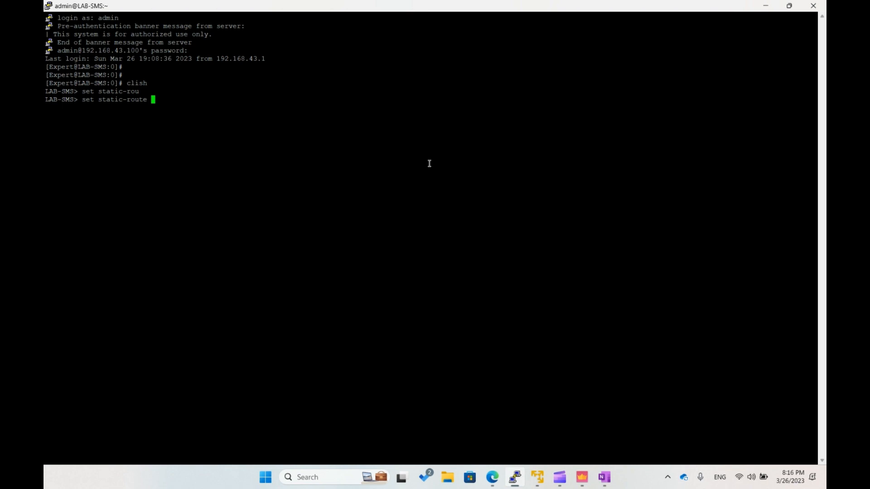
- Switch to SmartConsole, copy the IPv4 address of the VPN-D-NAT rule's original destination host LAB-SMS-eth2-D-NAT, and return to the LAB-SMS terminal
{"action": "key", "text": "alt+Tab"}
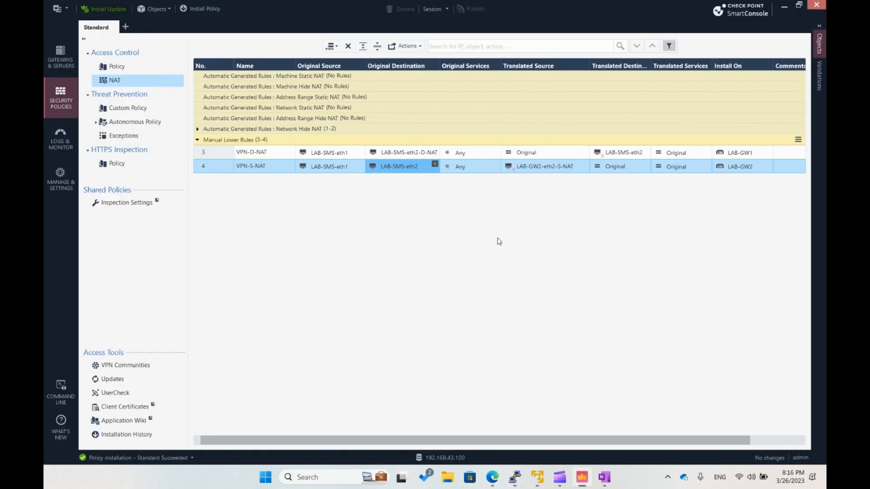
{"action": "left_click", "coordinate": [743, 154]}
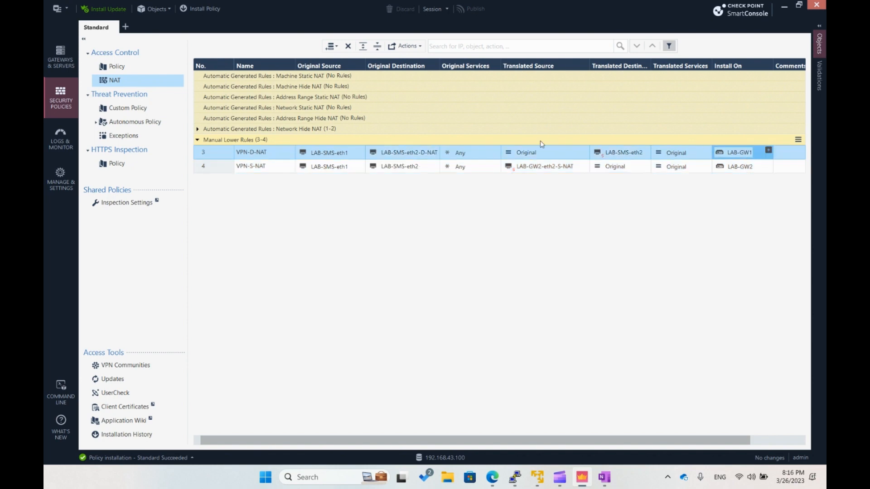
{"action": "left_click", "coordinate": [402, 154]}
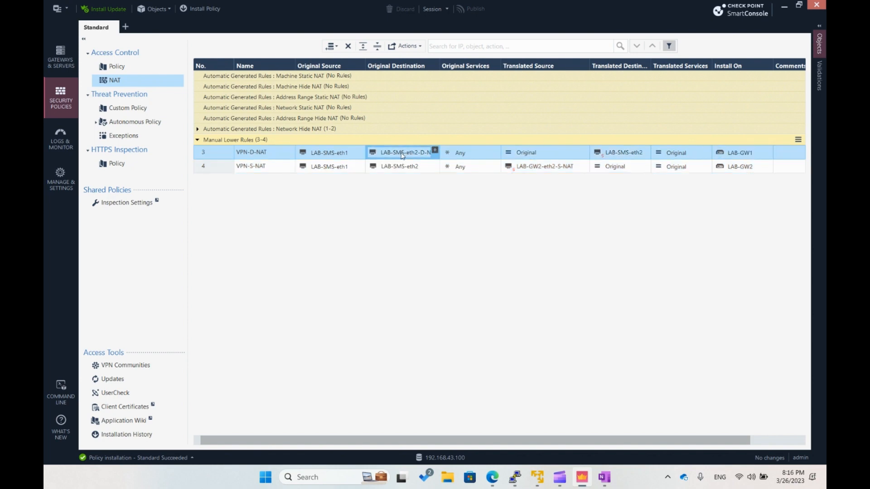
{"action": "double_click", "coordinate": [402, 154]}
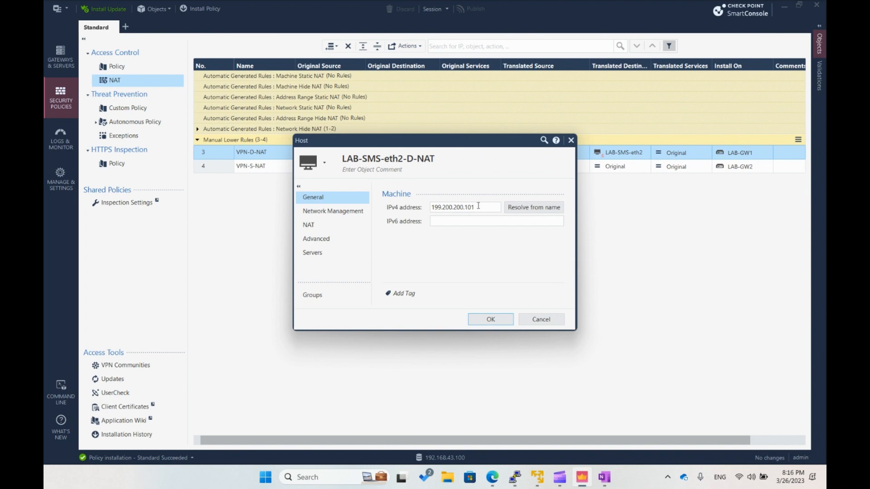
{"action": "left_click", "coordinate": [541, 319]}
{"action": "left_click", "coordinate": [507, 475]}
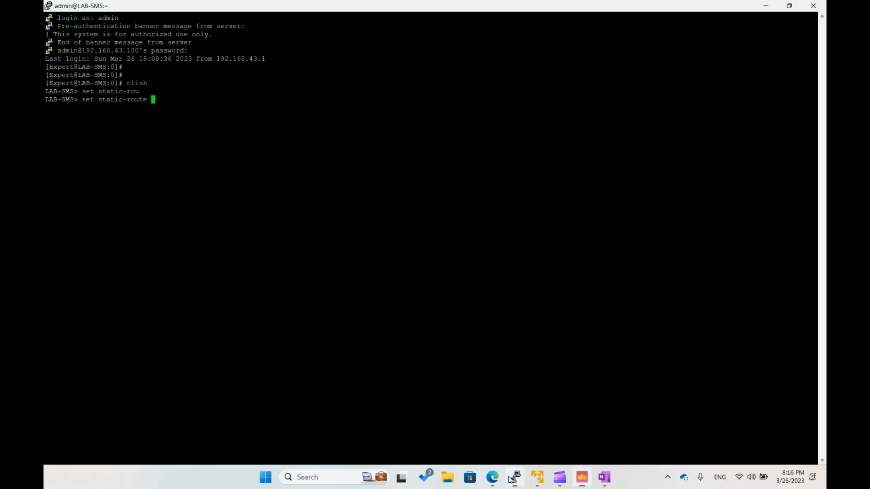
- Complete the static route to 199.200.200.101/32 with next-hop gateway address 199.100.100.1, turn it on, and save the configuration
{"action": "right_click", "coordinate": [305, 182]}
{"action": "type", "text": "/32"}
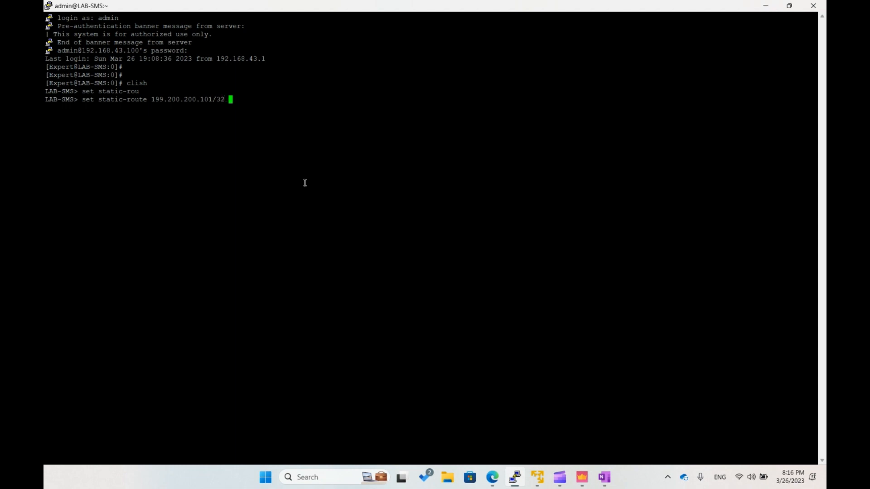
{"action": "key", "text": "Tab"}
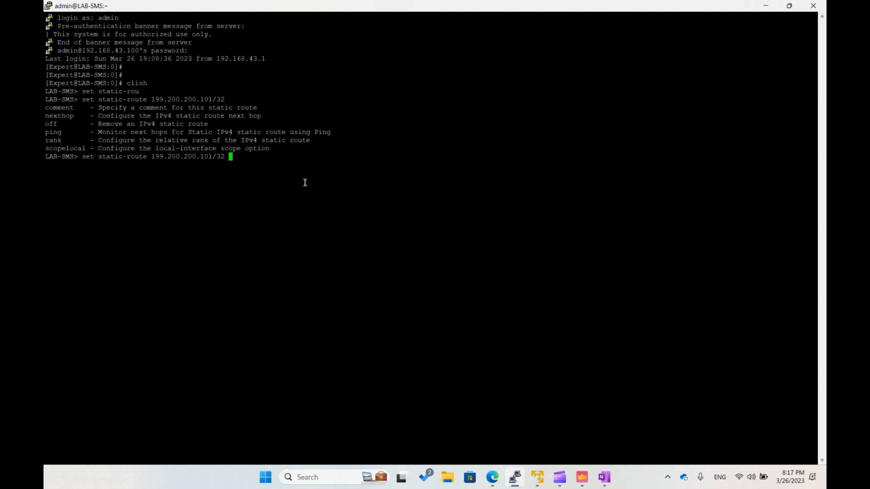
{"action": "type", "text": "next"}
{"action": "key", "text": "Tab"}
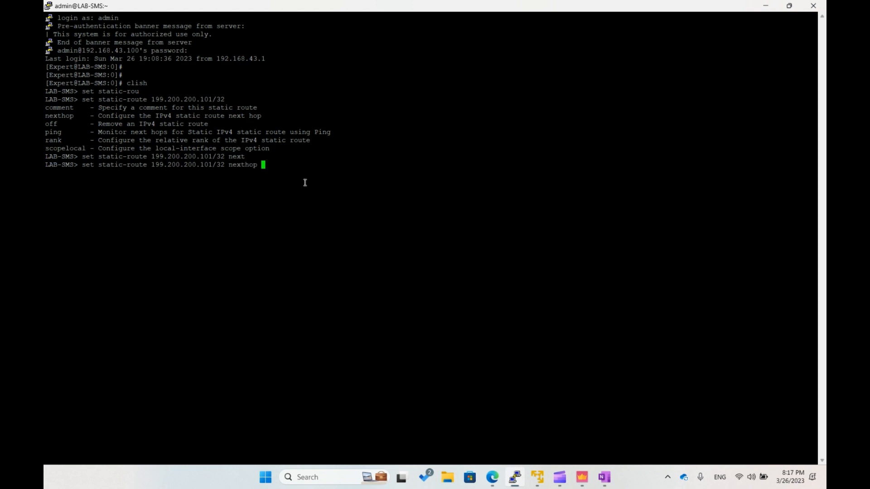
{"action": "type", "text": "gate"}
{"action": "key", "text": "Tab"}
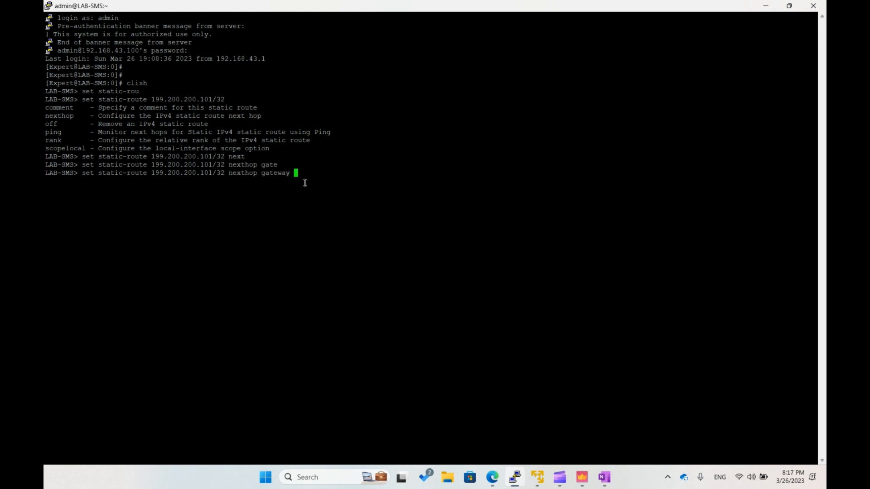
{"action": "type", "text": "ad"}
{"action": "key", "text": "Tab"}
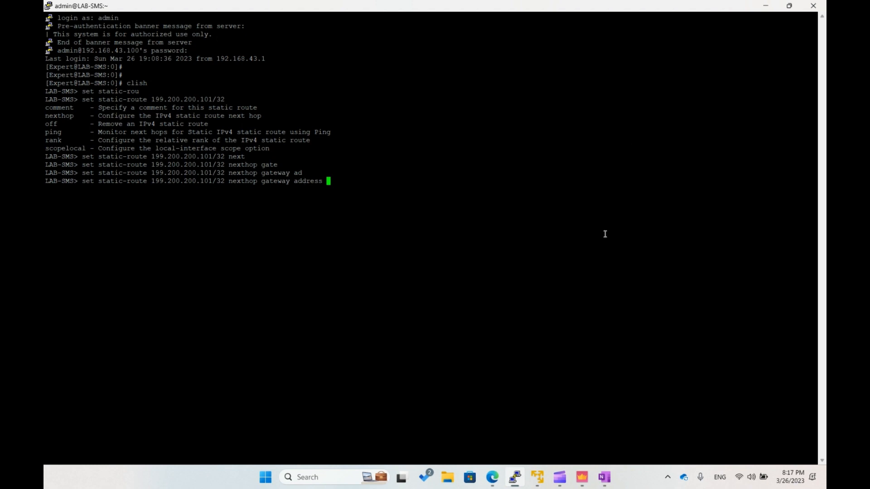
{"action": "type", "text": "199.100.100.1 on"}
{"action": "key", "text": "Return"}
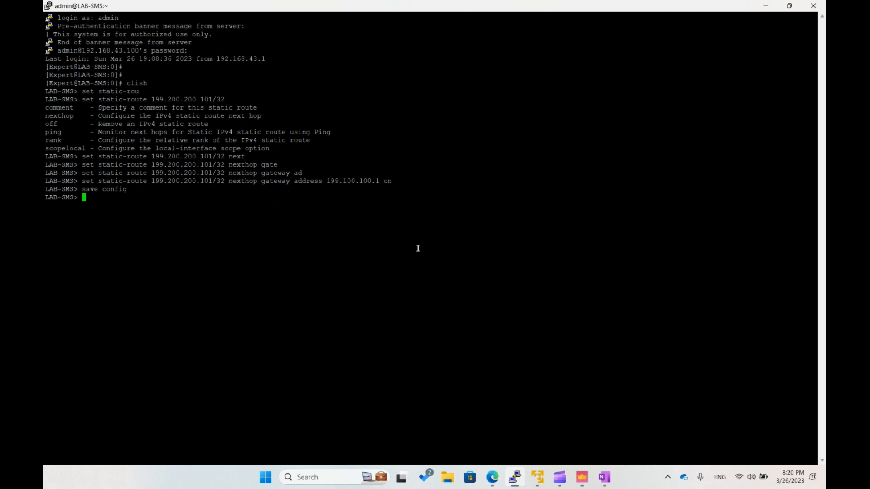
- Look up the IPv4 address of the VPN-S-NAT rule's translated source host LAB-GW2-eth2-S-NAT in SmartConsole, then return to the PuTTY terminal
{"action": "left_click", "coordinate": [578, 472]}
{"action": "double_click", "coordinate": [548, 170]}
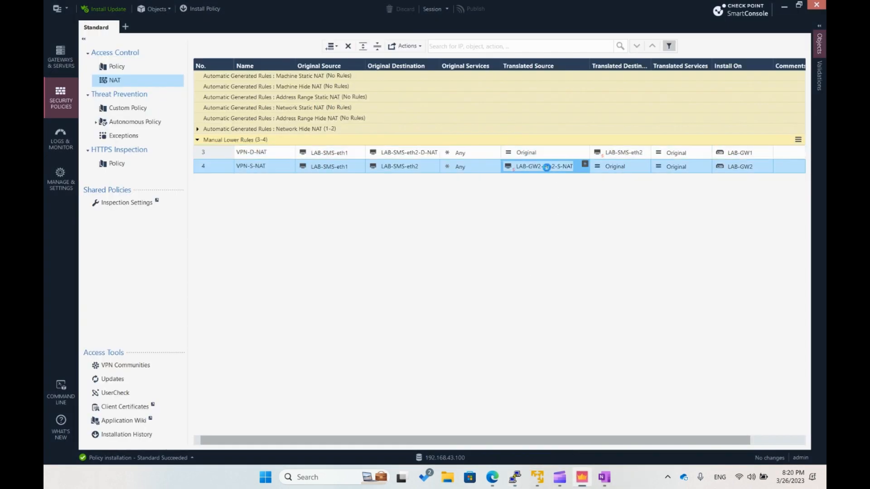
{"action": "left_click_drag", "start_coordinate": [476, 207], "coordinate": [413, 209]}
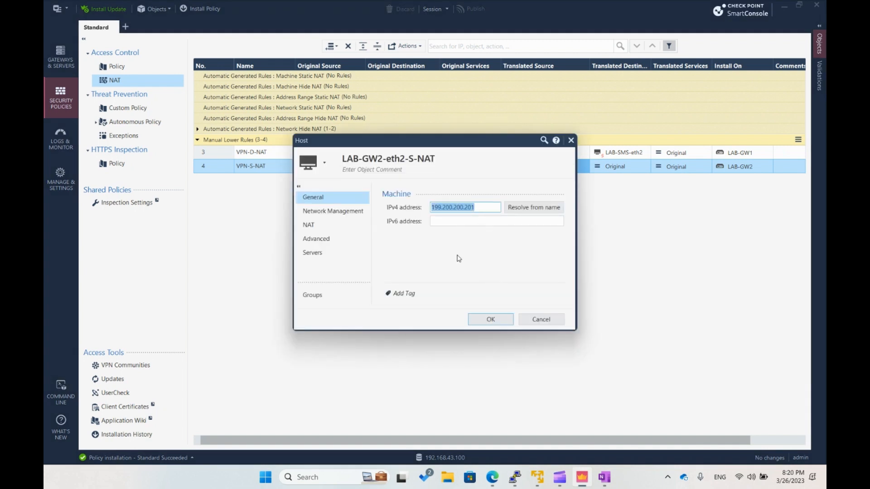
{"action": "left_click", "coordinate": [535, 319]}
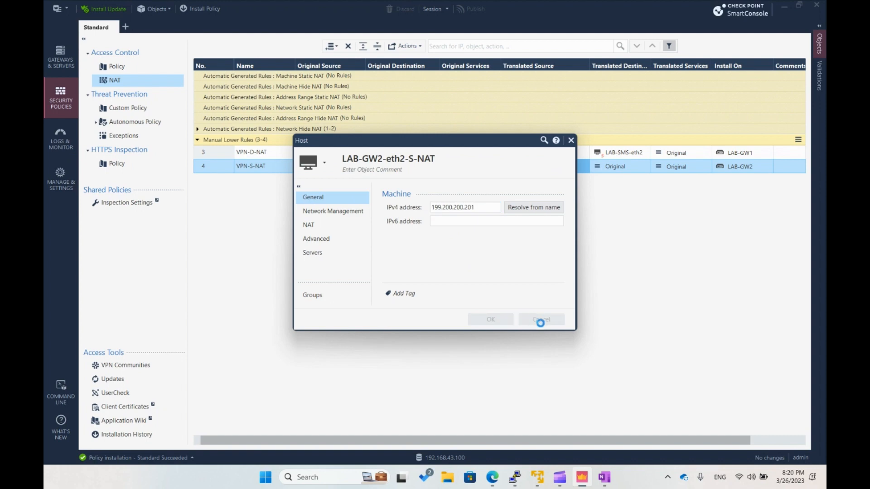
{"action": "left_click", "coordinate": [514, 477]}
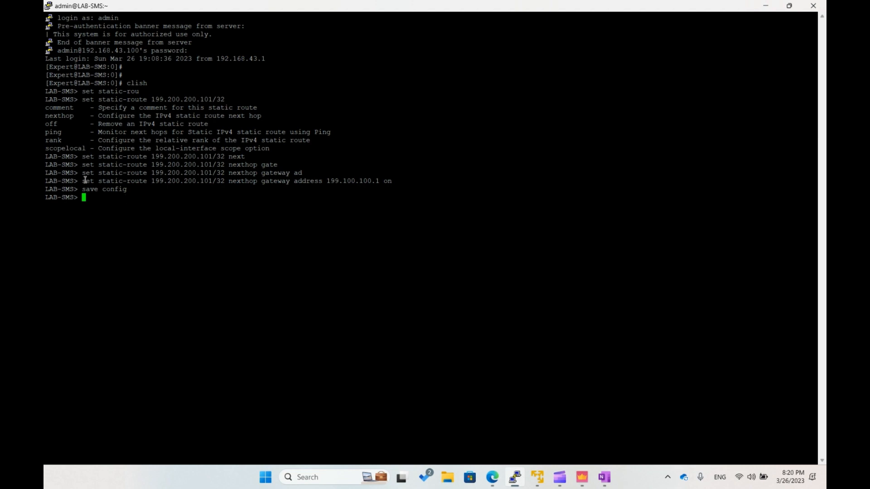
- Reuse the previous route command on LAB-SMS to turn on a static route to 199.200.200.201/32 through next-hop gateway address 199.200.200.1
{"action": "left_click_drag", "start_coordinate": [83, 180], "coordinate": [388, 182]}
{"action": "right_click", "coordinate": [328, 219]}
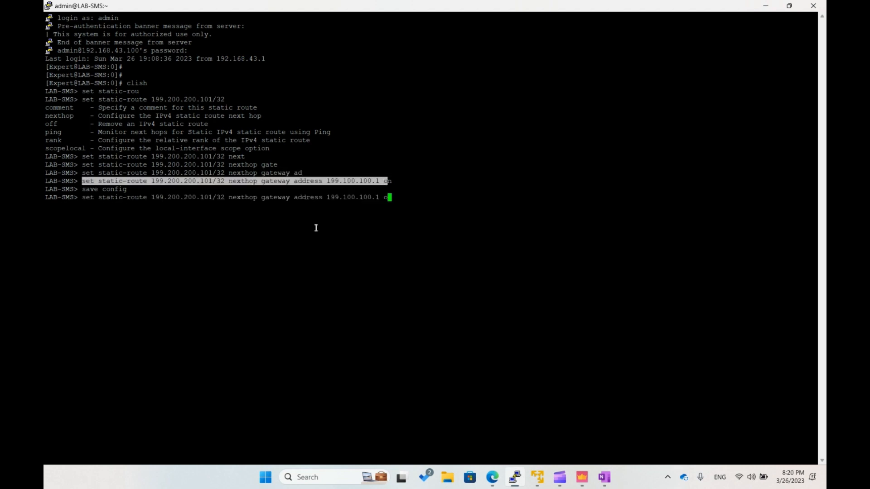
{"action": "key", "text": "Left"}
{"action": "key", "text": "Left"}
{"action": "key", "text": "Left"}
{"action": "key", "text": "Left"}
{"action": "key", "text": "Left"}
{"action": "key", "text": "Left"}
{"action": "key", "text": "Left"}
{"action": "key", "text": "Left"}
{"action": "key", "text": "Left"}
{"action": "key", "text": "BackSpace"}
{"action": "type", "text": "2"}
{"action": "key", "text": "Right"}
{"action": "key", "text": "Right"}
{"action": "key", "text": "Right"}
{"action": "key", "text": "Right"}
{"action": "key", "text": "Left"}
{"action": "key", "text": "Left"}
{"action": "key", "text": "Left"}
{"action": "key", "text": "Left"}
{"action": "key", "text": "Left"}
{"action": "key", "text": "Left"}
{"action": "key", "text": "Left"}
{"action": "key", "text": "Left"}
{"action": "key", "text": "Left"}
{"action": "key", "text": "Left"}
{"action": "key", "text": "Left"}
{"action": "key", "text": "Left"}
{"action": "key", "text": "Left"}
{"action": "key", "text": "Left"}
{"action": "key", "text": "Left"}
{"action": "key", "text": "Left"}
{"action": "key", "text": "Left"}
{"action": "key", "text": "Left"}
{"action": "key", "text": "Left"}
{"action": "key", "text": "Left"}
{"action": "key", "text": "Left"}
{"action": "left_click", "coordinate": [315, 229]}
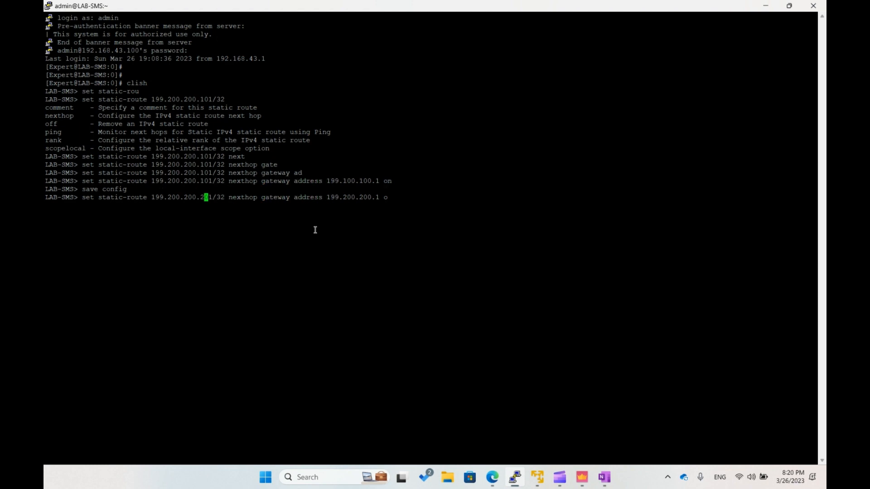
{"action": "key", "text": "Right"}
{"action": "key", "text": "Right"}
{"action": "key", "text": "Right"}
{"action": "key", "text": "Right"}
{"action": "key", "text": "Right"}
{"action": "key", "text": "Right"}
{"action": "key", "text": "Right"}
{"action": "key", "text": "Right"}
{"action": "key", "text": "Right"}
{"action": "key", "text": "Right"}
{"action": "key", "text": "Right"}
{"action": "key", "text": "Right"}
{"action": "key", "text": "Right"}
{"action": "key", "text": "Right"}
{"action": "key", "text": "Right"}
{"action": "key", "text": "Right"}
{"action": "key", "text": "Right"}
{"action": "key", "text": "Right"}
{"action": "key", "text": "Right"}
{"action": "key", "text": "Right"}
{"action": "key", "text": "Right"}
{"action": "key", "text": "Right"}
{"action": "key", "text": "Right"}
{"action": "key", "text": "Right"}
{"action": "key", "text": "Right"}
{"action": "key", "text": "Right"}
{"action": "key", "text": "Right"}
{"action": "key", "text": "Right"}
{"action": "key", "text": "Right"}
{"action": "key", "text": "Right"}
{"action": "type", "text": "n"}
{"action": "key", "text": "Return"}
- Save the configuration on LAB-SMS and exit both shells to end the SSH session
{"action": "type", "text": "save config"}
{"action": "key", "text": "Return"}
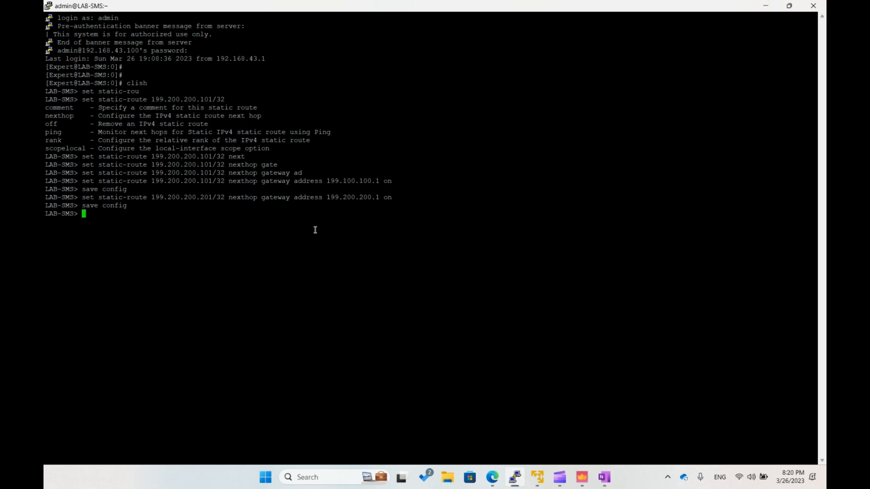
{"action": "type", "text": "exit"}
{"action": "key", "text": "Return"}
{"action": "type", "text": "exit"}
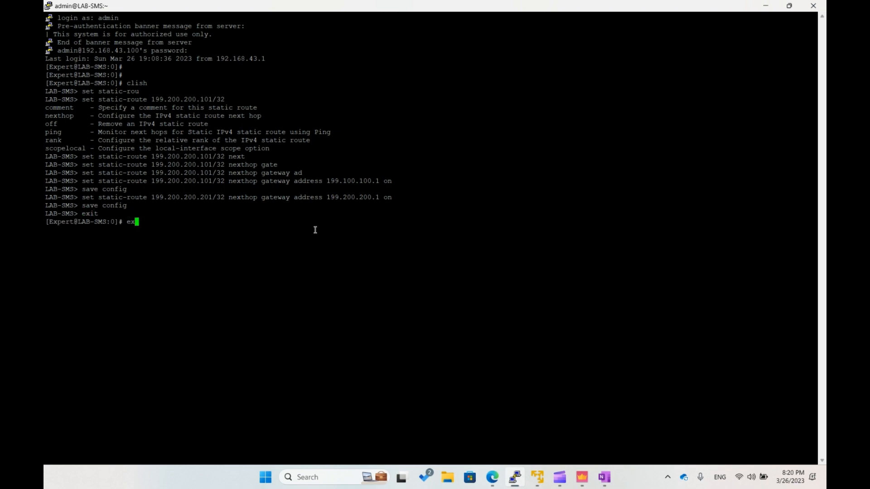
{"action": "key", "text": "Return"}
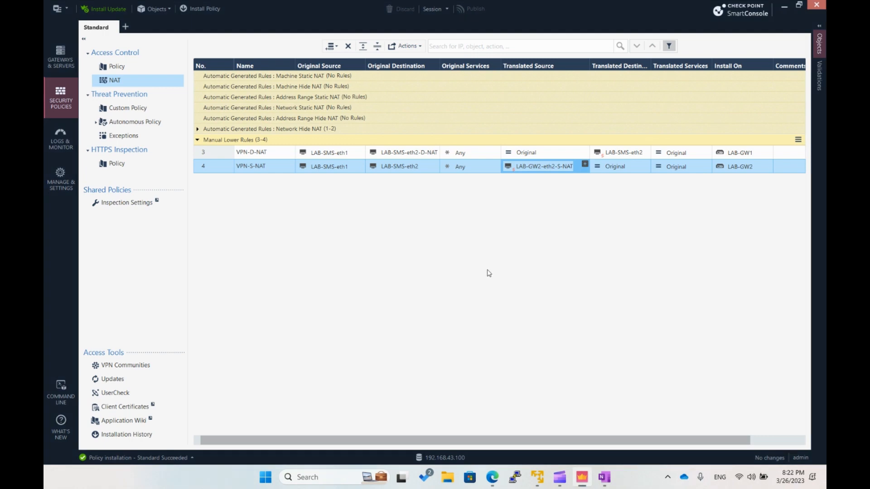
- Open the saved LAB-SMS-eth0 session in PuTTY, maximize the terminal, and log in as admin with the account password
{"action": "left_click", "coordinate": [515, 476]}
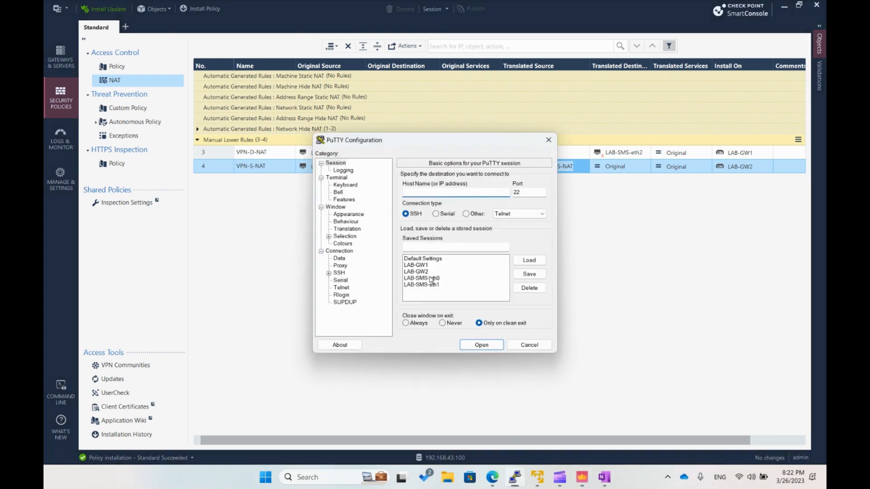
{"action": "left_click", "coordinate": [458, 277]}
{"action": "left_click", "coordinate": [481, 345]}
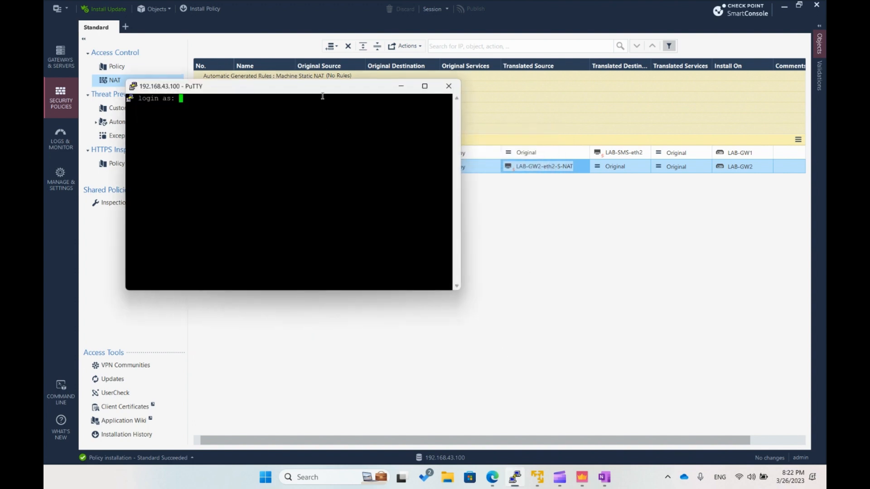
{"action": "double_click", "coordinate": [321, 91]}
{"action": "type", "text": "admin"}
{"action": "key", "text": "Return"}
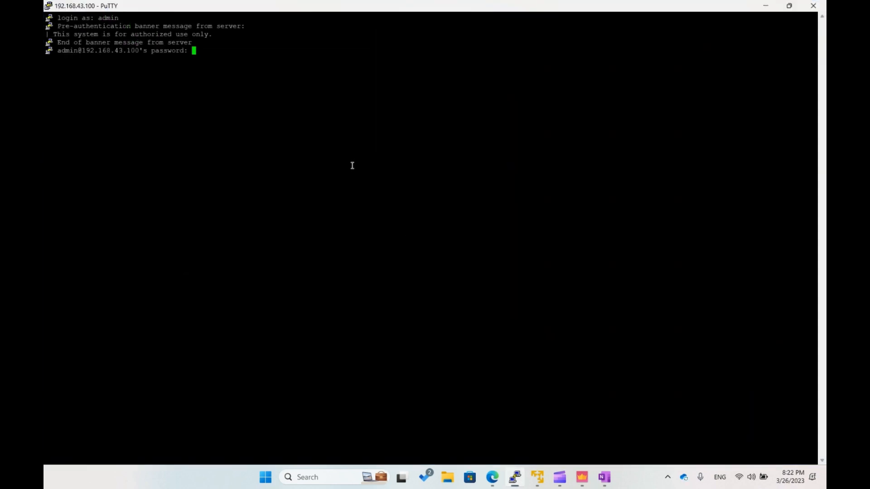
{"action": "key", "text": "Return"}
- Ping 199.200.200.101 from LAB-SMS to test the translated destination, and stop after a few replies
{"action": "key", "text": "Return"}
{"action": "key", "text": "Return"}
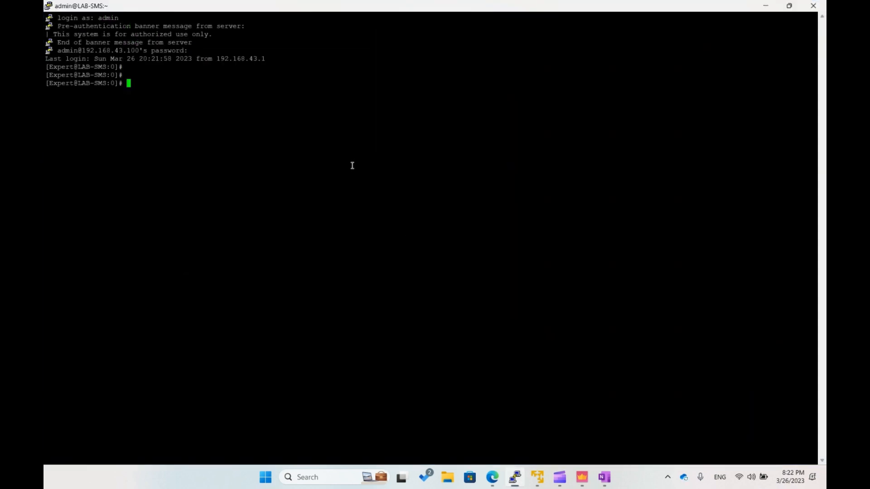
{"action": "type", "text": "ping"}
{"action": "type", "text": "199.1"}
{"action": "key", "text": "BackSpace"}
{"action": "type", "text": "200.200.101"}
{"action": "key", "text": "Return"}
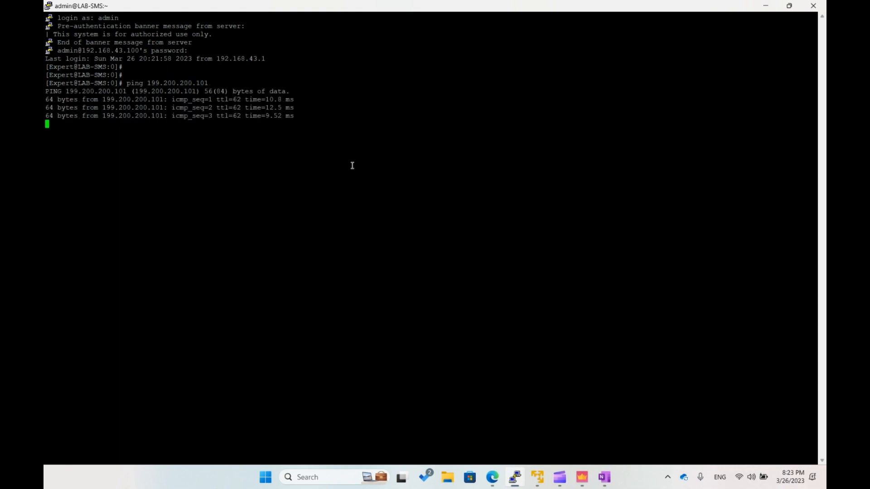
{"action": "key", "text": "ctrl+c"}
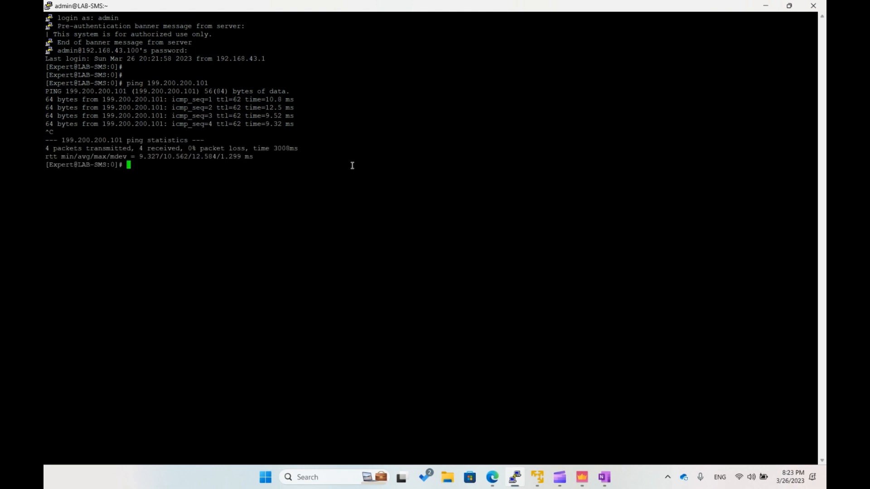
- Switch to SmartConsole, show the latest logs, and open the upper of the newest two Key Install entries from LAB-GW1 to LAB-GW2
{"action": "left_click", "coordinate": [582, 477]}
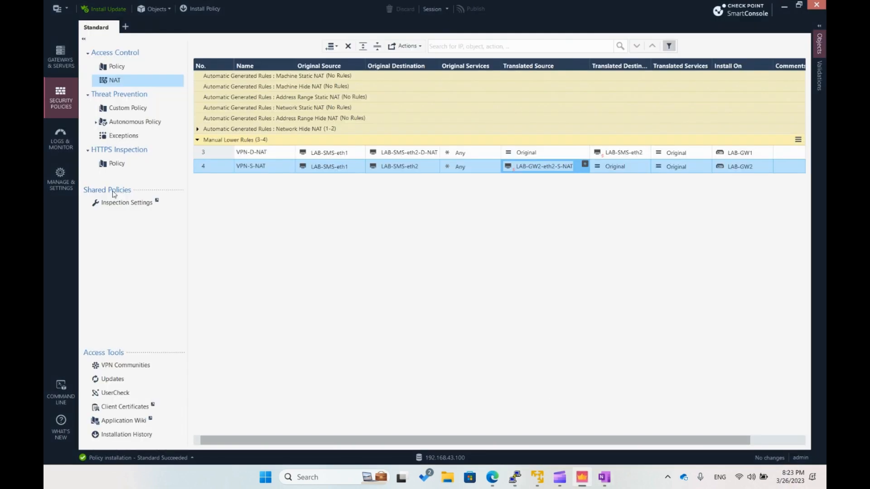
{"action": "left_click", "coordinate": [67, 143]}
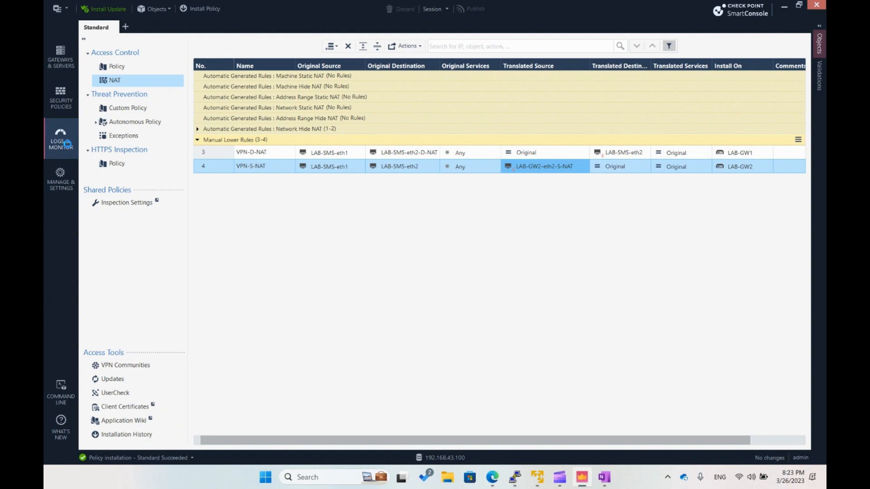
{"action": "left_click", "coordinate": [163, 57]}
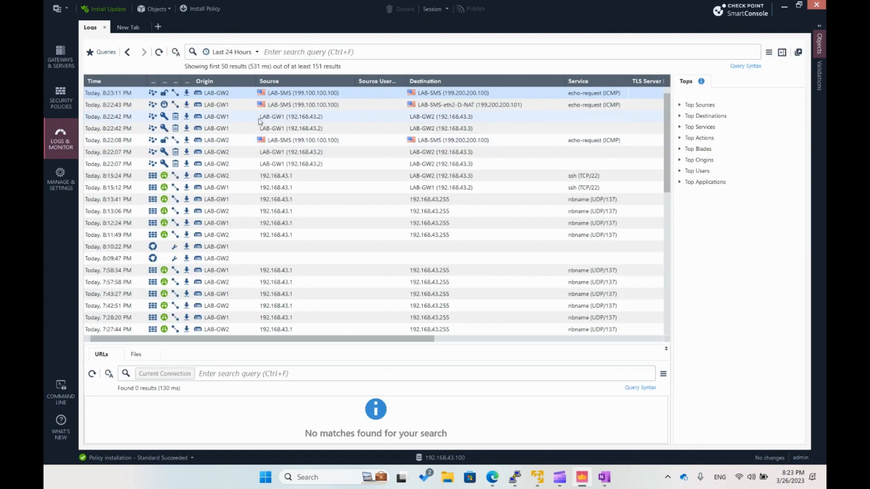
{"action": "left_click", "coordinate": [299, 107]}
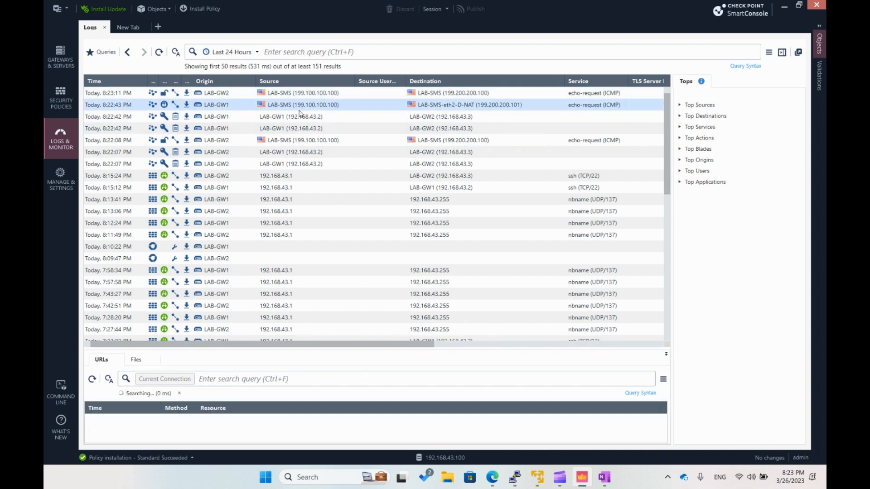
{"action": "left_click", "coordinate": [296, 117]}
{"action": "left_click", "coordinate": [294, 129]}
{"action": "left_click", "coordinate": [294, 118]}
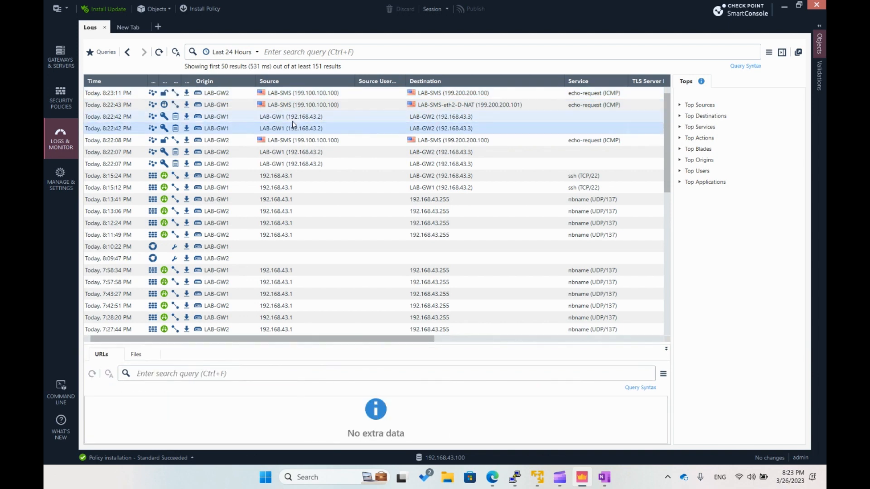
{"action": "double_click", "coordinate": [293, 117]}
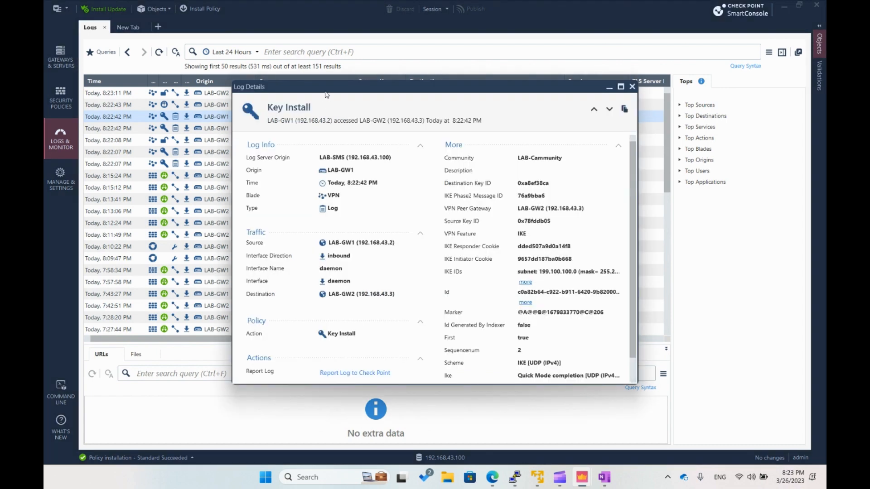
- Enlarge the log details window and examine the community, IKE responder cookie and full IKE IDs of the key install entry
{"action": "left_click_drag", "start_coordinate": [319, 87], "coordinate": [250, 26]}
{"action": "left_click_drag", "start_coordinate": [566, 322], "coordinate": [705, 413]}
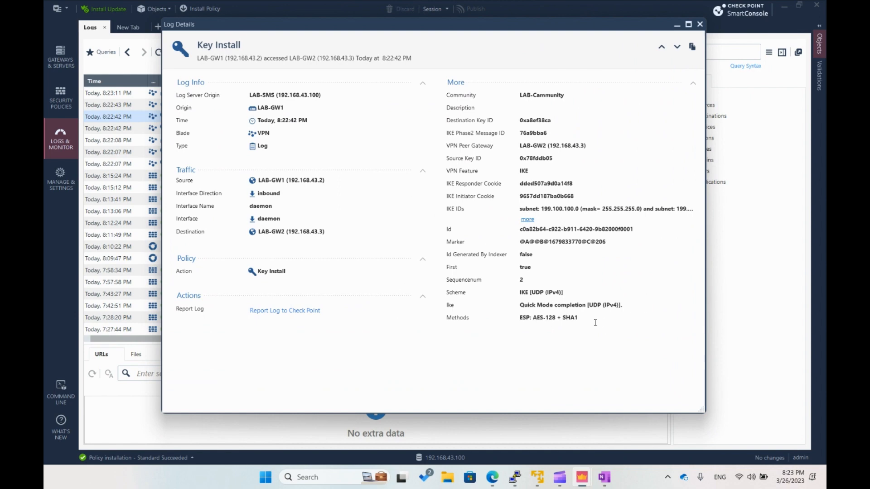
{"action": "left_click_drag", "start_coordinate": [568, 95], "coordinate": [517, 95]}
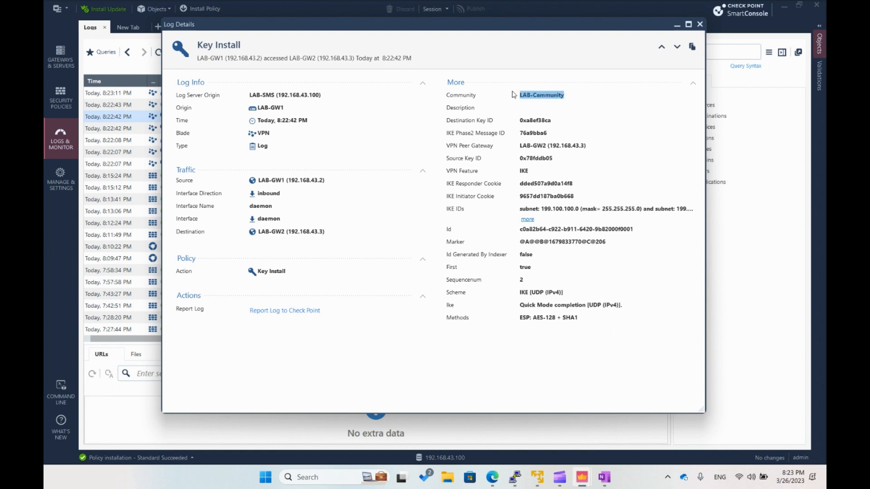
{"action": "left_click", "coordinate": [574, 120]}
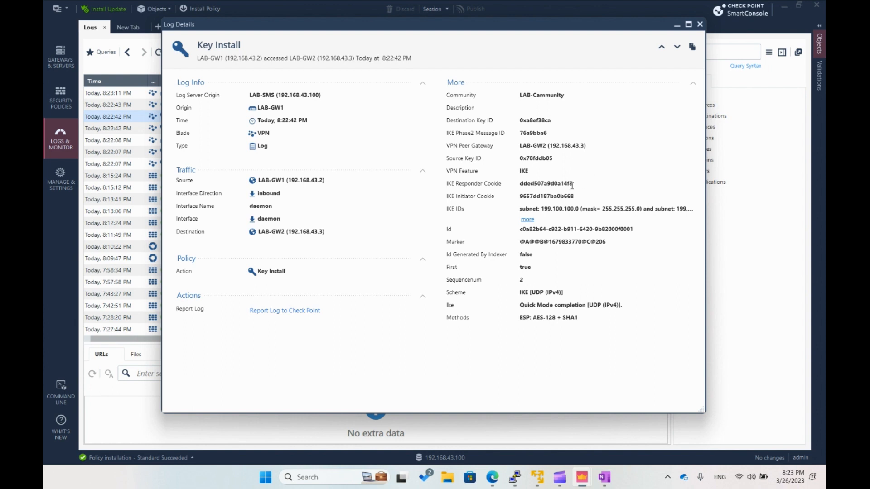
{"action": "left_click_drag", "start_coordinate": [576, 183], "coordinate": [519, 183]}
{"action": "left_click", "coordinate": [635, 188]}
{"action": "left_click", "coordinate": [527, 220]}
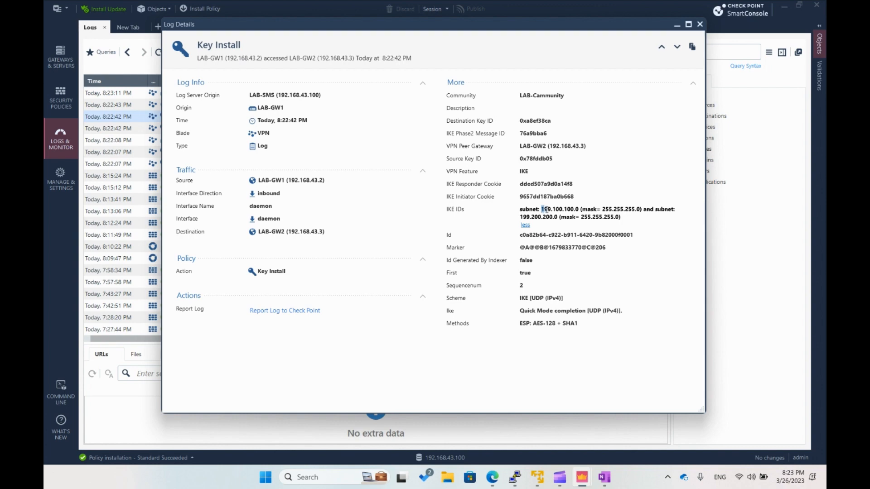
- Examine the two subnets in the key install entry's IKE IDs and close the log details
{"action": "left_click_drag", "start_coordinate": [542, 209], "coordinate": [558, 217]}
{"action": "left_click", "coordinate": [581, 208]}
{"action": "left_click", "coordinate": [561, 225]}
{"action": "left_click", "coordinate": [700, 24]}
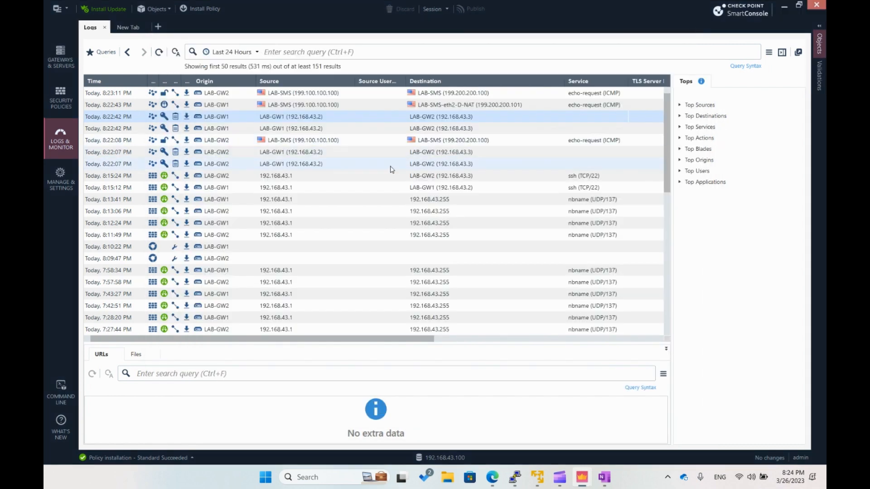
- Open the LAB-GW1 echo-request log destined for LAB-SMS-eth2-D-NAT and enlarge its details window
{"action": "left_click", "coordinate": [289, 106]}
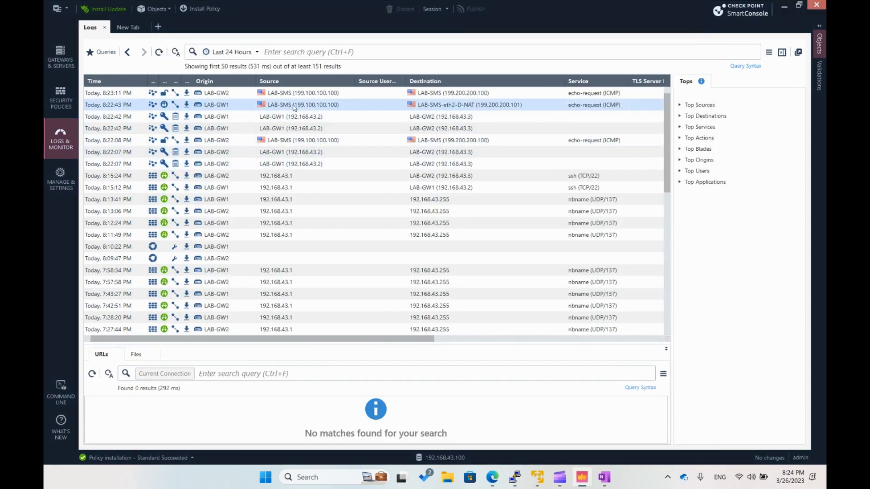
{"action": "double_click", "coordinate": [294, 108]}
{"action": "left_click_drag", "start_coordinate": [333, 89], "coordinate": [259, 44]}
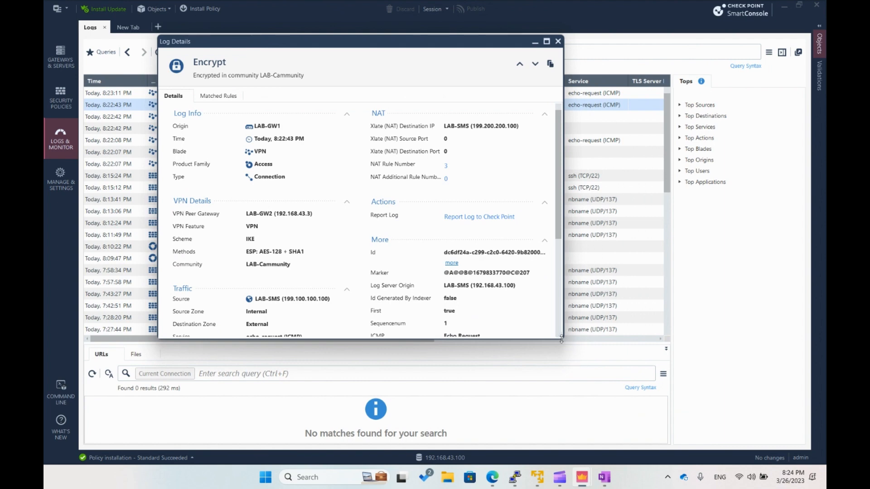
{"action": "left_click_drag", "start_coordinate": [562, 339], "coordinate": [664, 379]}
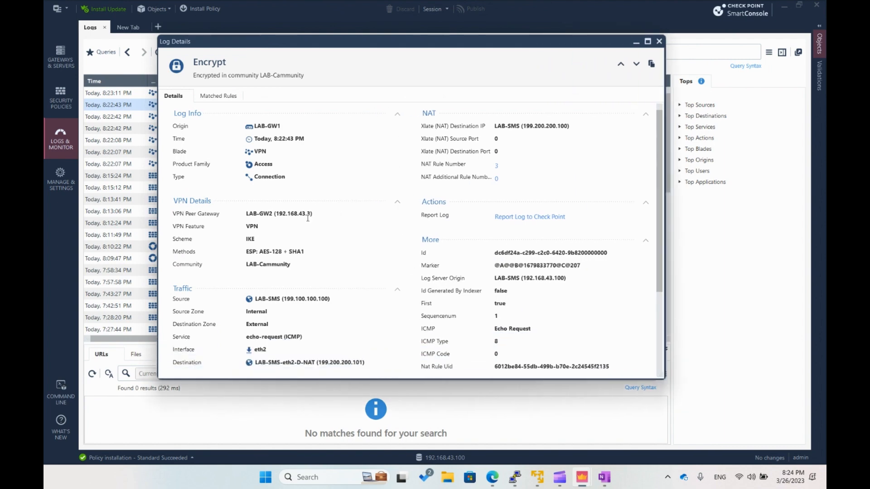
- Examine the encrypt log's source and destination addresses and compare them with the translated destination IP
{"action": "scroll", "coordinate": [308, 218], "scroll_direction": "down", "scroll_amount": 2}
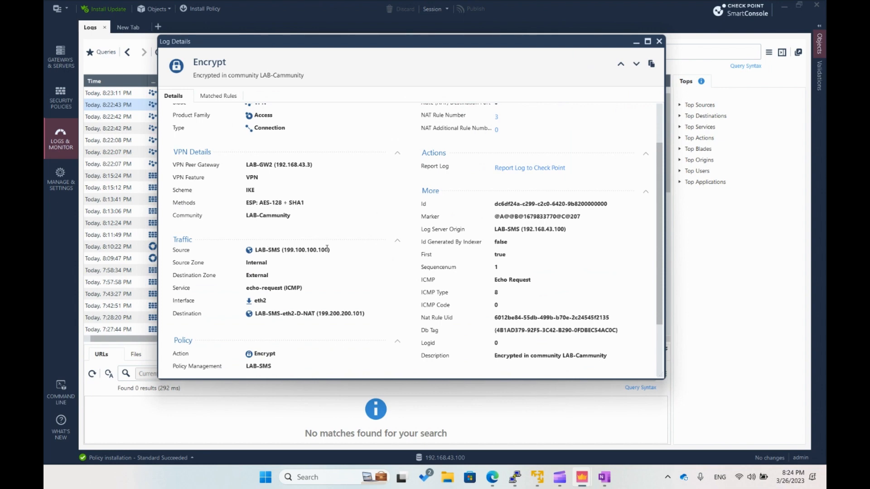
{"action": "left_click_drag", "start_coordinate": [331, 249], "coordinate": [283, 254]}
{"action": "left_click", "coordinate": [314, 299]}
{"action": "left_click_drag", "start_coordinate": [360, 313], "coordinate": [321, 315]}
{"action": "scroll", "coordinate": [311, 263], "scroll_direction": "up", "scroll_amount": 2}
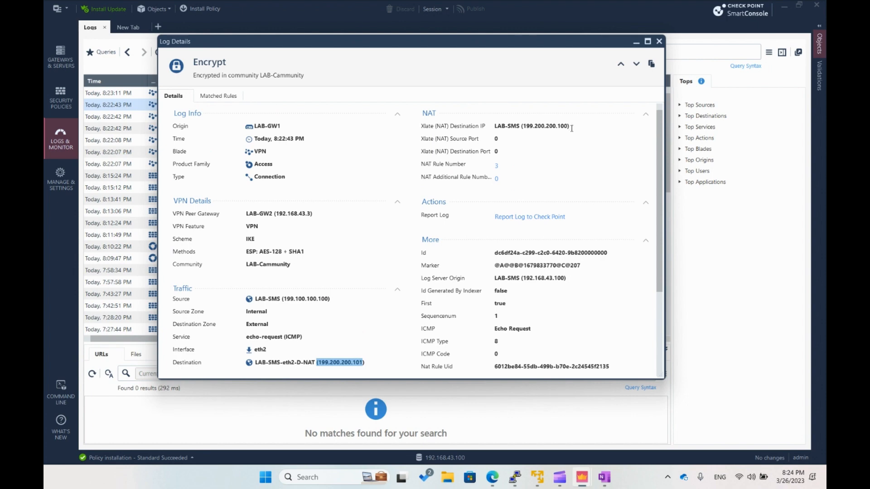
{"action": "left_click_drag", "start_coordinate": [571, 128], "coordinate": [493, 127]}
{"action": "left_click", "coordinate": [546, 151]}
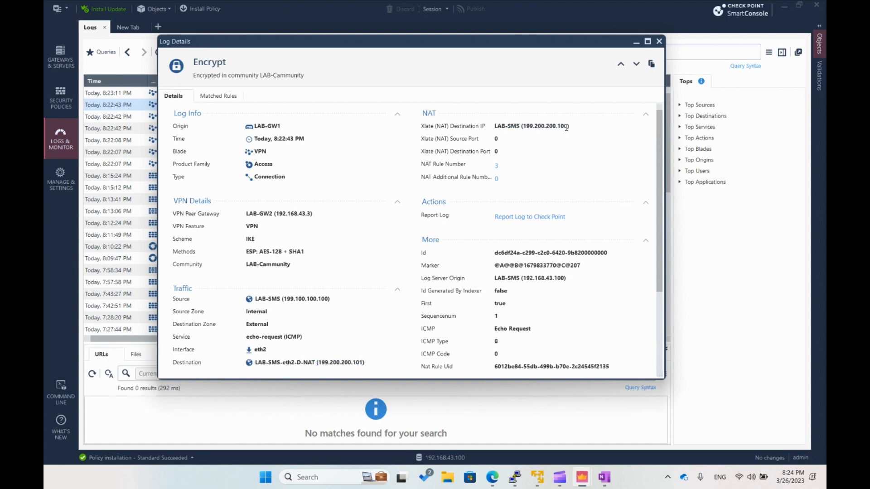
{"action": "left_click_drag", "start_coordinate": [566, 128], "coordinate": [526, 128]}
{"action": "left_click", "coordinate": [542, 143]}
- Check the community description of the encrypt log and close its details
{"action": "scroll", "coordinate": [541, 144], "scroll_direction": "down", "scroll_amount": 3}
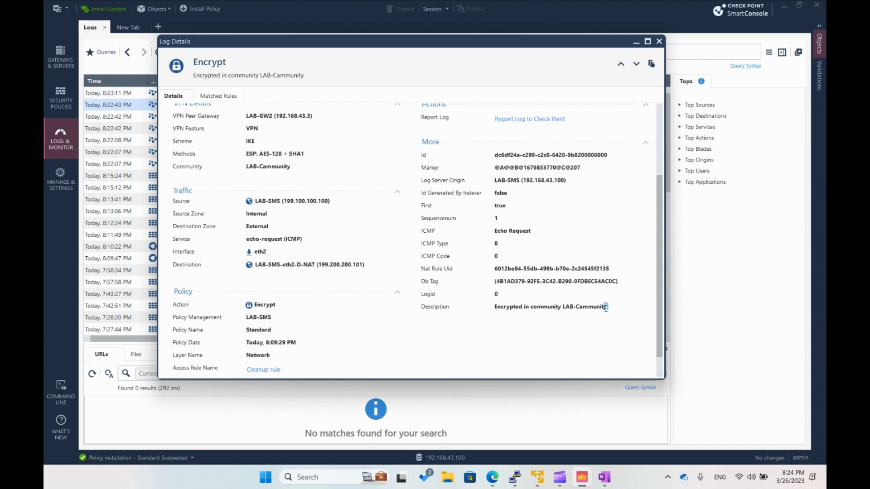
{"action": "left_click_drag", "start_coordinate": [606, 308], "coordinate": [497, 309]}
{"action": "left_click", "coordinate": [540, 321]}
{"action": "left_click", "coordinate": [659, 42]}
- Open the newest LAB-GW2 echo-request log from LAB-SMS and enlarge its details window
{"action": "double_click", "coordinate": [308, 95]}
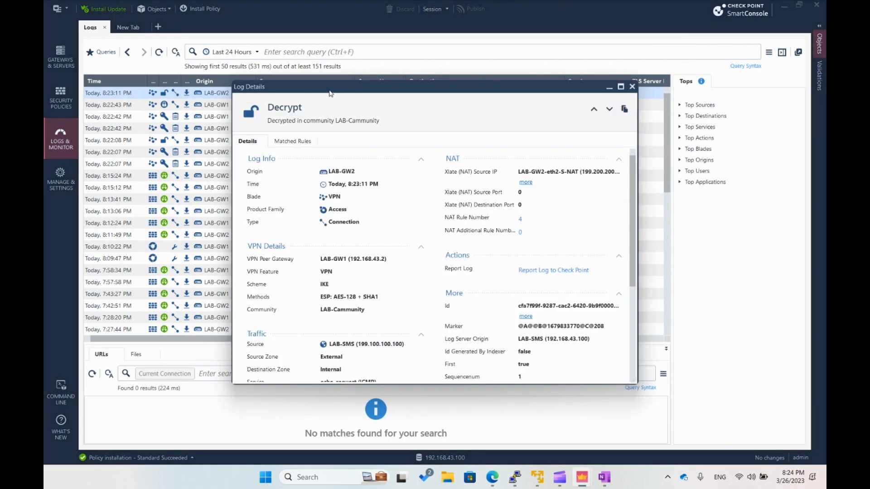
{"action": "left_click_drag", "start_coordinate": [330, 94], "coordinate": [253, 46]}
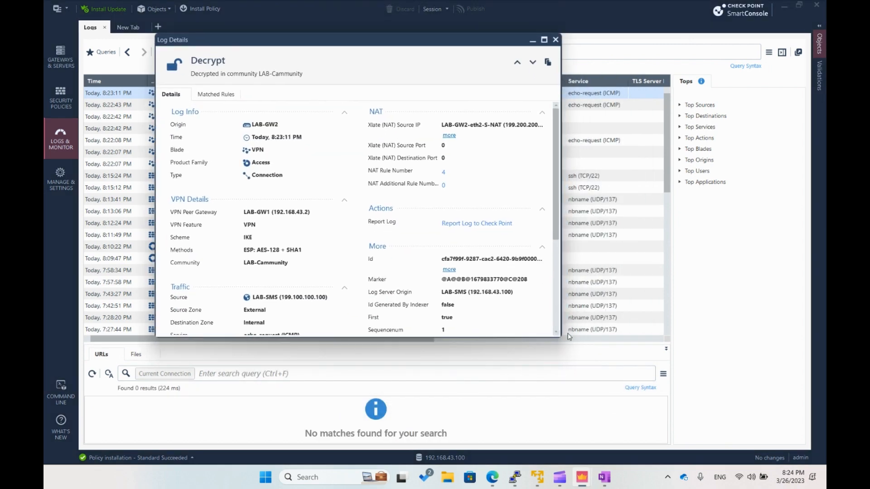
{"action": "left_click_drag", "start_coordinate": [555, 335], "coordinate": [719, 429]}
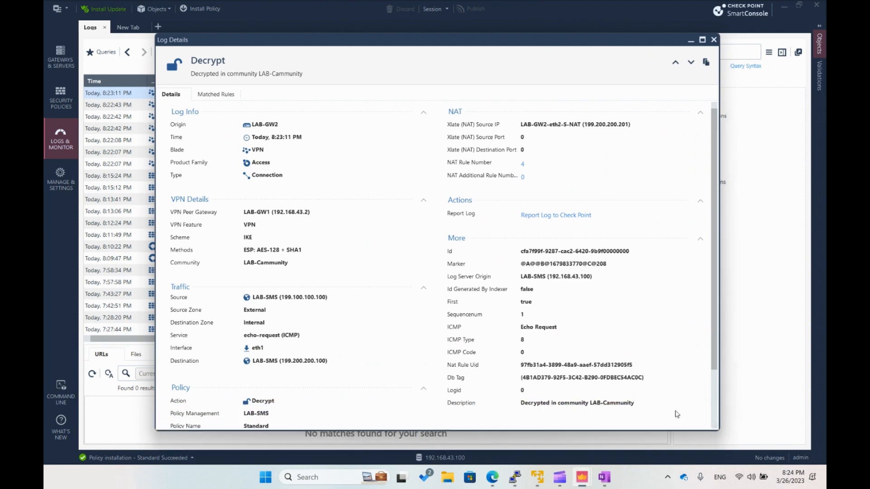
- Examine the source and destination addresses in the decrypt log's traffic section
{"action": "scroll", "coordinate": [378, 250], "scroll_direction": "down", "scroll_amount": 2}
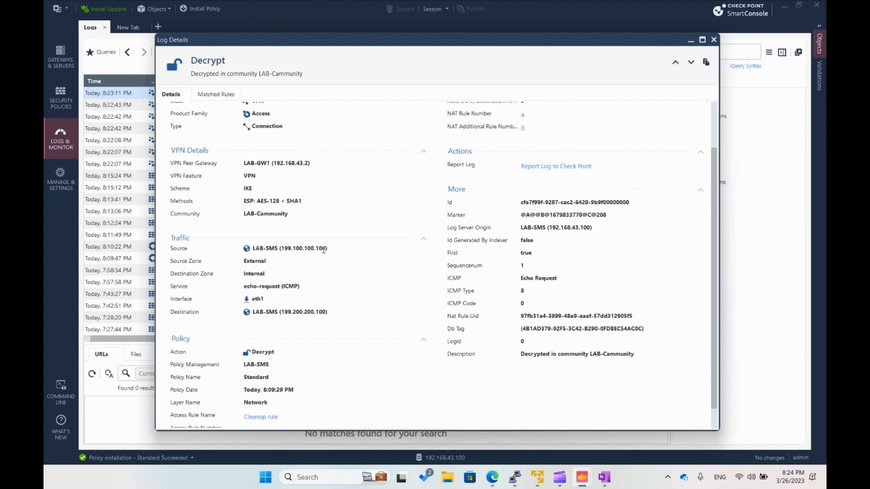
{"action": "left_click_drag", "start_coordinate": [323, 250], "coordinate": [279, 250]}
{"action": "left_click", "coordinate": [300, 265]}
{"action": "left_click_drag", "start_coordinate": [325, 312], "coordinate": [282, 311]}
{"action": "left_click", "coordinate": [331, 313]}
- Compare the decrypt log's translated source IP with its original source address
{"action": "scroll", "coordinate": [331, 314], "scroll_direction": "up", "scroll_amount": 2}
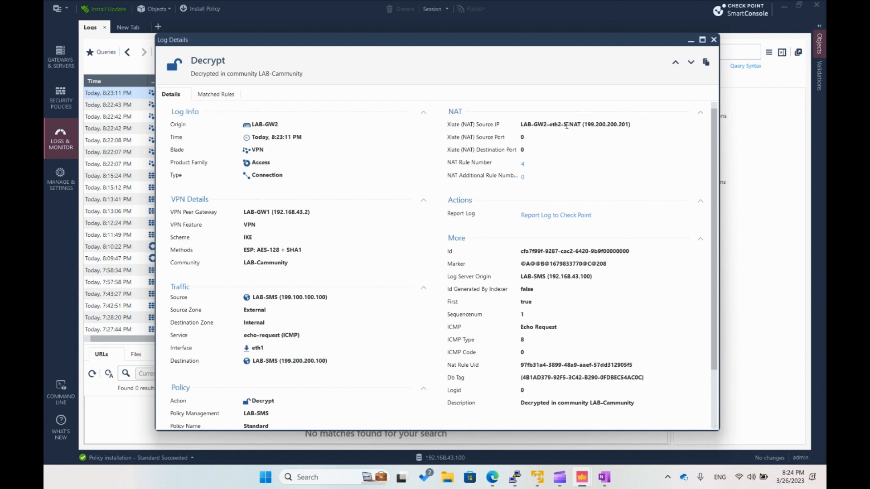
{"action": "left_click_drag", "start_coordinate": [566, 126], "coordinate": [631, 127]}
{"action": "left_click", "coordinate": [631, 126]}
{"action": "left_click_drag", "start_coordinate": [628, 124], "coordinate": [618, 124]}
{"action": "left_click", "coordinate": [298, 296]}
{"action": "left_click_drag", "start_coordinate": [303, 296], "coordinate": [325, 307]}
{"action": "left_click", "coordinate": [629, 130]}
{"action": "left_click_drag", "start_coordinate": [626, 125], "coordinate": [603, 125]}
{"action": "left_click", "coordinate": [615, 178]}
- Check the VPN community and policy information of the decrypt log and close its details
{"action": "scroll", "coordinate": [380, 236], "scroll_direction": "down", "scroll_amount": 1}
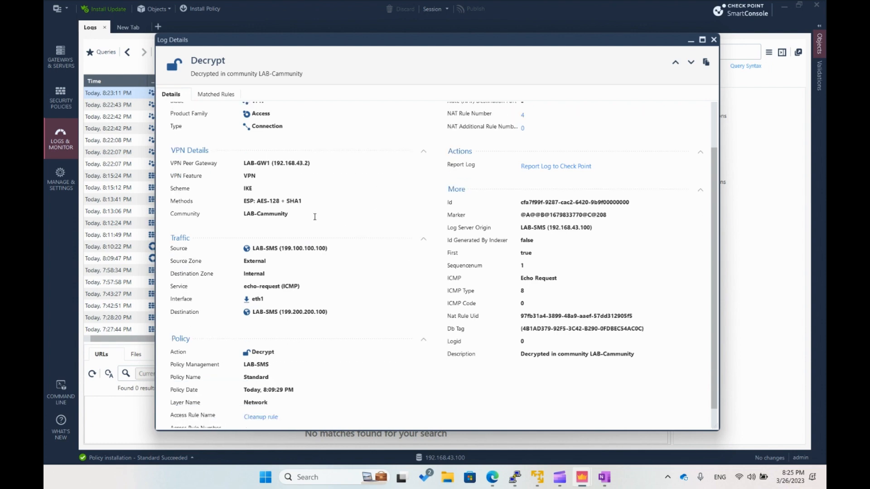
{"action": "left_click_drag", "start_coordinate": [293, 215], "coordinate": [241, 219]}
{"action": "left_click", "coordinate": [303, 224]}
{"action": "scroll", "coordinate": [303, 223], "scroll_direction": "down", "scroll_amount": 1}
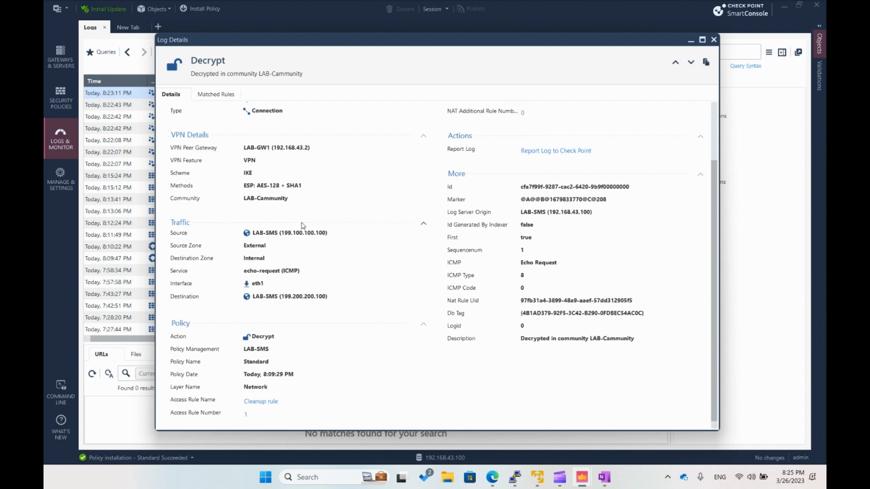
{"action": "scroll", "coordinate": [363, 322], "scroll_direction": "up", "scroll_amount": 2}
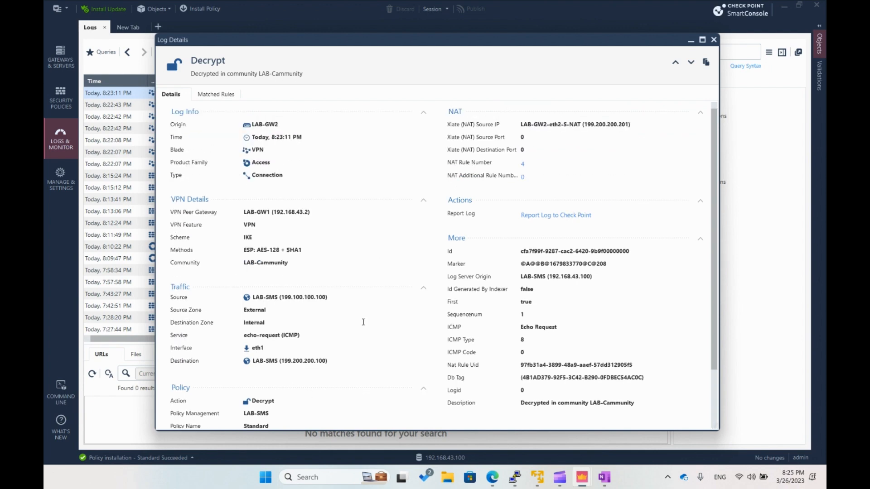
{"action": "left_click", "coordinate": [714, 39]}
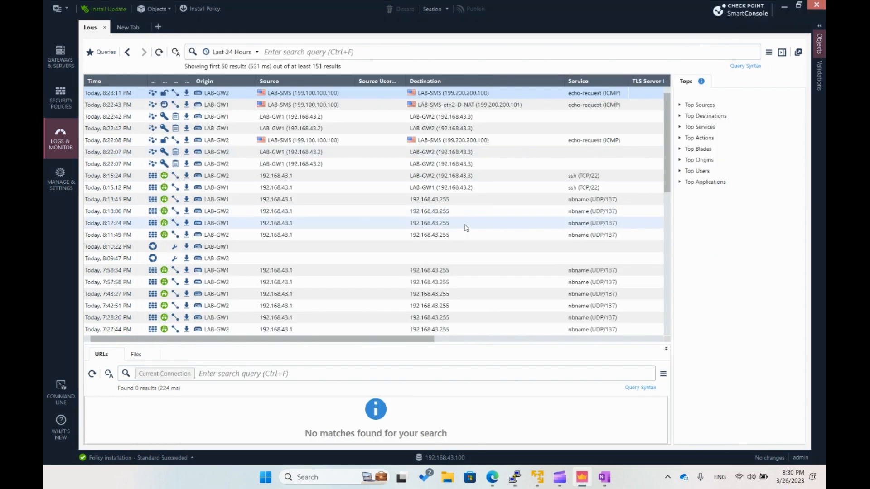
- Switch to the LAB2 web capture in Edge and draw arrows numbered 1 to 3 from LAB-SMS through LAB-GW1 and LAB-GW2 back to LAB-SMS
{"action": "left_click", "coordinate": [494, 477]}
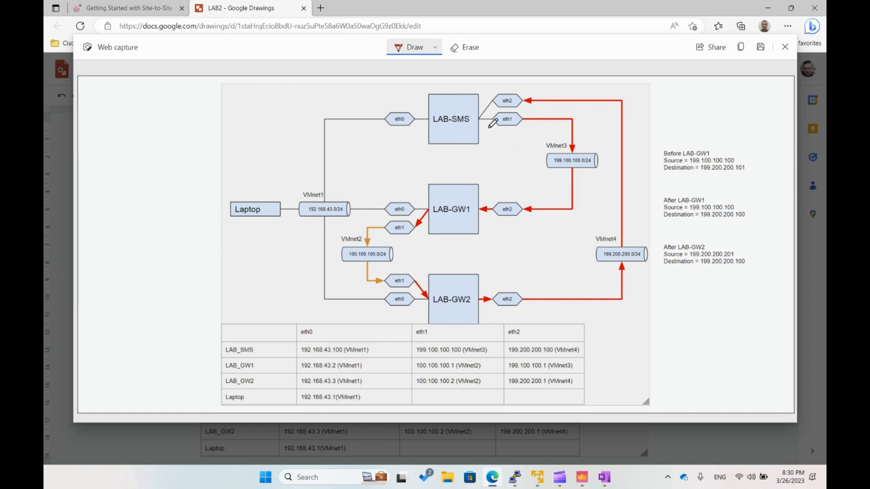
{"action": "mouse_move", "coordinate": [489, 129]}
{"action": "left_mouse_down"}
{"action": "mouse_move", "coordinate": [527, 139]}
{"action": "mouse_move", "coordinate": [528, 168]}
{"action": "mouse_move", "coordinate": [494, 194]}
{"action": "left_mouse_up"}
{"action": "mouse_move", "coordinate": [504, 162]}
{"action": "left_mouse_down"}
{"action": "mouse_move", "coordinate": [509, 155]}
{"action": "mouse_move", "coordinate": [512, 169]}
{"action": "left_mouse_up"}
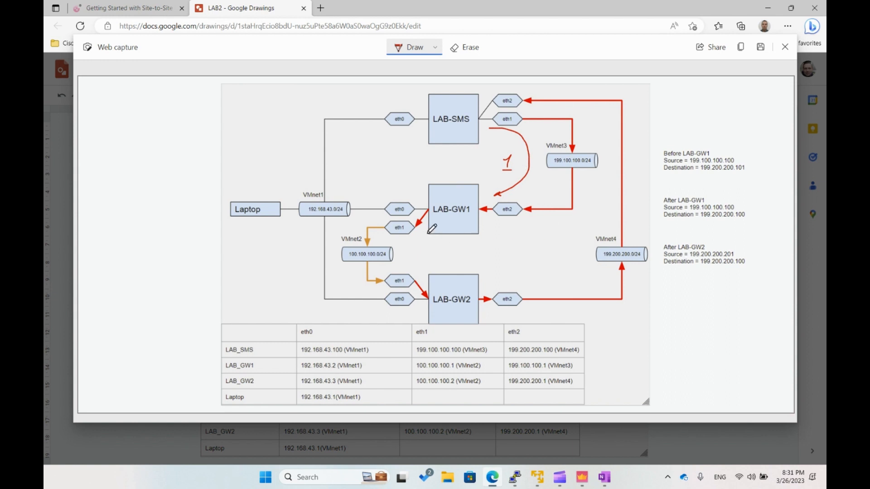
{"action": "mouse_move", "coordinate": [424, 233]}
{"action": "left_mouse_down"}
{"action": "mouse_move", "coordinate": [416, 240]}
{"action": "mouse_move", "coordinate": [425, 270]}
{"action": "left_mouse_up"}
{"action": "left_click_drag", "start_coordinate": [427, 247], "coordinate": [437, 257]}
{"action": "mouse_move", "coordinate": [501, 285]}
{"action": "left_mouse_down"}
{"action": "mouse_move", "coordinate": [553, 265]}
{"action": "mouse_move", "coordinate": [590, 229]}
{"action": "mouse_move", "coordinate": [605, 189]}
{"action": "mouse_move", "coordinate": [604, 131]}
{"action": "mouse_move", "coordinate": [570, 102]}
{"action": "mouse_move", "coordinate": [546, 100]}
{"action": "mouse_move", "coordinate": [554, 102]}
{"action": "left_mouse_up"}
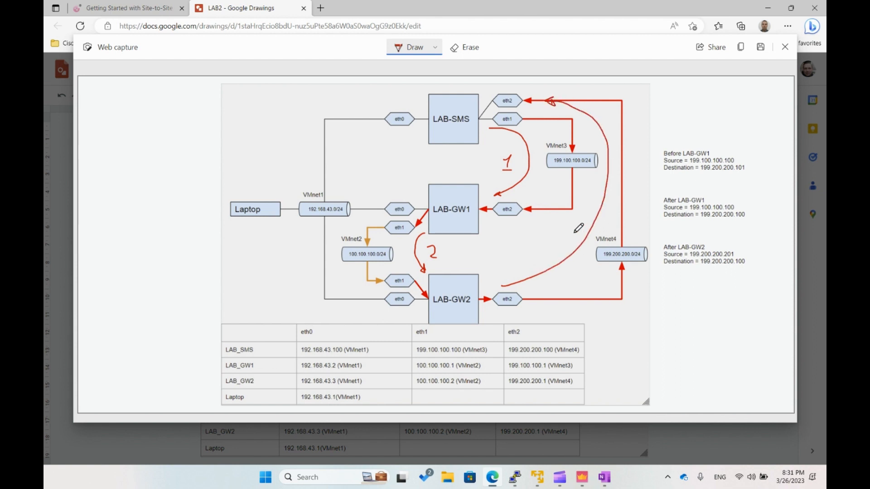
{"action": "left_click_drag", "start_coordinate": [573, 222], "coordinate": [571, 231]}
- Circle the Before LAB-GW1 note, underline the destinations before and after LAB-GW1, and link them with a curved arrow
{"action": "mouse_move", "coordinate": [685, 147]}
{"action": "left_mouse_down"}
{"action": "mouse_move", "coordinate": [662, 152]}
{"action": "mouse_move", "coordinate": [686, 177]}
{"action": "mouse_move", "coordinate": [741, 178]}
{"action": "mouse_move", "coordinate": [731, 150]}
{"action": "mouse_move", "coordinate": [683, 146]}
{"action": "left_mouse_up"}
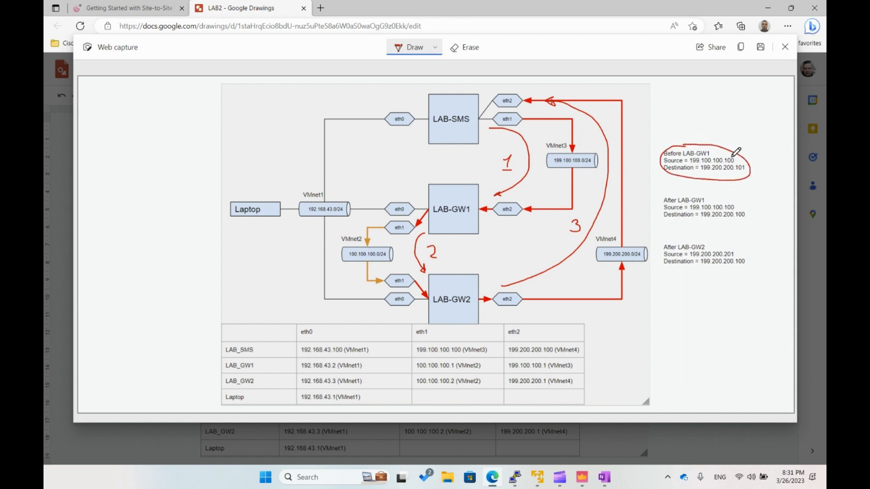
{"action": "left_click_drag", "start_coordinate": [702, 173], "coordinate": [745, 173]}
{"action": "left_click_drag", "start_coordinate": [701, 222], "coordinate": [745, 222]}
{"action": "mouse_move", "coordinate": [751, 175]}
{"action": "left_mouse_down"}
{"action": "mouse_move", "coordinate": [763, 195]}
{"action": "mouse_move", "coordinate": [748, 210]}
{"action": "mouse_move", "coordinate": [757, 210]}
{"action": "left_mouse_up"}
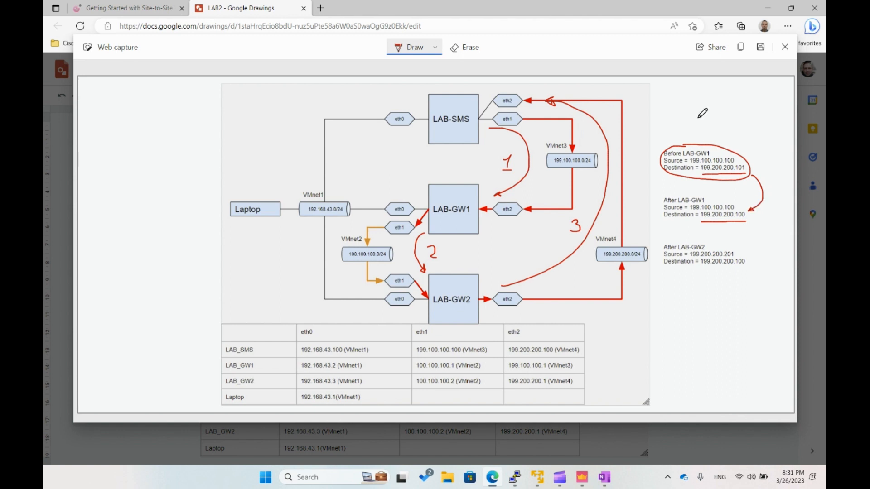
- Number the three address notes 1, 2 and 3, circle the After LAB-GW1 and After LAB-GW2 notes, and underline the source 199.200.200.201
{"action": "left_click_drag", "start_coordinate": [690, 125], "coordinate": [698, 135]}
{"action": "mouse_move", "coordinate": [683, 192]}
{"action": "left_mouse_down"}
{"action": "mouse_move", "coordinate": [660, 213]}
{"action": "mouse_move", "coordinate": [734, 234]}
{"action": "mouse_move", "coordinate": [745, 201]}
{"action": "mouse_move", "coordinate": [662, 192]}
{"action": "left_mouse_up"}
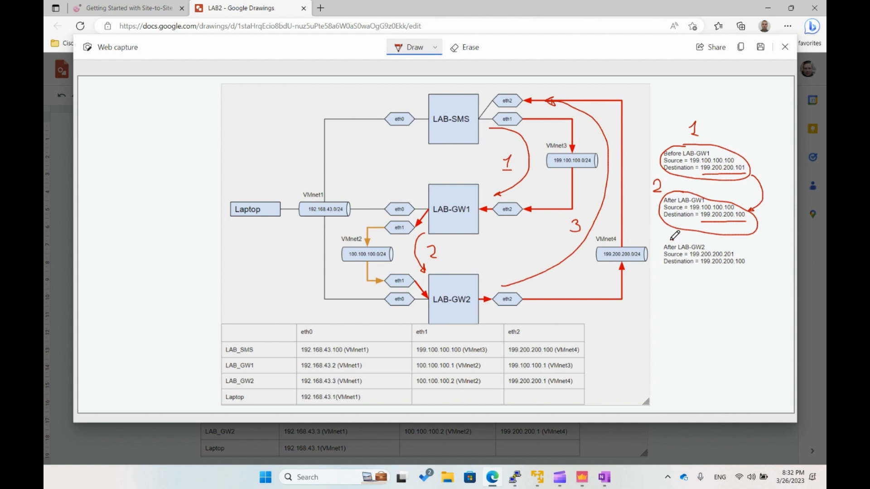
{"action": "mouse_move", "coordinate": [671, 239]}
{"action": "left_mouse_down"}
{"action": "mouse_move", "coordinate": [659, 248]}
{"action": "mouse_move", "coordinate": [684, 276]}
{"action": "mouse_move", "coordinate": [758, 272]}
{"action": "mouse_move", "coordinate": [736, 250]}
{"action": "mouse_move", "coordinate": [668, 243]}
{"action": "left_mouse_up"}
{"action": "left_click_drag", "start_coordinate": [677, 285], "coordinate": [671, 299]}
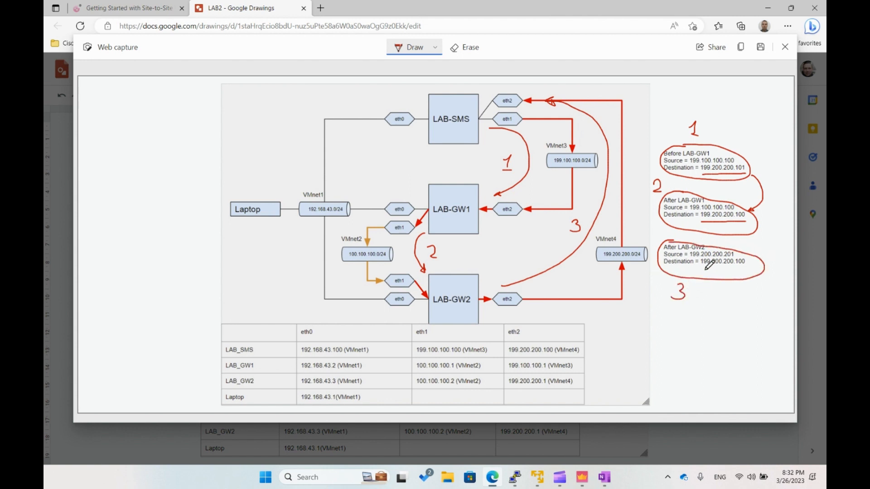
{"action": "left_click_drag", "start_coordinate": [691, 258], "coordinate": [738, 259]}
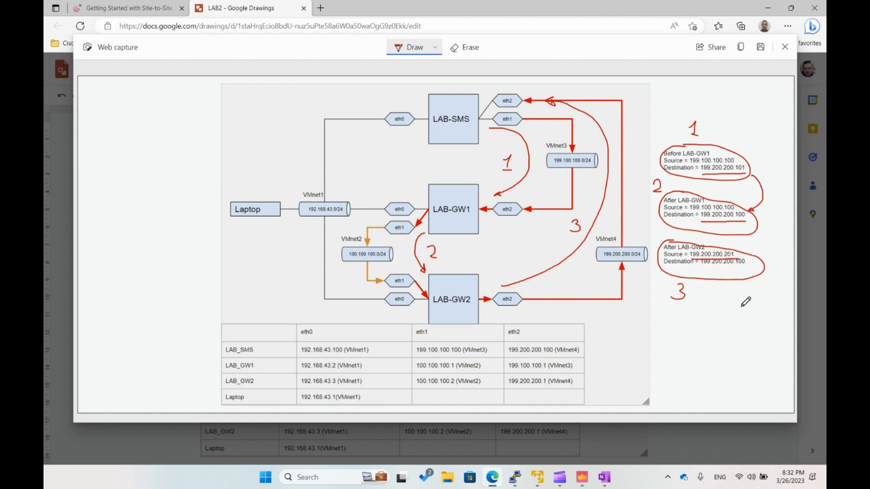
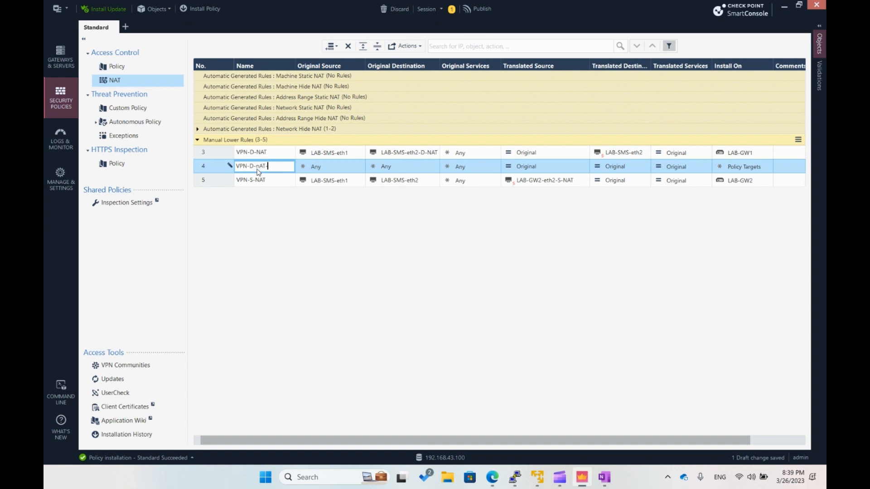
- Name NAT rule 4 VPN-D-NAT-R and set its original source to LAB-SMS-eth2
{"action": "type", "text": "NAT"}
{"action": "left_click", "coordinate": [346, 166]}
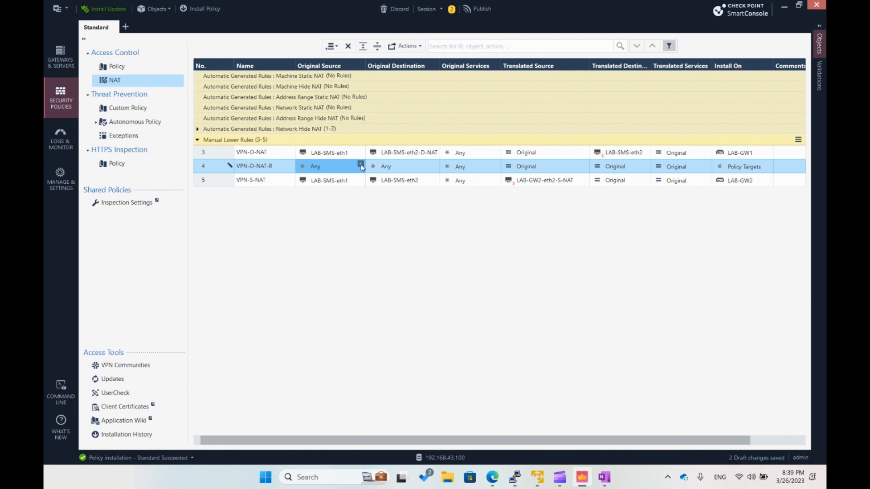
{"action": "left_click", "coordinate": [361, 164]}
{"action": "type", "text": "LAB"}
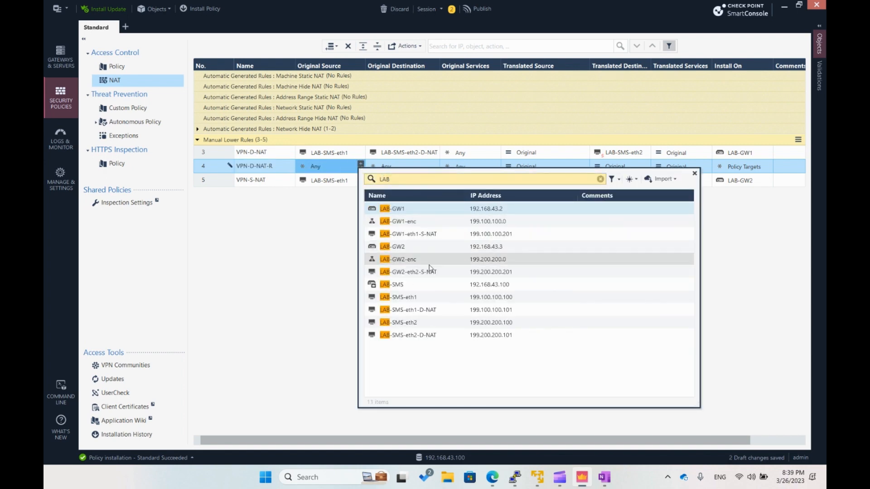
{"action": "left_click", "coordinate": [430, 322]}
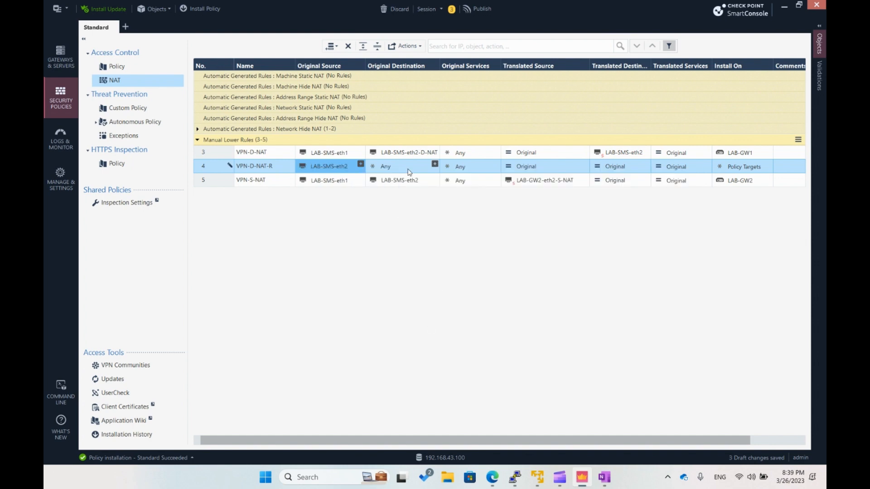
- Set the original destination of rule VPN-D-NAT-R to LAB-SMS-eth1-D-NAT and widen the Original Destination column to fit the names
{"action": "left_click", "coordinate": [435, 164]}
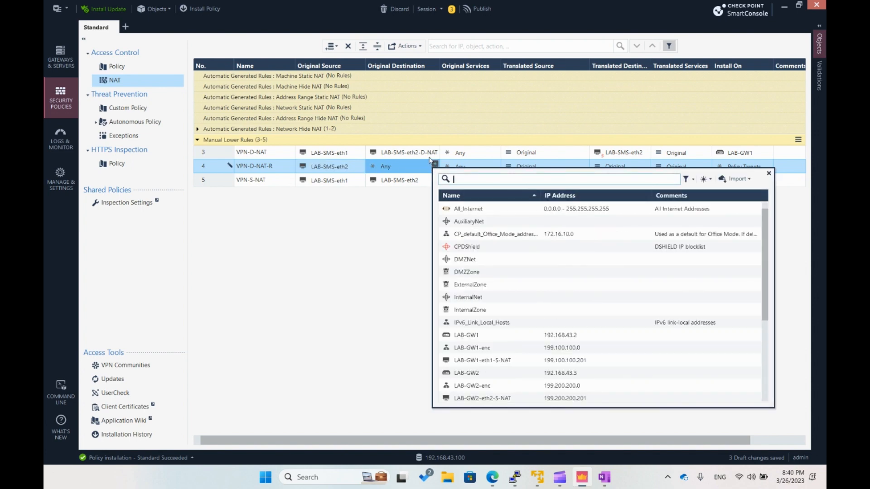
{"action": "type", "text": "l"}
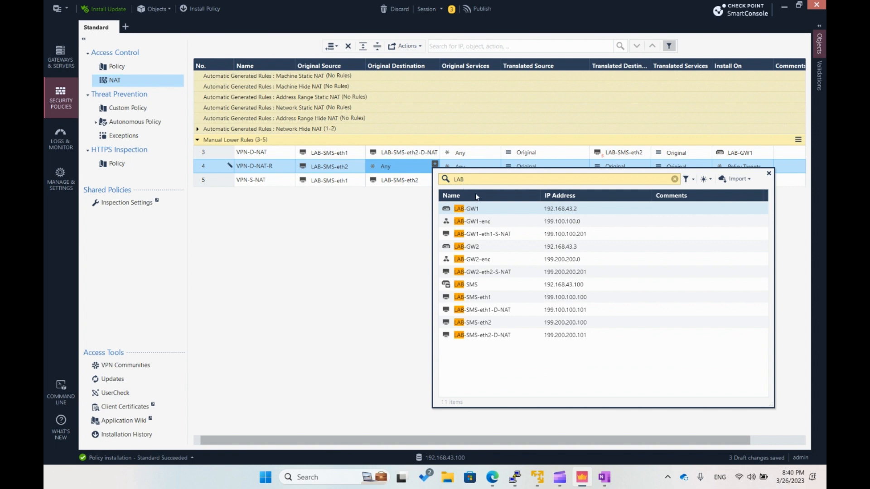
{"action": "left_click", "coordinate": [520, 311]}
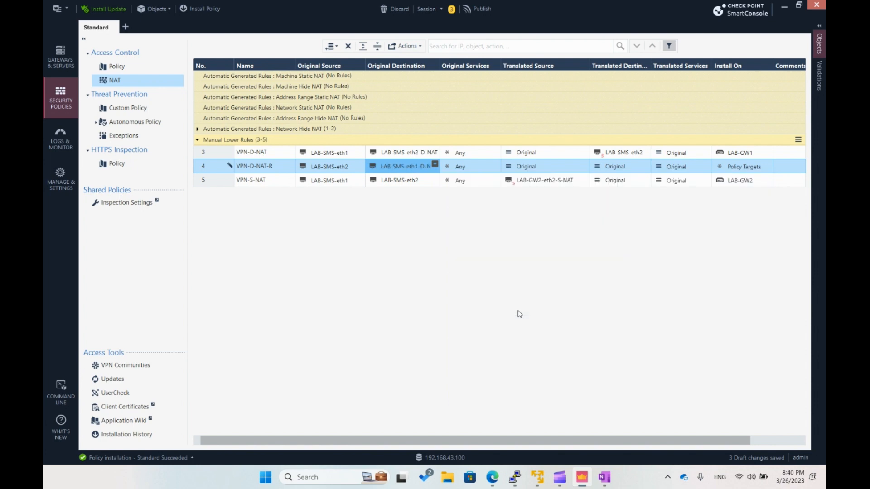
{"action": "double_click", "coordinate": [438, 62]}
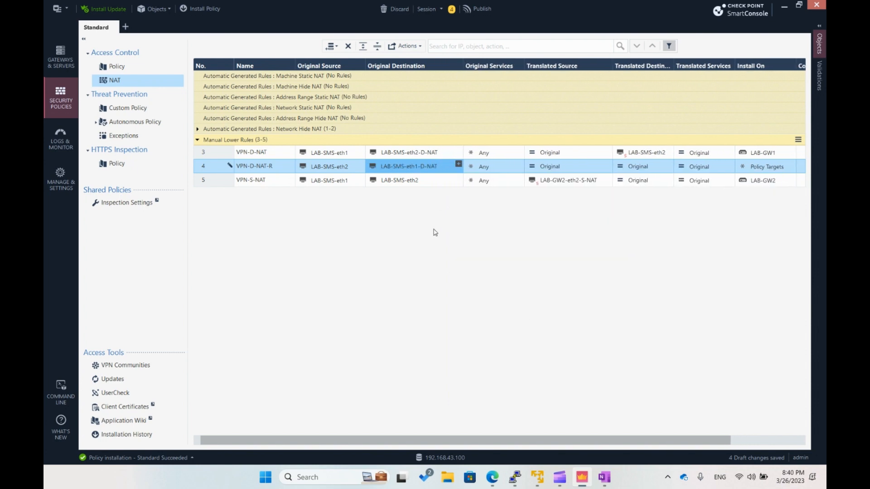
{"action": "mouse_move", "coordinate": [422, 168]}
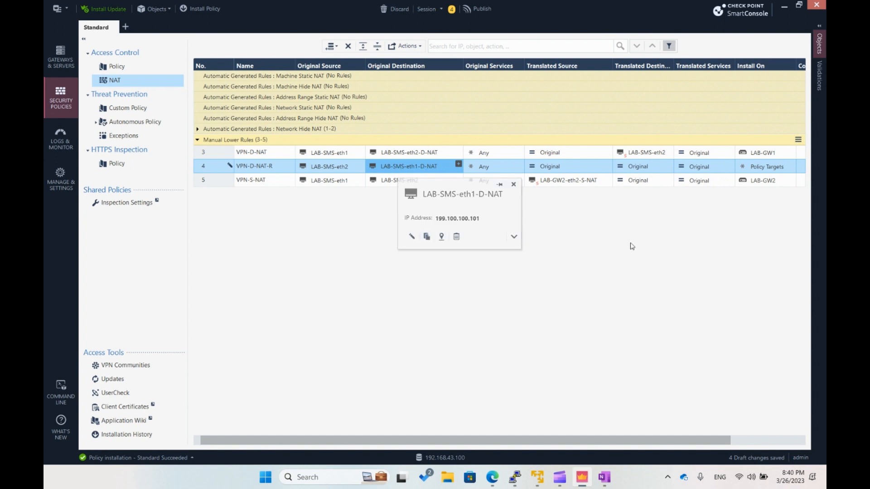
- Search for LAB-SMS objects and set the translated destination of rule VPN-D-NAT-R to LAB-SMS-eth1
{"action": "left_click", "coordinate": [659, 169]}
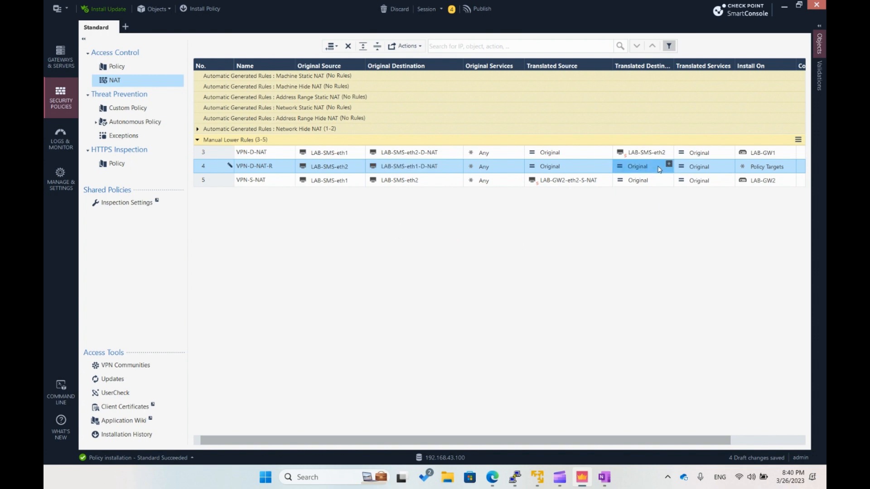
{"action": "left_click", "coordinate": [668, 164]}
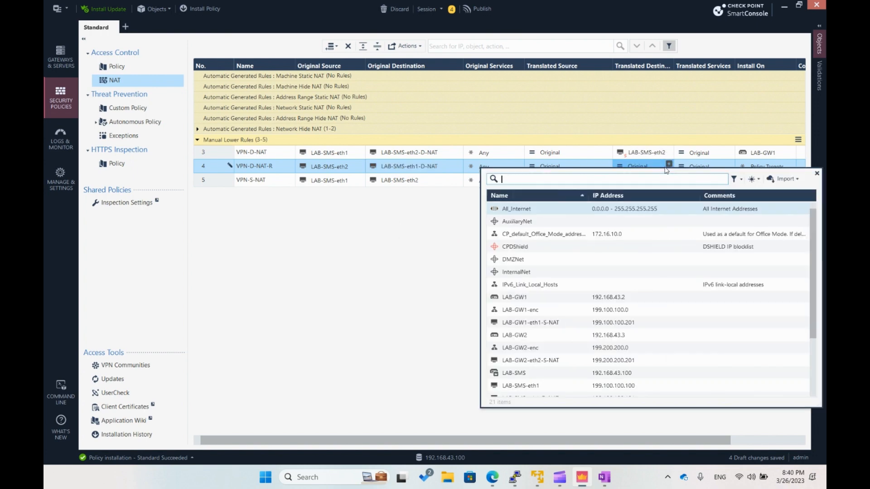
{"action": "type", "text": "LAB"}
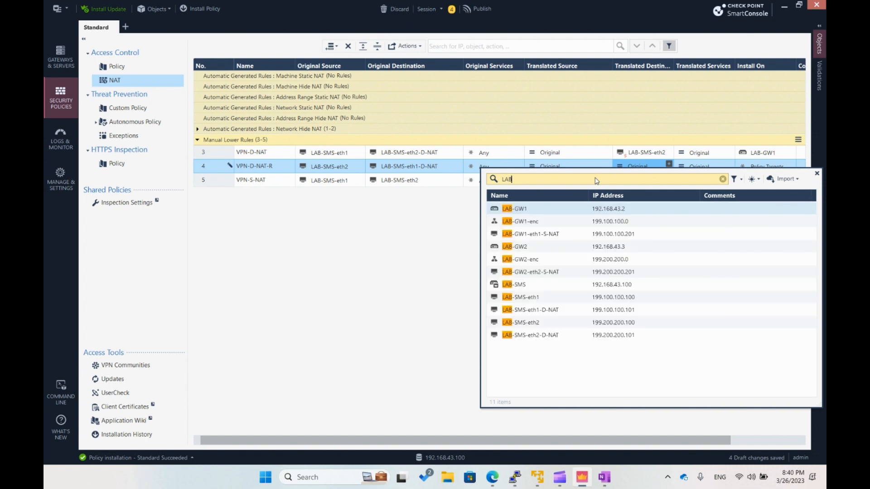
{"action": "type", "text": "-SMS"}
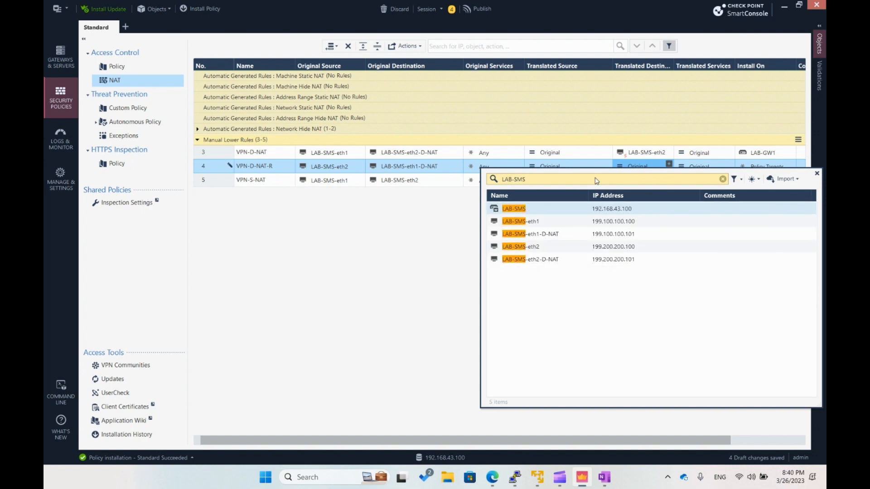
{"action": "left_click", "coordinate": [593, 224]}
{"action": "double_click", "coordinate": [499, 223]}
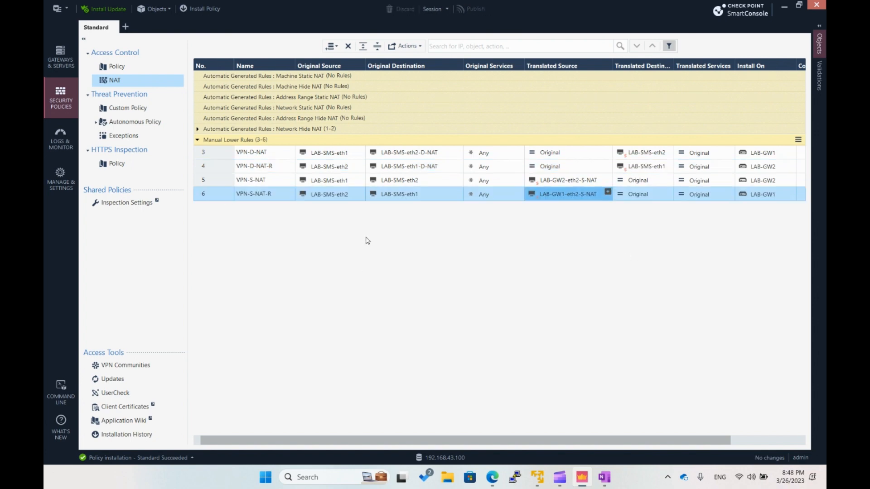
- Switch to PuTTY, open the saved LAB-SMS-eth0 session, log in as admin with the account password, and maximize the terminal
{"action": "left_click", "coordinate": [516, 473]}
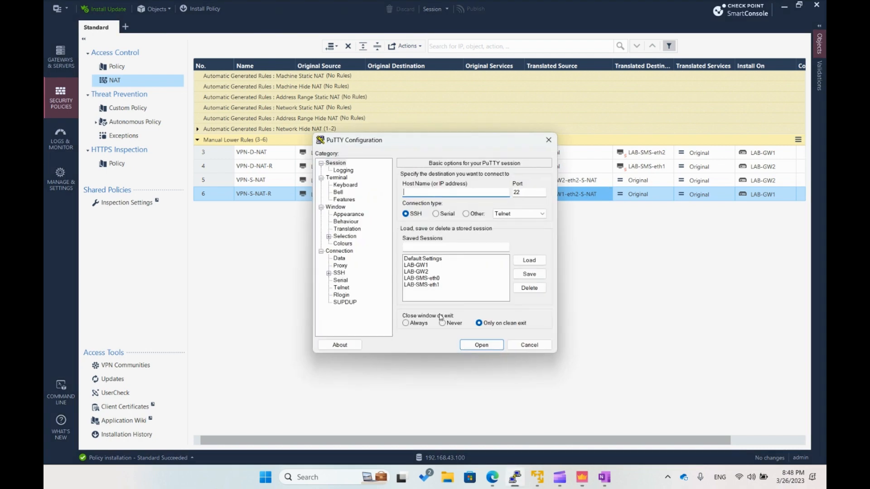
{"action": "left_click", "coordinate": [419, 278]}
{"action": "left_click", "coordinate": [480, 345]}
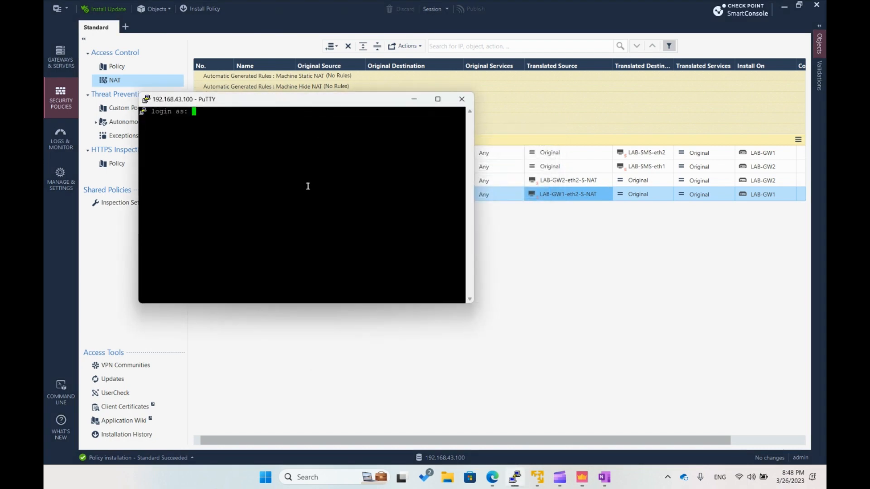
{"action": "type", "text": "admin"}
{"action": "key", "text": "Return"}
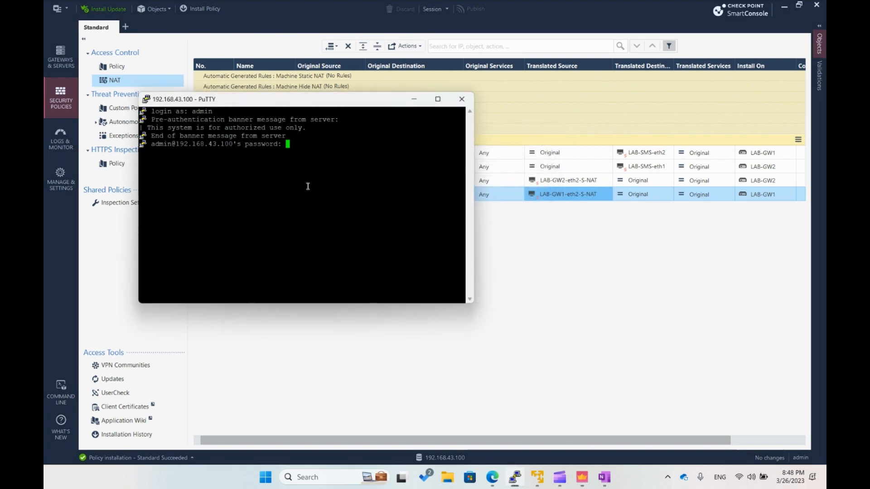
{"action": "key", "text": "Return"}
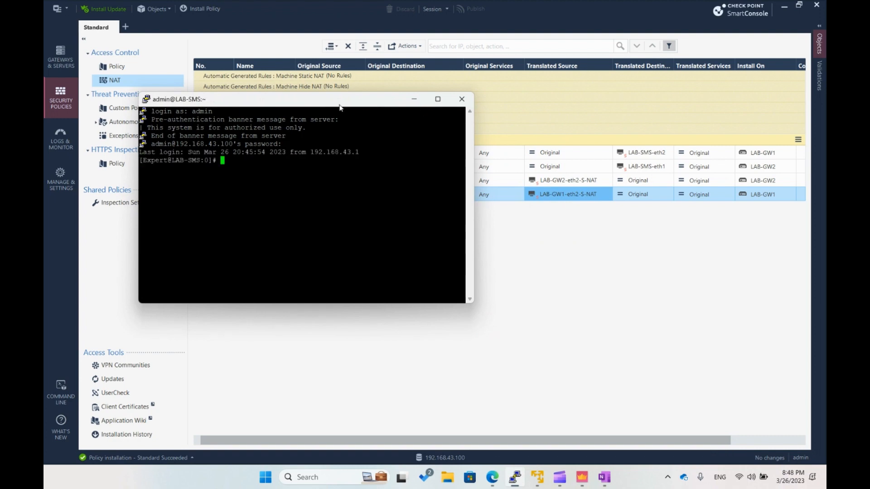
{"action": "left_click_drag", "start_coordinate": [344, 100], "coordinate": [364, 165]}
{"action": "left_click", "coordinate": [457, 153]}
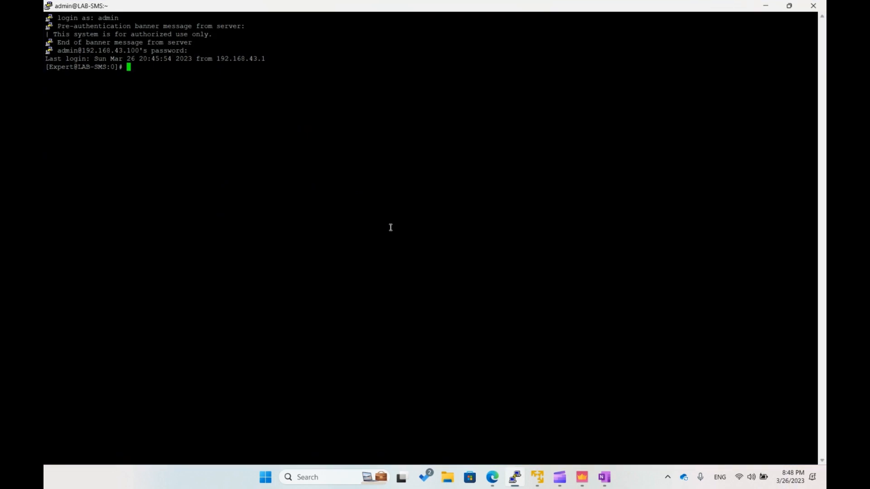
- Enter clish on LAB-SMS and list the static routes with show configuration static-route
{"action": "type", "text": "clish"}
{"action": "key", "text": "Return"}
{"action": "key", "text": "Return"}
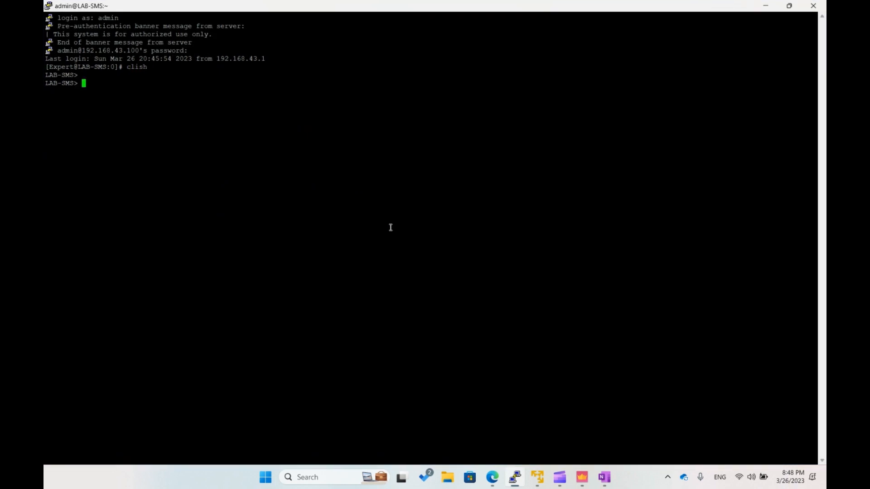
{"action": "type", "text": "show configuration static-route"}
{"action": "key", "text": "Return"}
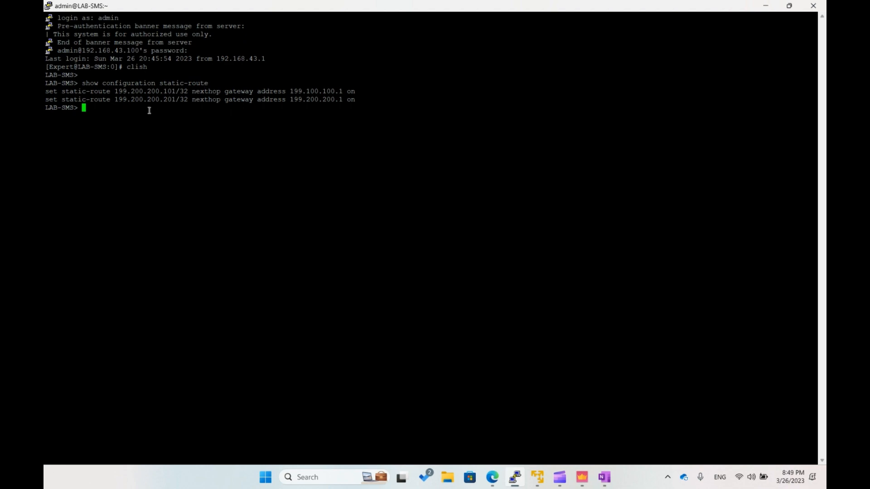
- Highlight the destination addresses of the two listed static routes to examine them
{"action": "left_click_drag", "start_coordinate": [115, 91], "coordinate": [179, 91]}
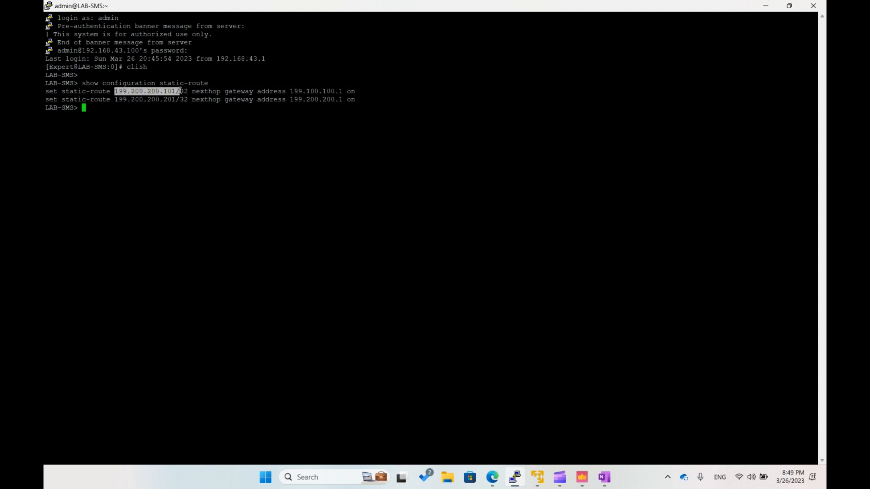
{"action": "left_click", "coordinate": [178, 120]}
{"action": "left_click_drag", "start_coordinate": [116, 100], "coordinate": [176, 101]}
{"action": "left_click", "coordinate": [172, 116]}
- Copy the first listed route and edit it to add a static route to 199.100.100.101/32 through gateway 199.200.200.1
{"action": "left_click_drag", "start_coordinate": [50, 91], "coordinate": [350, 91]}
{"action": "key", "text": "ctrl+c"}
{"action": "left_click", "coordinate": [305, 126]}
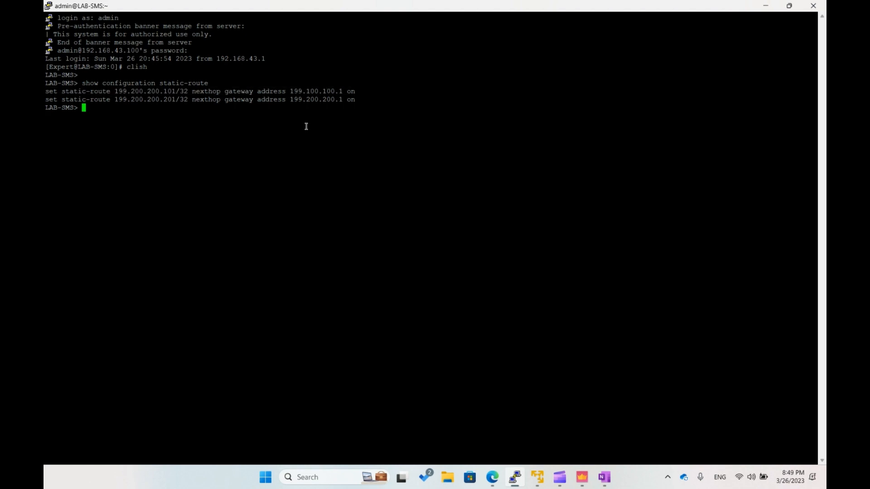
{"action": "right_click", "coordinate": [217, 132]}
{"action": "key", "text": "Left"}
{"action": "key", "text": "Left"}
{"action": "key", "text": "Left"}
{"action": "key", "text": "Left"}
{"action": "key", "text": "Left"}
{"action": "key", "text": "Left"}
{"action": "key", "text": "Left"}
{"action": "key", "text": "Left"}
{"action": "key", "text": "Left"}
{"action": "key", "text": "Left"}
{"action": "key", "text": "Left"}
{"action": "key", "text": "Left"}
{"action": "key", "text": "Left"}
{"action": "key", "text": "Left"}
{"action": "key", "text": "Left"}
{"action": "key", "text": "Left"}
{"action": "key", "text": "Left"}
{"action": "key", "text": "Left"}
{"action": "key", "text": "Left"}
{"action": "key", "text": "Left"}
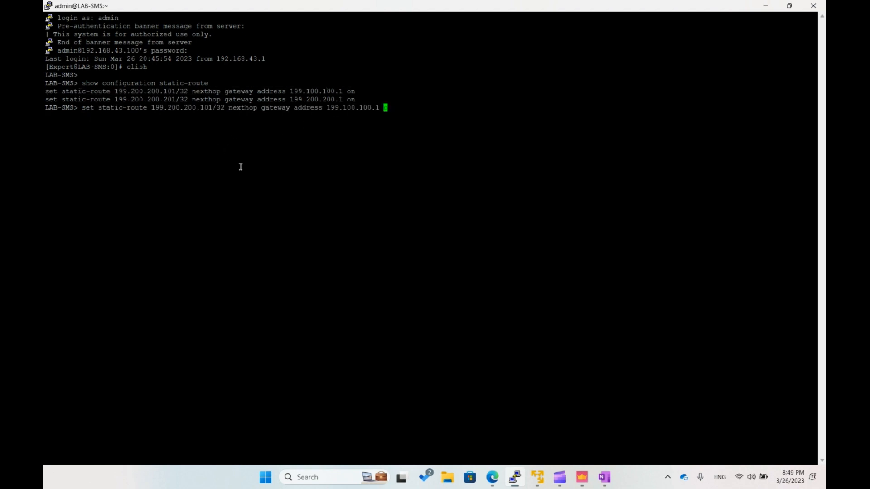
{"action": "key", "text": "Left"}
{"action": "key", "text": "Left"}
{"action": "key", "text": "Left"}
{"action": "key", "text": "Left"}
{"action": "key", "text": "Left"}
{"action": "key", "text": "Left"}
{"action": "key", "text": "Left"}
{"action": "key", "text": "Left"}
{"action": "key", "text": "Left"}
{"action": "key", "text": "Right"}
{"action": "key", "text": "Right"}
{"action": "key", "text": "Right"}
{"action": "key", "text": "Right"}
{"action": "key", "text": "BackSpace"}
{"action": "type", "text": "1"}
{"action": "key", "text": "Right"}
{"action": "key", "text": "Right"}
{"action": "key", "text": "Right"}
{"action": "key", "text": "Right"}
{"action": "key", "text": "Right"}
{"action": "key", "text": "Right"}
{"action": "key", "text": "Right"}
{"action": "key", "text": "Right"}
{"action": "key", "text": "Right"}
{"action": "key", "text": "Right"}
{"action": "key", "text": "Right"}
{"action": "key", "text": "Right"}
{"action": "key", "text": "Right"}
{"action": "key", "text": "Right"}
{"action": "key", "text": "Right"}
{"action": "key", "text": "Right"}
{"action": "key", "text": "Right"}
{"action": "key", "text": "Right"}
{"action": "key", "text": "Right"}
{"action": "key", "text": "Right"}
{"action": "key", "text": "Right"}
{"action": "key", "text": "Right"}
{"action": "key", "text": "Right"}
{"action": "key", "text": "Right"}
{"action": "key", "text": "Left"}
{"action": "key", "text": "BackSpace"}
{"action": "type", "text": "2"}
{"action": "key", "text": "Right"}
{"action": "key", "text": "Right"}
{"action": "key", "text": "Right"}
{"action": "key", "text": "Right"}
{"action": "key", "text": "BackSpace"}
{"action": "type", "text": "2"}
{"action": "key", "text": "Right"}
{"action": "key", "text": "Right"}
{"action": "key", "text": "Right"}
{"action": "key", "text": "Right"}
{"action": "key", "text": "Right"}
{"action": "key", "text": "Right"}
{"action": "key", "text": "Right"}
{"action": "key", "text": "Return"}
- Copy the second listed route and edit it to add a static route to 199.100.100.201/32 through gateway 199.100.100.1
{"action": "left_click_drag", "start_coordinate": [45, 99], "coordinate": [353, 99]}
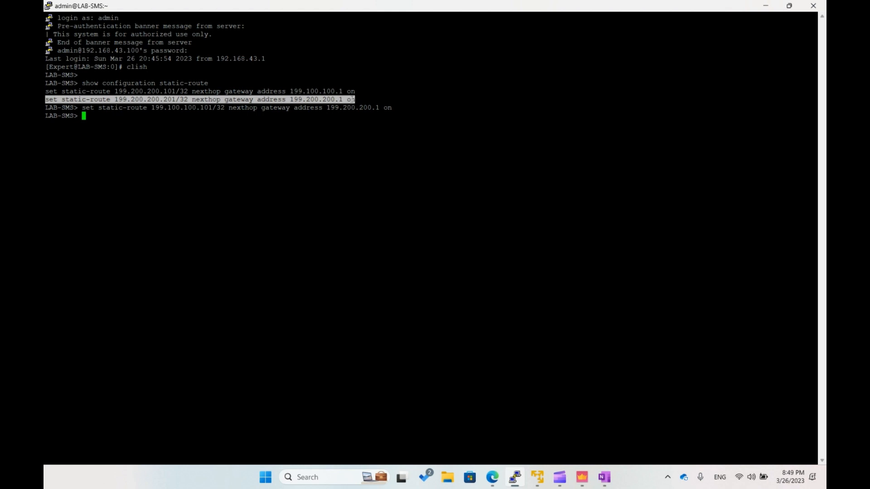
{"action": "right_click", "coordinate": [290, 141]}
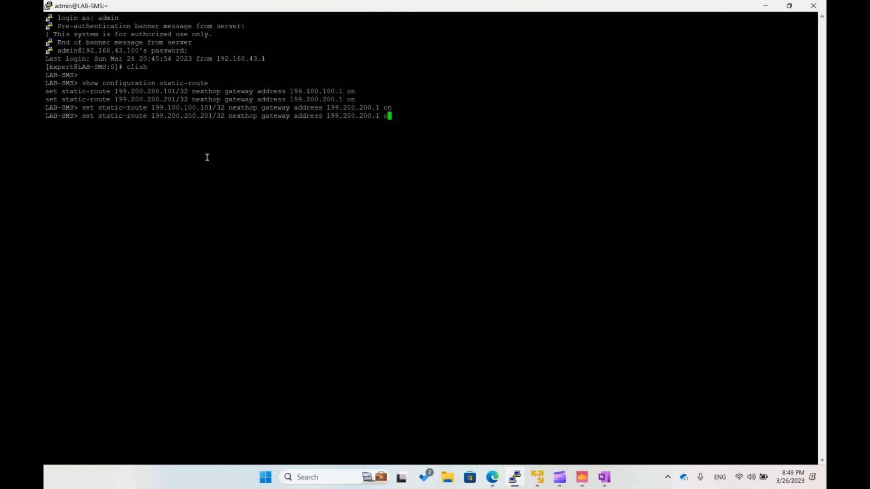
{"action": "key", "text": "Left"}
{"action": "key", "text": "Left"}
{"action": "key", "text": "Left"}
{"action": "key", "text": "Left"}
{"action": "key", "text": "Left"}
{"action": "key", "text": "Left"}
{"action": "key", "text": "Left"}
{"action": "key", "text": "Left"}
{"action": "key", "text": "Left"}
{"action": "key", "text": "Left"}
{"action": "key", "text": "Left"}
{"action": "key", "text": "Left"}
{"action": "key", "text": "Left"}
{"action": "key", "text": "Left"}
{"action": "key", "text": "Left"}
{"action": "key", "text": "Left"}
{"action": "key", "text": "Left"}
{"action": "key", "text": "Left"}
{"action": "key", "text": "Left"}
{"action": "key", "text": "Left"}
{"action": "key", "text": "Left"}
{"action": "key", "text": "Left"}
{"action": "key", "text": "Left"}
{"action": "key", "text": "Left"}
{"action": "key", "text": "Left"}
{"action": "key", "text": "Left"}
{"action": "key", "text": "Left"}
{"action": "key", "text": "Left"}
{"action": "key", "text": "Left"}
{"action": "key", "text": "Left"}
{"action": "key", "text": "BackSpace"}
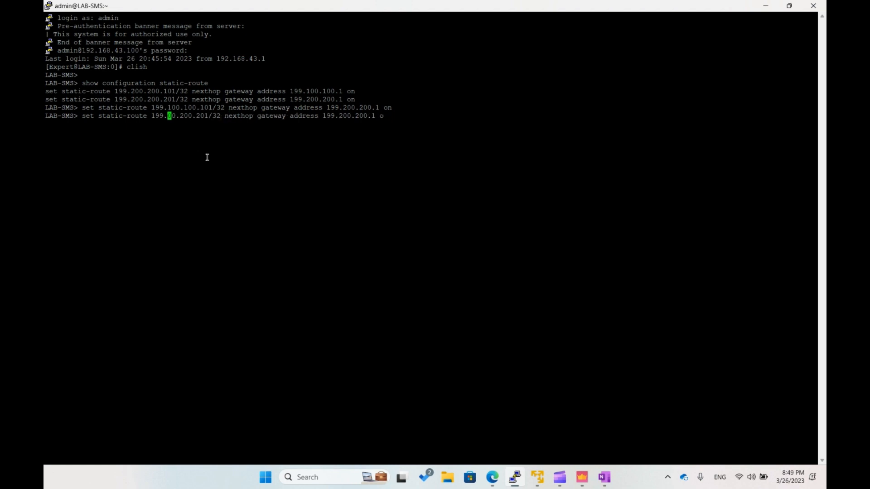
{"action": "type", "text": "1"}
{"action": "key", "text": "Right"}
{"action": "key", "text": "Right"}
{"action": "key", "text": "Right"}
{"action": "key", "text": "Right"}
{"action": "key", "text": "BackSpace"}
{"action": "type", "text": "1"}
{"action": "key", "text": "Right"}
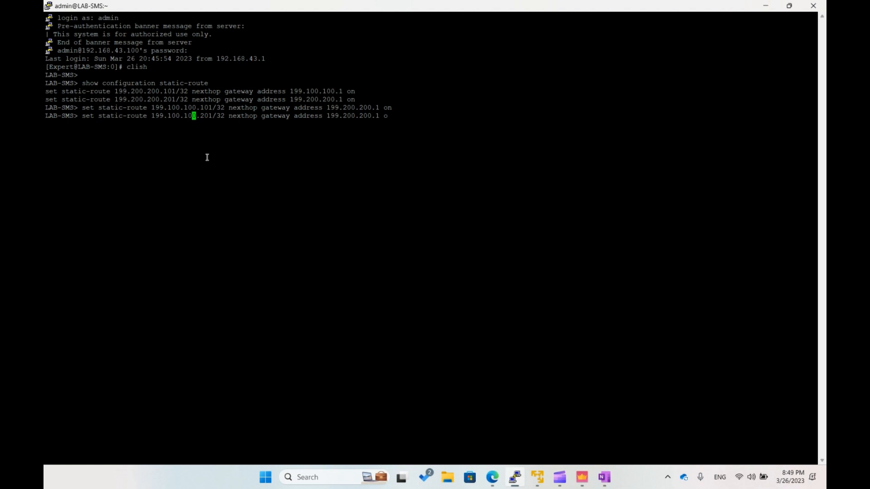
{"action": "key", "text": "Right"}
{"action": "key", "text": "Right"}
{"action": "key", "text": "Right"}
{"action": "key", "text": "Right"}
{"action": "key", "text": "Right"}
{"action": "key", "text": "Right"}
{"action": "key", "text": "Right"}
{"action": "key", "text": "Right"}
{"action": "key", "text": "Right"}
{"action": "key", "text": "Right"}
{"action": "key", "text": "Right"}
{"action": "key", "text": "Right"}
{"action": "key", "text": "Right"}
{"action": "key", "text": "Right"}
{"action": "key", "text": "Right"}
{"action": "key", "text": "Right"}
{"action": "key", "text": "Right"}
{"action": "key", "text": "Right"}
{"action": "key", "text": "Right"}
{"action": "key", "text": "Right"}
{"action": "key", "text": "Right"}
{"action": "key", "text": "Right"}
{"action": "key", "text": "Right"}
{"action": "key", "text": "Right"}
{"action": "key", "text": "Right"}
{"action": "key", "text": "Right"}
{"action": "key", "text": "Right"}
{"action": "key", "text": "Right"}
{"action": "key", "text": "Right"}
{"action": "key", "text": "Right"}
{"action": "key", "text": "Right"}
{"action": "key", "text": "Right"}
{"action": "key", "text": "Right"}
{"action": "key", "text": "Right"}
{"action": "key", "text": "Right"}
{"action": "key", "text": "Right"}
{"action": "key", "text": "Right"}
{"action": "key", "text": "Right"}
{"action": "key", "text": "Right"}
{"action": "key", "text": "Right"}
{"action": "key", "text": "Left"}
{"action": "key", "text": "Left"}
{"action": "key", "text": "Left"}
{"action": "key", "text": "Left"}
{"action": "key", "text": "Left"}
{"action": "key", "text": "Right"}
{"action": "key", "text": "Right"}
{"action": "key", "text": "Right"}
{"action": "key", "text": "Right"}
{"action": "key", "text": "BackSpace"}
{"action": "type", "text": "1"}
{"action": "key", "text": "Right"}
{"action": "key", "text": "Right"}
{"action": "key", "text": "Right"}
{"action": "key", "text": "Right"}
{"action": "key", "text": "Right"}
{"action": "key", "text": "Right"}
{"action": "key", "text": "Return"}
- Save the configuration with save config and list the static routes again
{"action": "type", "text": "save config"}
{"action": "key", "text": "Return"}
{"action": "key", "text": "Up"}
{"action": "key", "text": "Up"}
{"action": "key", "text": "Up"}
{"action": "key", "text": "Up"}
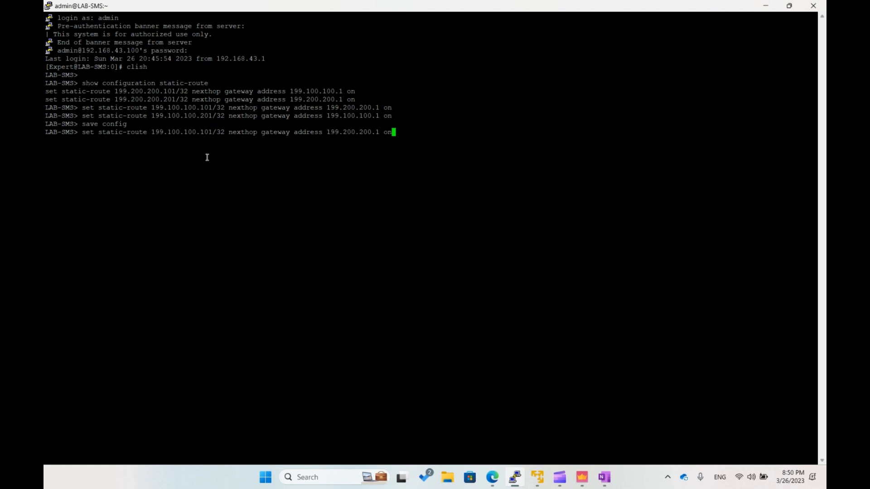
{"action": "key", "text": "Return"}
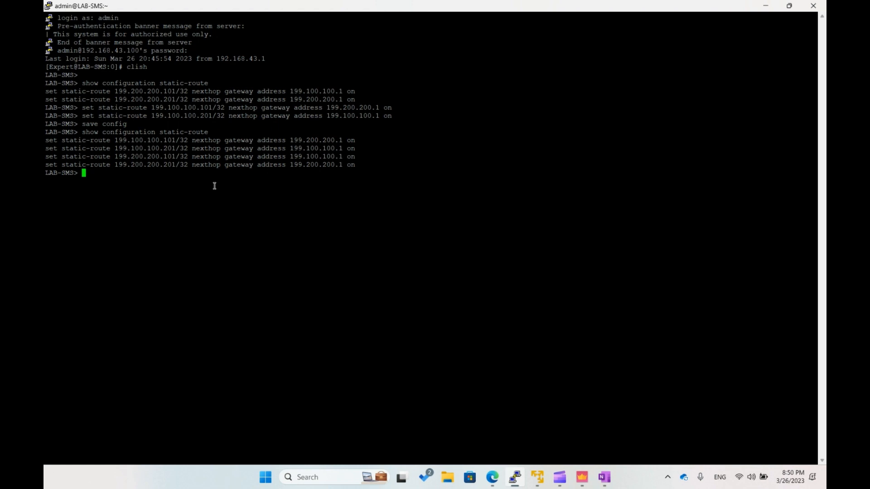
- Exit clish and end the SSH session on LAB-SMS
{"action": "type", "text": "exit"}
{"action": "key", "text": "Return"}
{"action": "type", "text": "exit"}
{"action": "key", "text": "Return"}
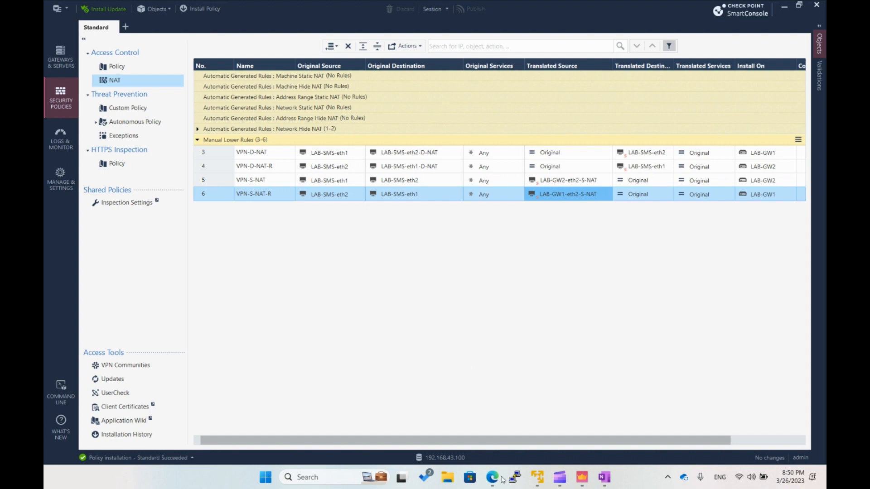
- Open a new PuTTY session to LAB-SMS at 192.168.43.100, log in as admin with the account password, and maximize the terminal
{"action": "left_click", "coordinate": [515, 476]}
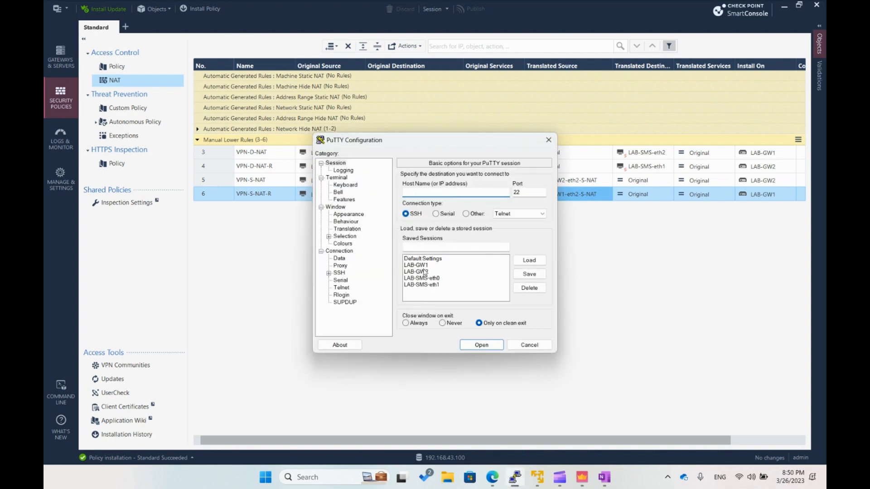
{"action": "double_click", "coordinate": [428, 285]}
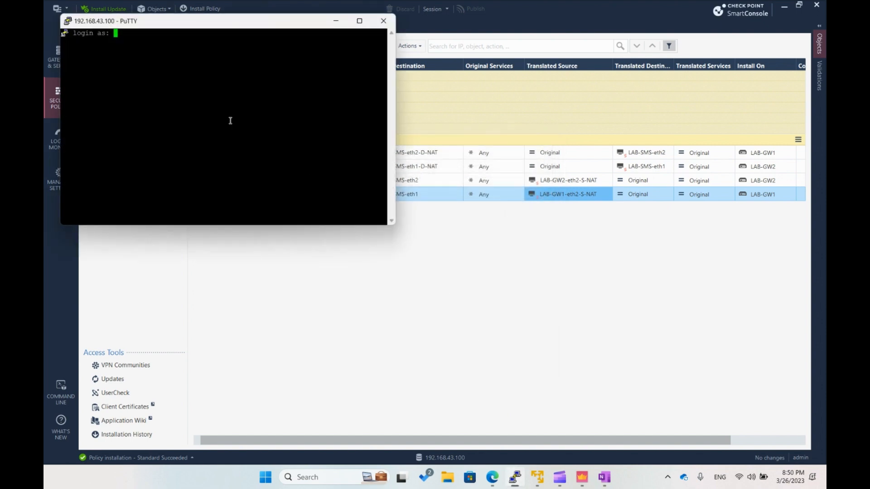
{"action": "type", "text": "admin"}
{"action": "key", "text": "Return"}
{"action": "key", "text": "Return"}
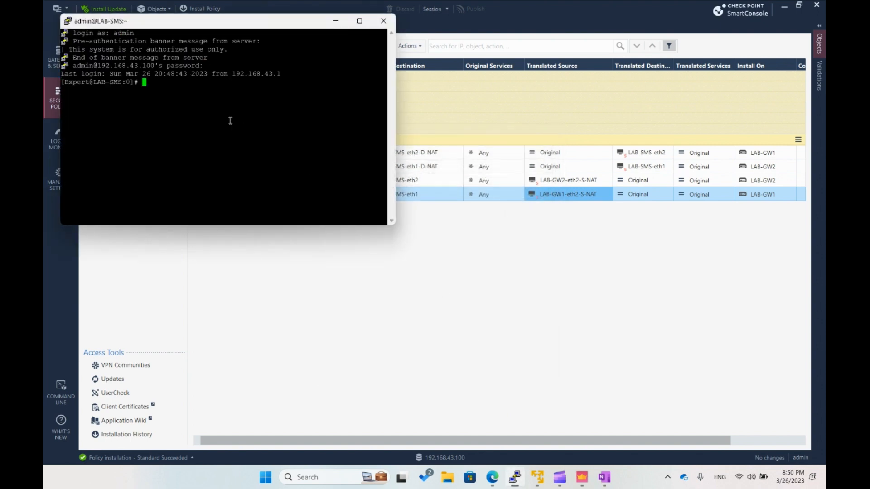
{"action": "left_click", "coordinate": [359, 21]}
- Ping 199.200.200.101 from LAB-SMS to send test traffic through the VPN
{"action": "type", "text": "p"}
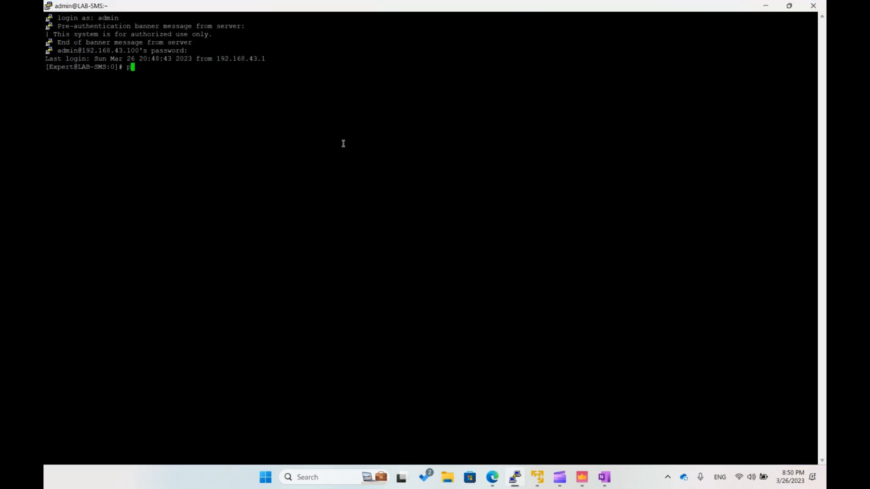
{"action": "type", "text": "ing 199.200.200.101"}
{"action": "key", "text": "Return"}
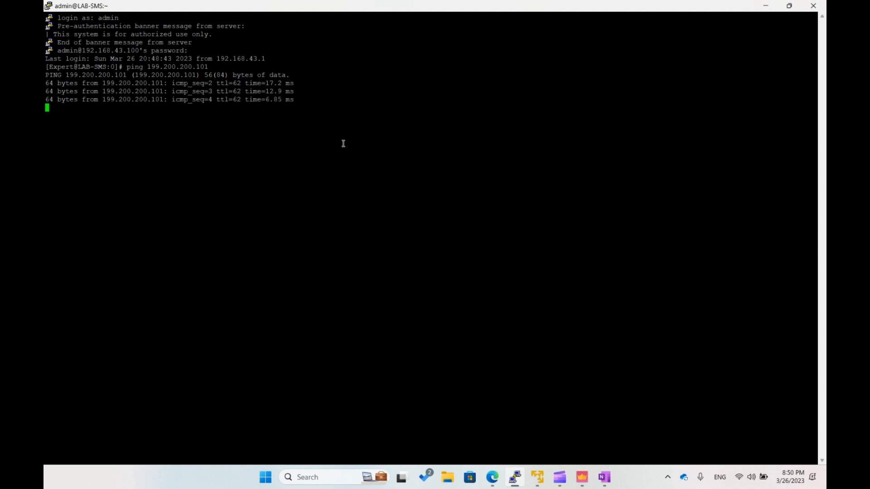
- Ping 199.100.100.101 from LAB-SMS to test the other VPN direction, and end the SSH session
{"action": "key", "text": "ctrl+c"}
{"action": "key", "text": "Up"}
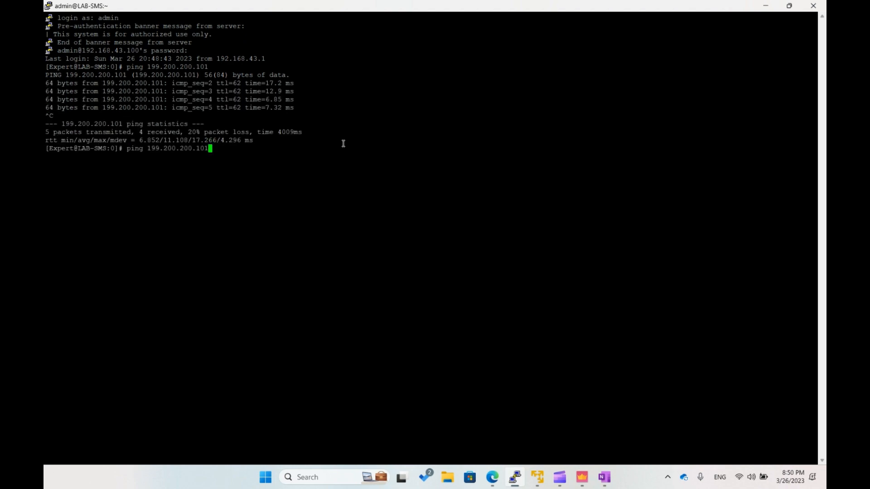
{"action": "key", "text": "Left"}
{"action": "key", "text": "Left"}
{"action": "key", "text": "Left"}
{"action": "key", "text": "Left"}
{"action": "key", "text": "Left"}
{"action": "key", "text": "Left"}
{"action": "key", "text": "Left"}
{"action": "key", "text": "Left"}
{"action": "key", "text": "Left"}
{"action": "key", "text": "Left"}
{"action": "type", "text": "1"}
{"action": "key", "text": "Right"}
{"action": "key", "text": "Right"}
{"action": "key", "text": "Right"}
{"action": "key", "text": "Right"}
{"action": "key", "text": "BackSpace"}
{"action": "type", "text": "1"}
{"action": "key", "text": "Right"}
{"action": "key", "text": "Right"}
{"action": "key", "text": "Right"}
{"action": "key", "text": "Right"}
{"action": "key", "text": "Right"}
{"action": "key", "text": "Right"}
{"action": "key", "text": "Return"}
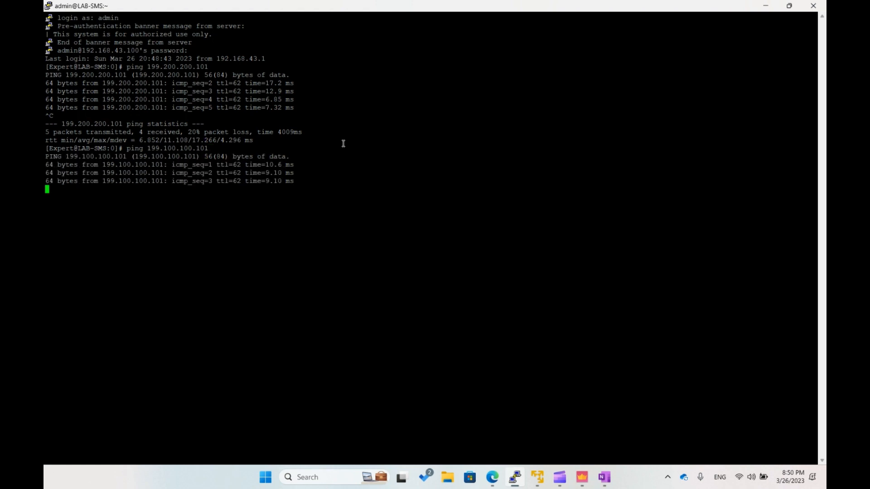
{"action": "key", "text": "ctrl+c"}
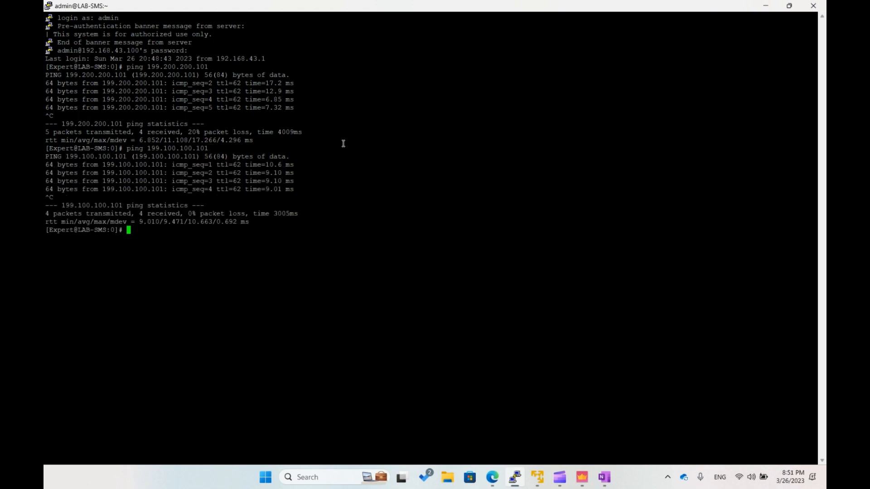
{"action": "type", "text": "exit"}
{"action": "key", "text": "Return"}
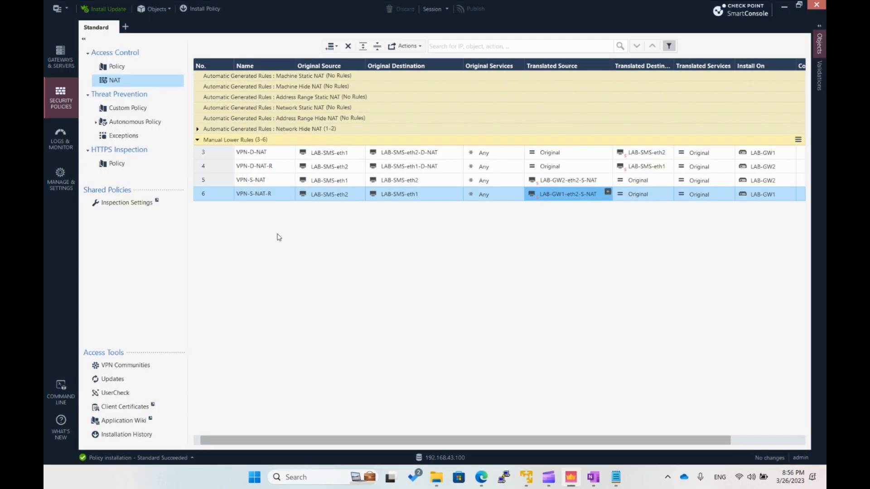
- In SmartConsole, open the logs and examine the source and destination of the recent ICMP echo-request entries from LAB-GW1 and LAB-GW2
{"action": "left_click", "coordinate": [60, 138]}
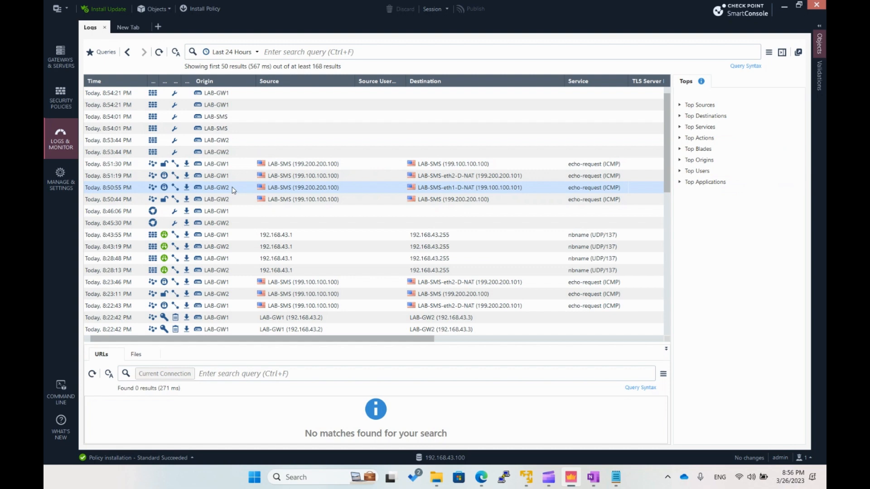
{"action": "left_click", "coordinate": [236, 179]}
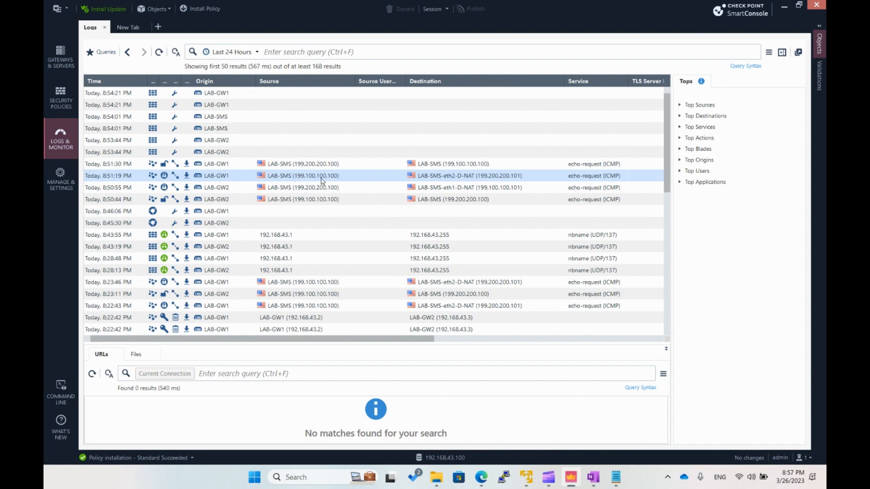
{"action": "left_click", "coordinate": [457, 204]}
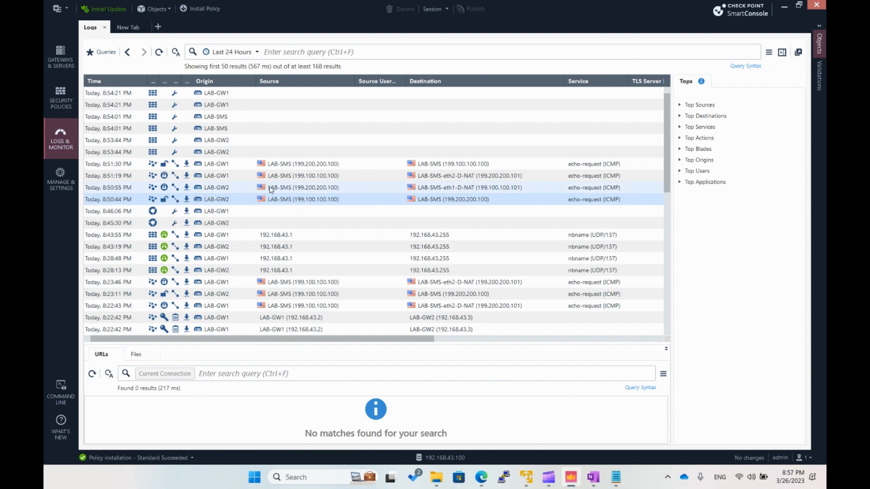
{"action": "left_click", "coordinate": [309, 189]}
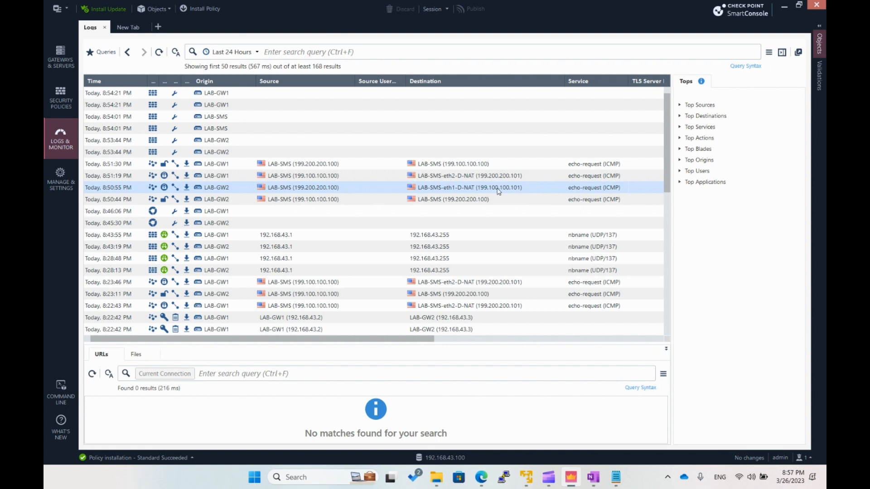
{"action": "left_click", "coordinate": [309, 163]}
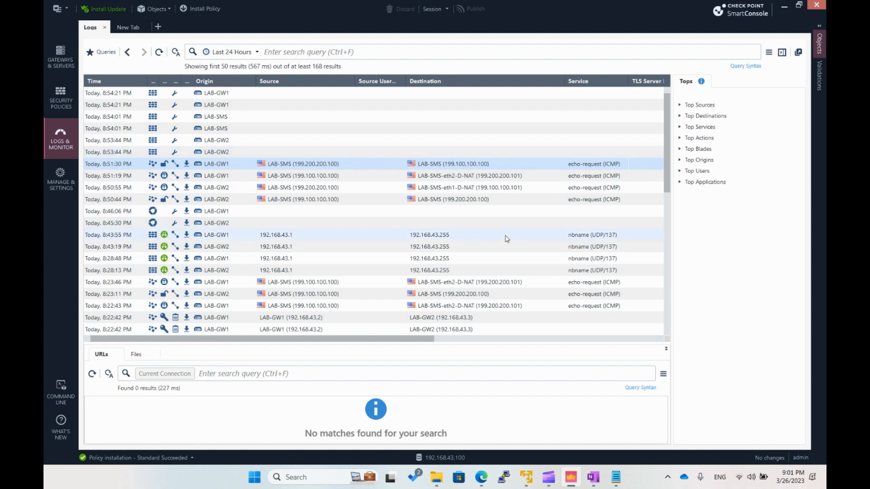
- Switch to the Edge web capture and draw arrows numbered 1 to 3 from LAB-SMS to LAB-GW2, LAB-GW2 to LAB-GW1, and LAB-GW1 to LAB-SMS
{"action": "left_click", "coordinate": [479, 482]}
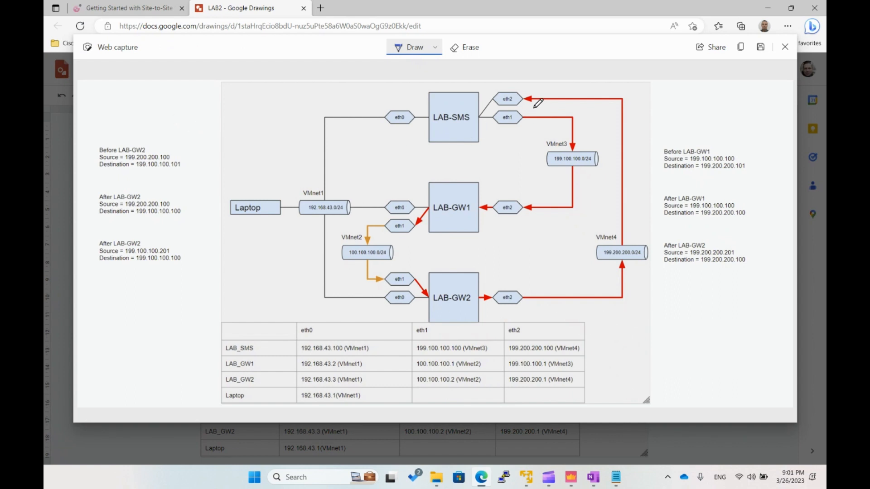
{"action": "mouse_move", "coordinate": [535, 107]}
{"action": "left_mouse_down"}
{"action": "mouse_move", "coordinate": [583, 114]}
{"action": "mouse_move", "coordinate": [607, 141]}
{"action": "mouse_move", "coordinate": [607, 199]}
{"action": "mouse_move", "coordinate": [568, 244]}
{"action": "mouse_move", "coordinate": [500, 281]}
{"action": "left_mouse_up"}
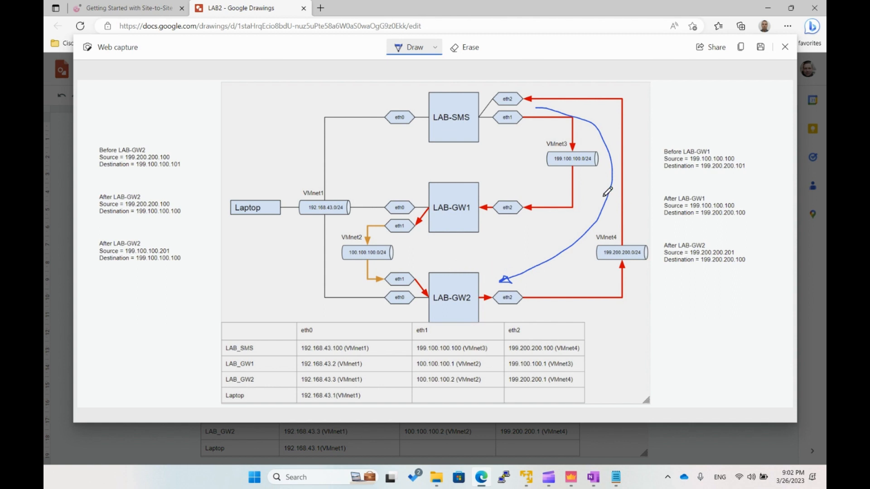
{"action": "left_click_drag", "start_coordinate": [598, 189], "coordinate": [593, 204]}
{"action": "mouse_move", "coordinate": [449, 269]}
{"action": "left_mouse_down"}
{"action": "mouse_move", "coordinate": [437, 269]}
{"action": "mouse_move", "coordinate": [429, 249]}
{"action": "mouse_move", "coordinate": [438, 239]}
{"action": "mouse_move", "coordinate": [449, 256]}
{"action": "left_mouse_up"}
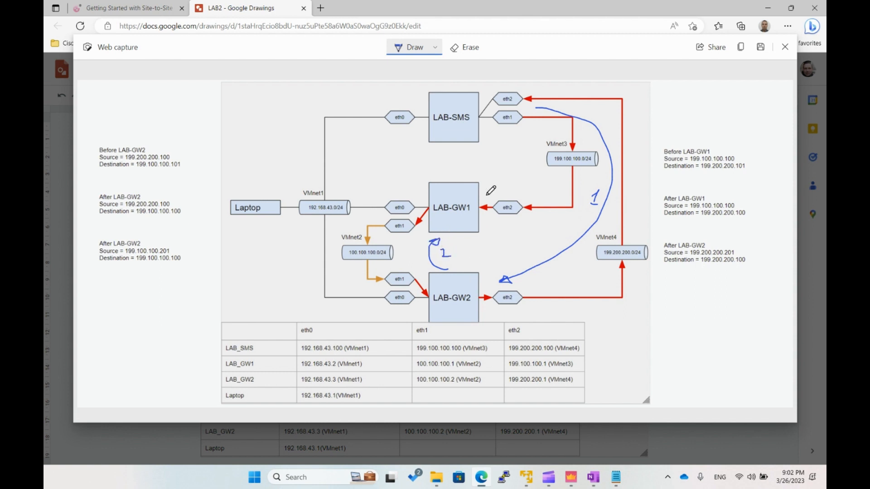
{"action": "mouse_move", "coordinate": [486, 195]}
{"action": "left_mouse_down"}
{"action": "mouse_move", "coordinate": [525, 182]}
{"action": "mouse_move", "coordinate": [531, 167]}
{"action": "mouse_move", "coordinate": [525, 146]}
{"action": "mouse_move", "coordinate": [501, 134]}
{"action": "mouse_move", "coordinate": [514, 168]}
{"action": "mouse_move", "coordinate": [505, 172]}
{"action": "left_mouse_up"}
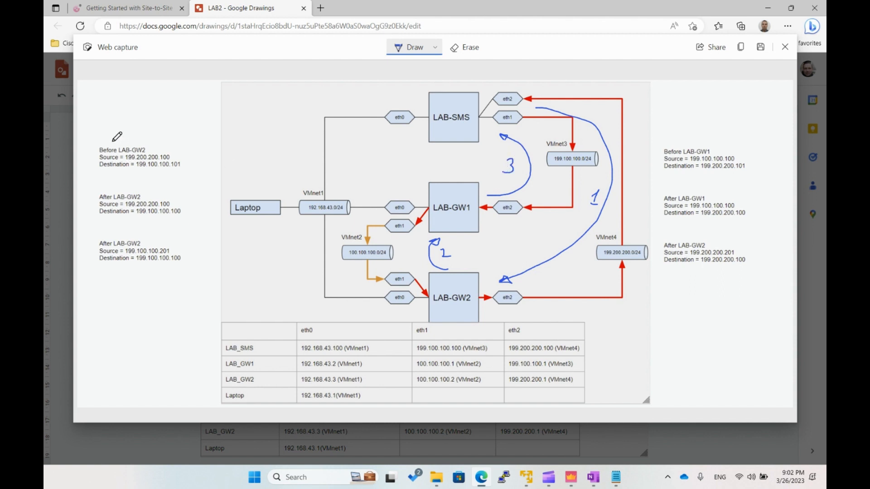
- Circle and number the three reverse-direction address notes 1 to 3, underlining the ends of source 199.100.100.201 and destination 199.100.100.100 in the third
{"action": "mouse_move", "coordinate": [100, 142]}
{"action": "left_mouse_down"}
{"action": "mouse_move", "coordinate": [93, 167]}
{"action": "mouse_move", "coordinate": [140, 173]}
{"action": "mouse_move", "coordinate": [189, 166]}
{"action": "mouse_move", "coordinate": [141, 140]}
{"action": "mouse_move", "coordinate": [145, 124]}
{"action": "left_mouse_up"}
{"action": "left_click_drag", "start_coordinate": [140, 125], "coordinate": [150, 125]}
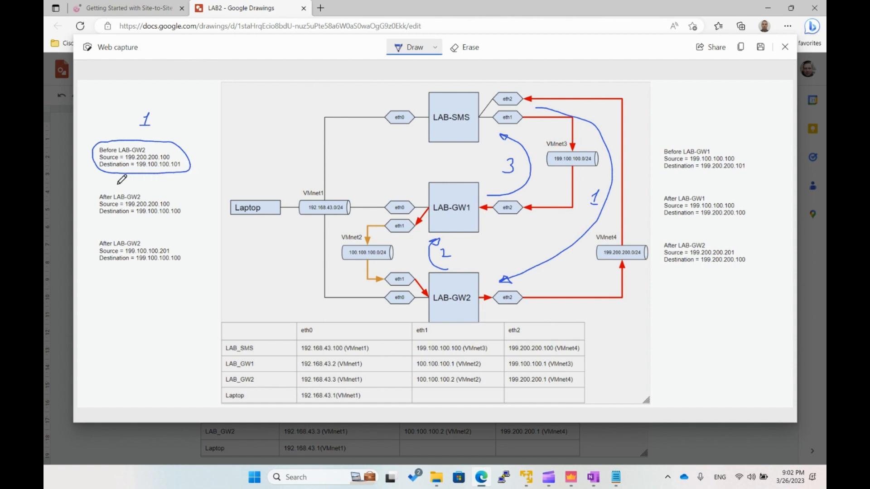
{"action": "mouse_move", "coordinate": [123, 190]}
{"action": "left_mouse_down"}
{"action": "mouse_move", "coordinate": [103, 191]}
{"action": "mouse_move", "coordinate": [119, 221]}
{"action": "mouse_move", "coordinate": [182, 212]}
{"action": "mouse_move", "coordinate": [146, 187]}
{"action": "mouse_move", "coordinate": [126, 189]}
{"action": "mouse_move", "coordinate": [180, 183]}
{"action": "mouse_move", "coordinate": [185, 191]}
{"action": "left_mouse_up"}
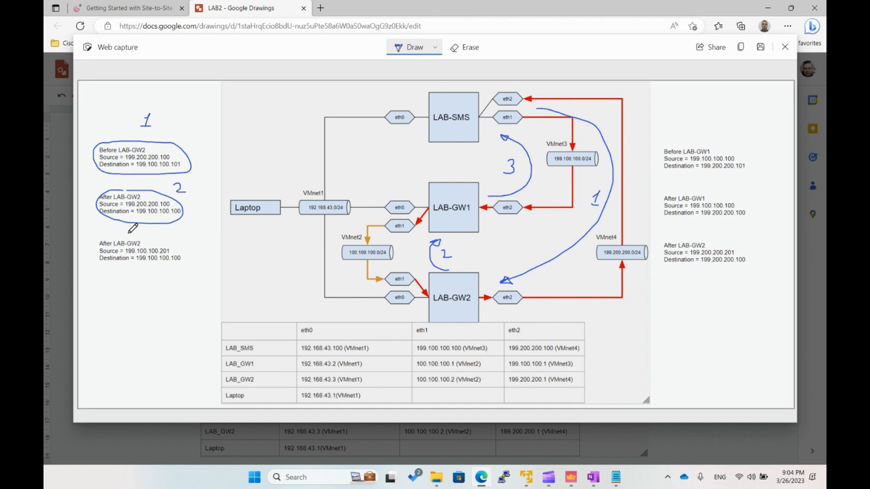
{"action": "mouse_move", "coordinate": [133, 229]}
{"action": "left_mouse_down"}
{"action": "mouse_move", "coordinate": [113, 230]}
{"action": "mouse_move", "coordinate": [109, 272]}
{"action": "mouse_move", "coordinate": [192, 247]}
{"action": "mouse_move", "coordinate": [135, 230]}
{"action": "left_mouse_up"}
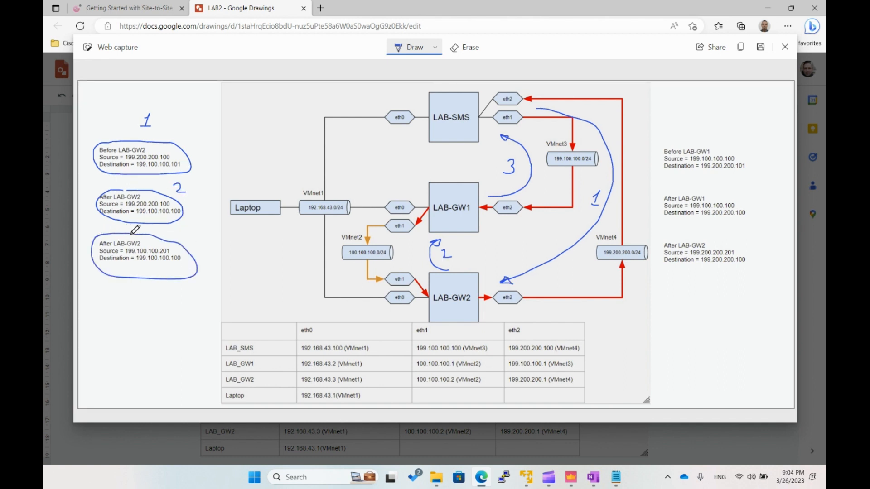
{"action": "mouse_move", "coordinate": [192, 231]}
{"action": "left_mouse_down"}
{"action": "mouse_move", "coordinate": [202, 238]}
{"action": "mouse_move", "coordinate": [191, 247]}
{"action": "left_mouse_up"}
{"action": "left_click_drag", "start_coordinate": [151, 255], "coordinate": [173, 255]}
{"action": "left_click_drag", "start_coordinate": [157, 264], "coordinate": [183, 264]}
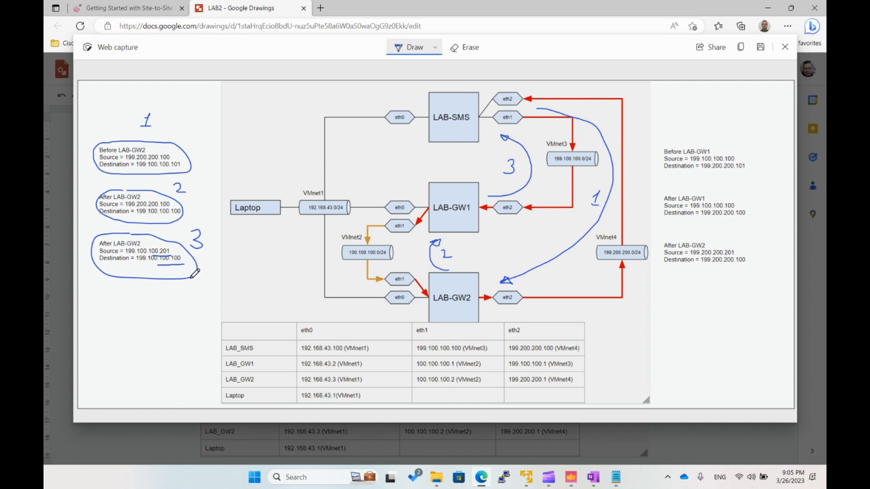